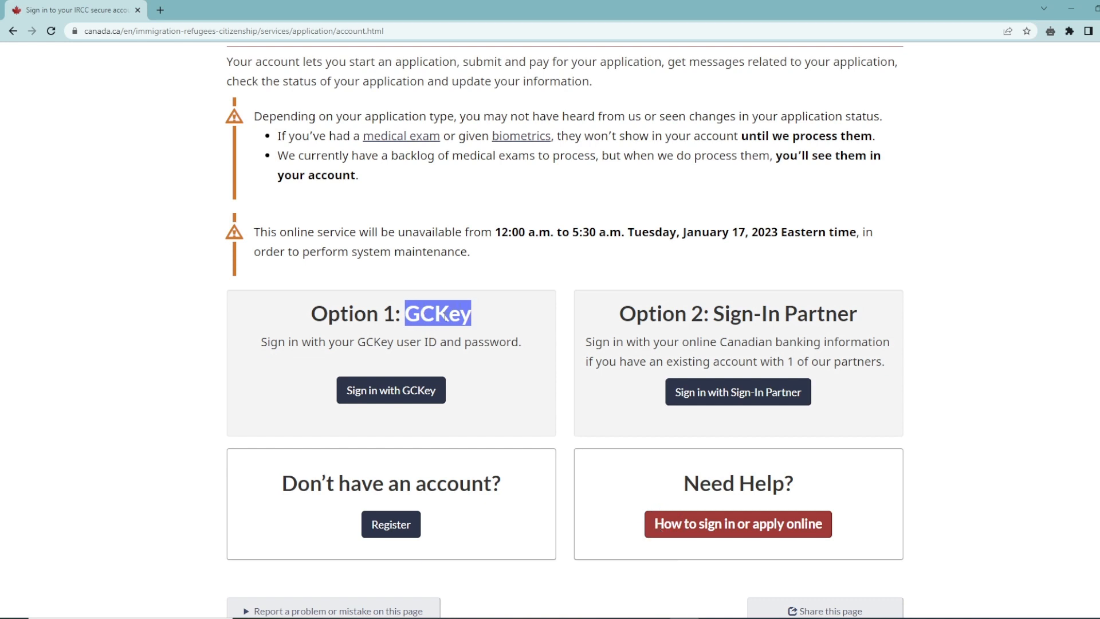
- Sign in with GCKey and start the visitor visa, study and/or work permit eligibility questionnaire under Apply to come to Canada
{"action": "left_click", "coordinate": [392, 391]}
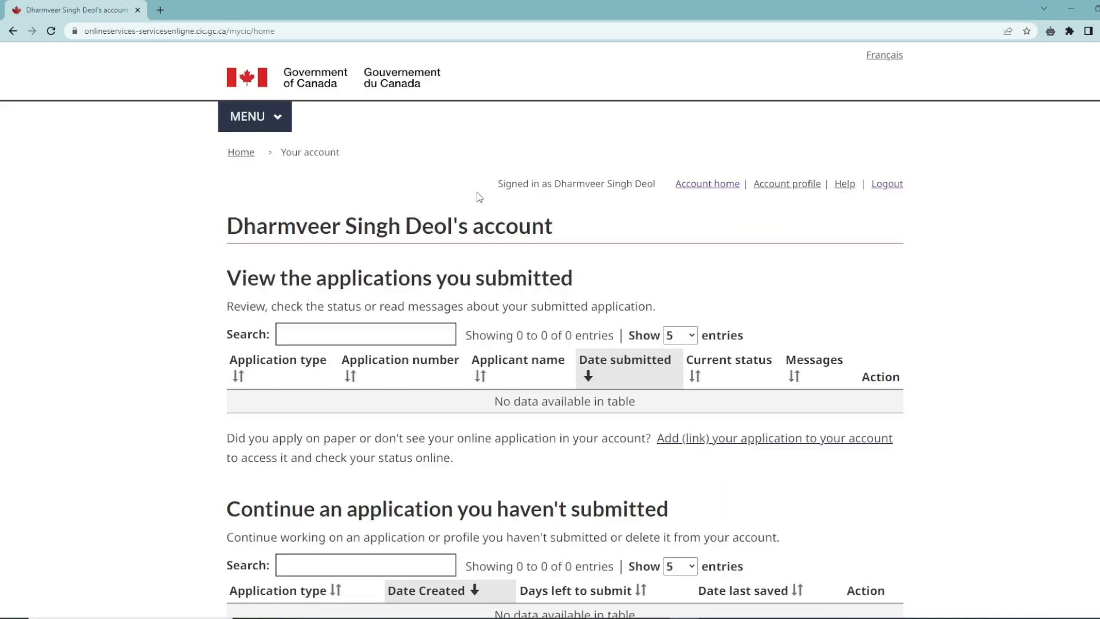
{"action": "scroll", "coordinate": [517, 256], "scroll_direction": "down", "scroll_amount": 2}
{"action": "scroll", "coordinate": [518, 256], "scroll_direction": "up", "scroll_amount": 4}
{"action": "scroll", "coordinate": [424, 199], "scroll_direction": "down", "scroll_amount": 8}
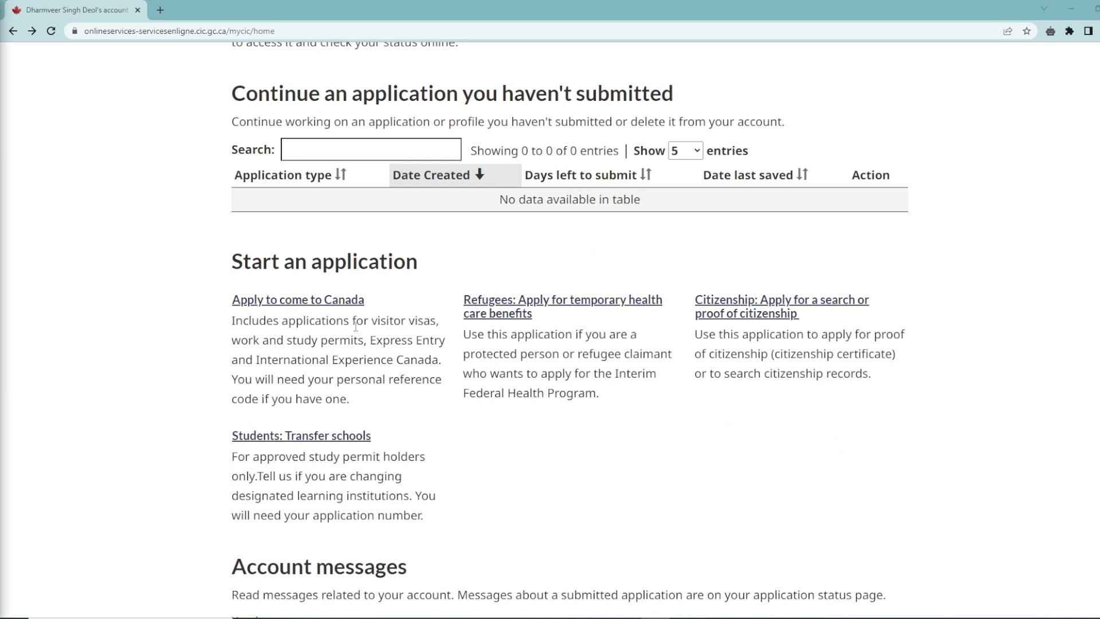
{"action": "left_click", "coordinate": [329, 306]}
{"action": "scroll", "coordinate": [510, 300], "scroll_direction": "down", "scroll_amount": 3}
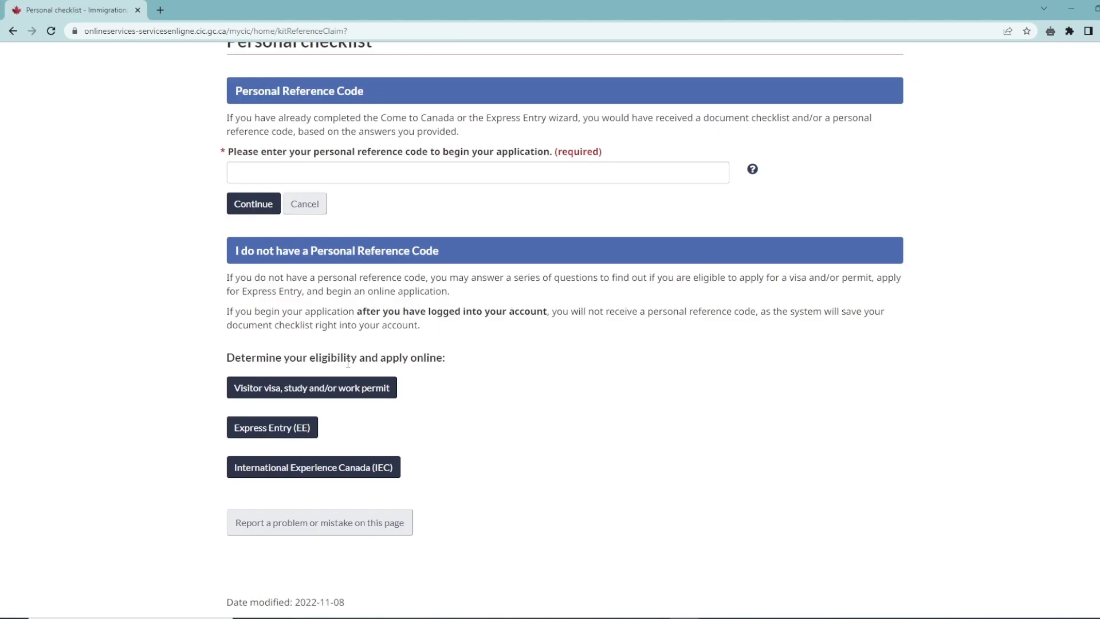
{"action": "left_click", "coordinate": [327, 393]}
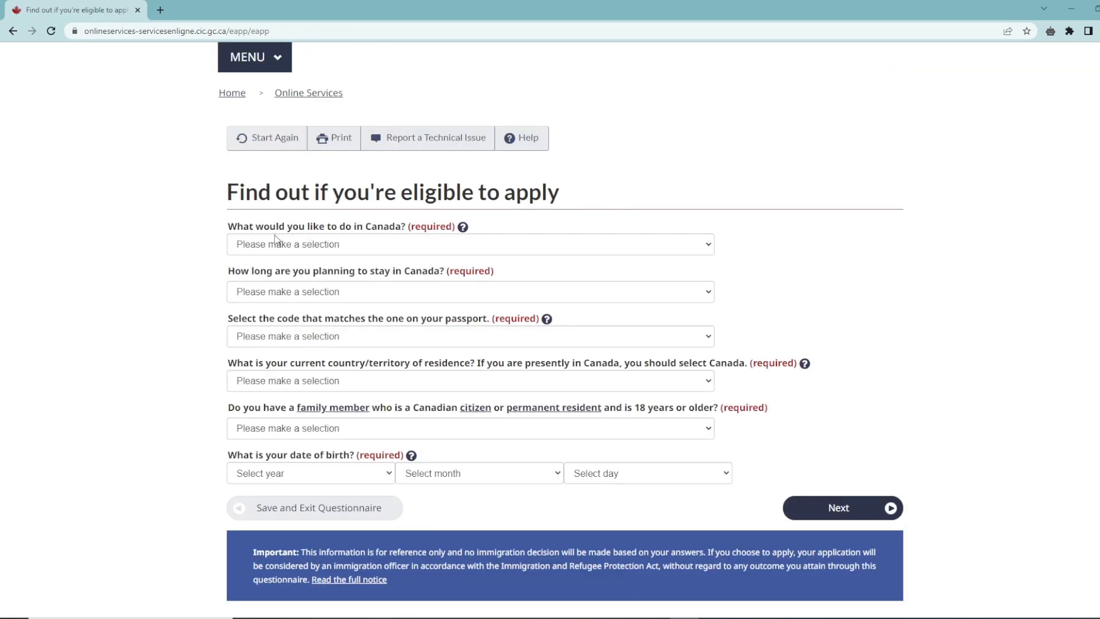
- Answer Work as the purpose in Canada and "Temporarily - more than 6 months" as the planned length of stay
{"action": "left_click", "coordinate": [342, 248]}
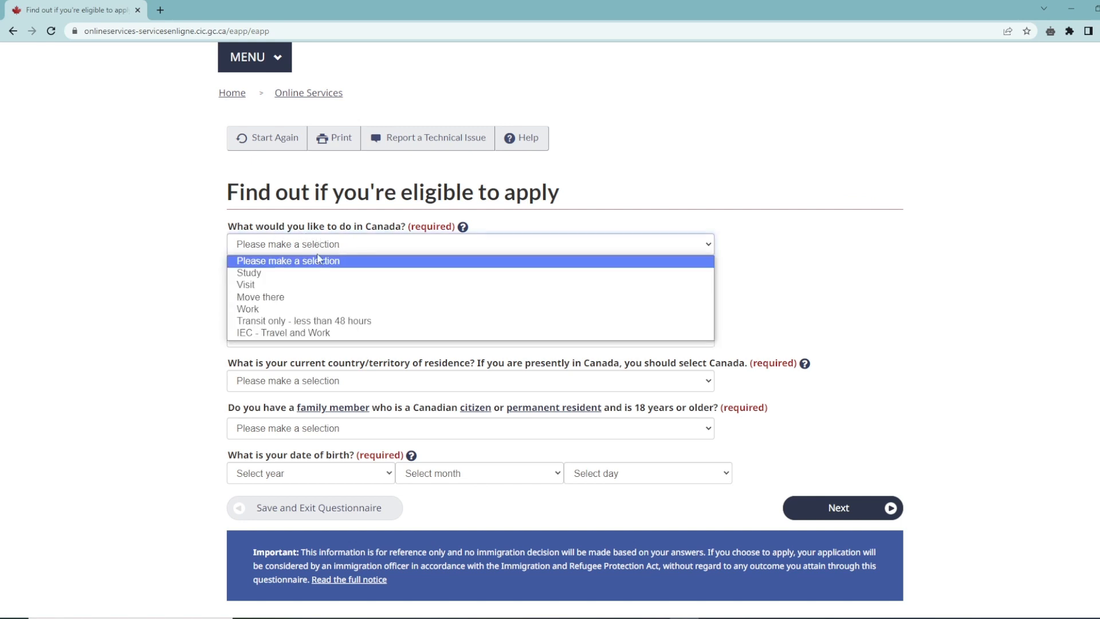
{"action": "left_click", "coordinate": [271, 309]}
{"action": "scroll", "coordinate": [178, 273], "scroll_direction": "down", "scroll_amount": 2}
{"action": "left_click", "coordinate": [278, 174]}
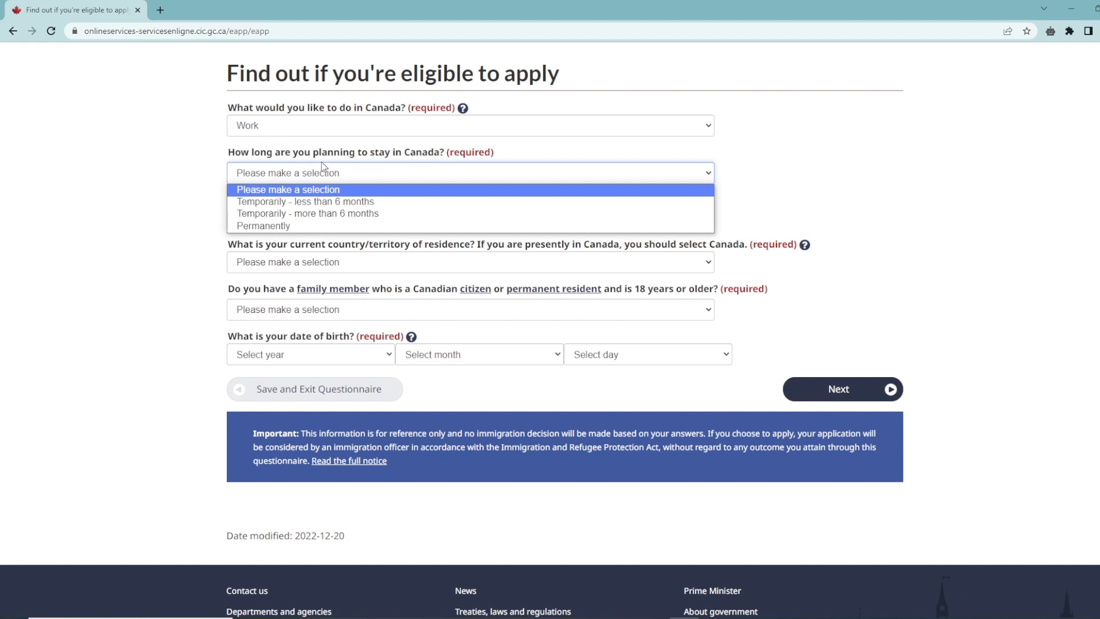
{"action": "left_click", "coordinate": [291, 216]}
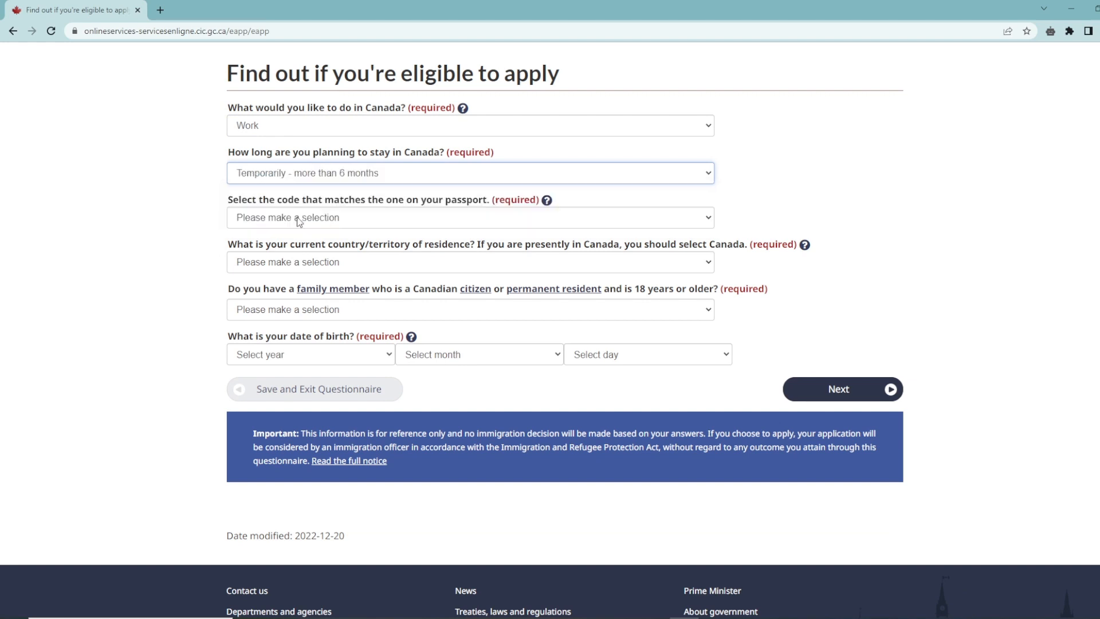
- Set the passport code to IND (India) and the current country of residence to Canada
{"action": "left_click", "coordinate": [368, 223]}
{"action": "type", "text": "ind"}
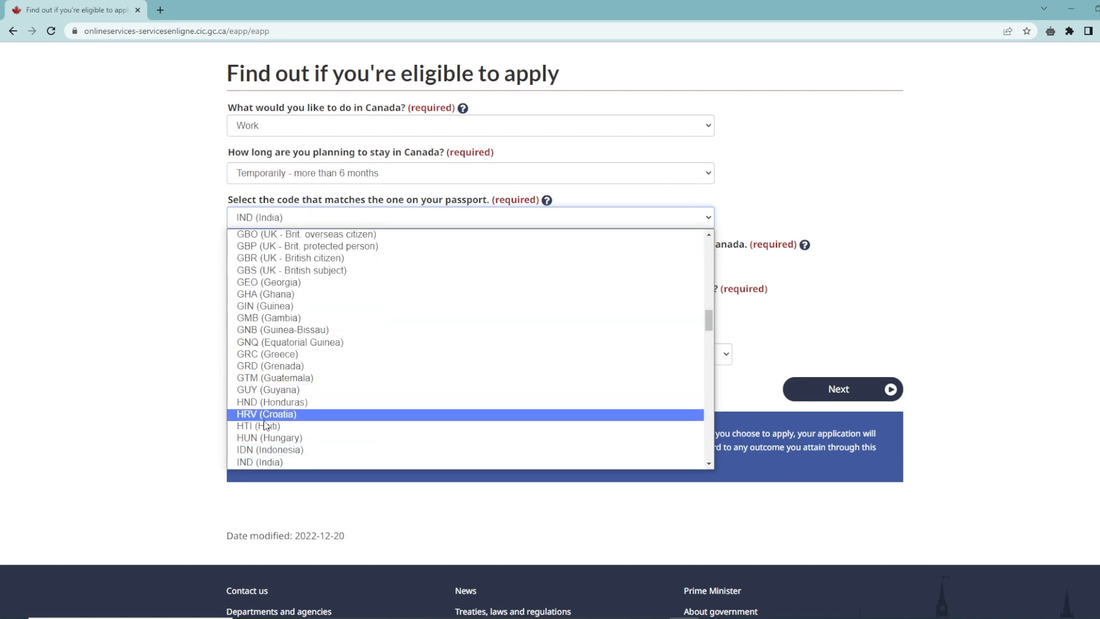
{"action": "left_click", "coordinate": [262, 461]}
{"action": "left_click", "coordinate": [288, 266]}
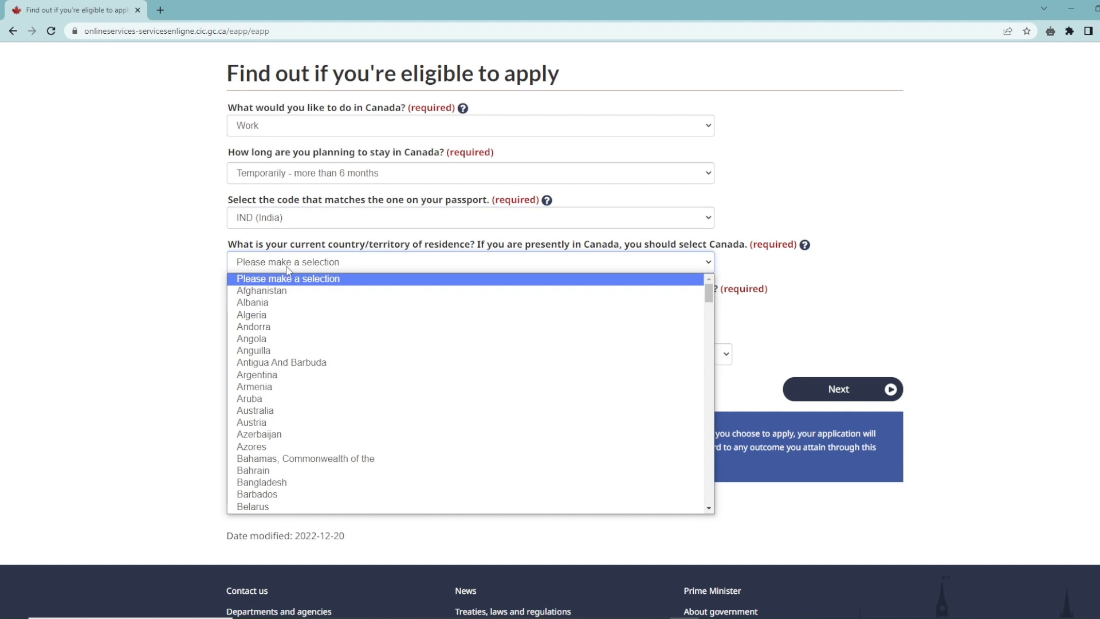
{"action": "type", "text": "can"}
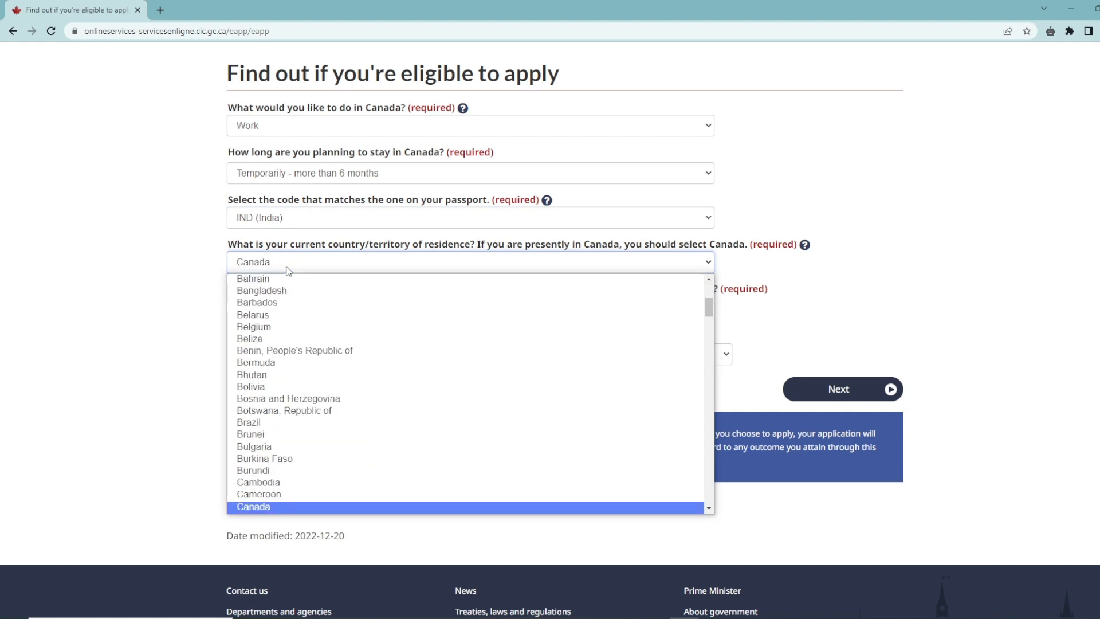
{"action": "left_click", "coordinate": [286, 506]}
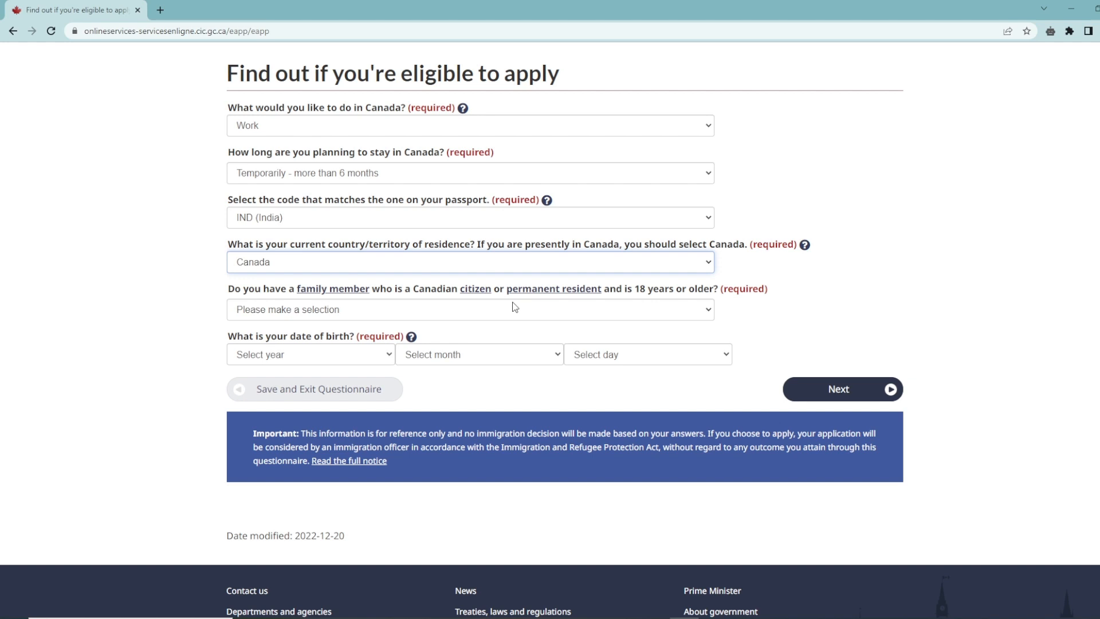
- Answer No to having a Canadian citizen or permanent resident family member, fill in the date of birth, and continue
{"action": "left_click", "coordinate": [325, 321]}
{"action": "left_click", "coordinate": [280, 353]}
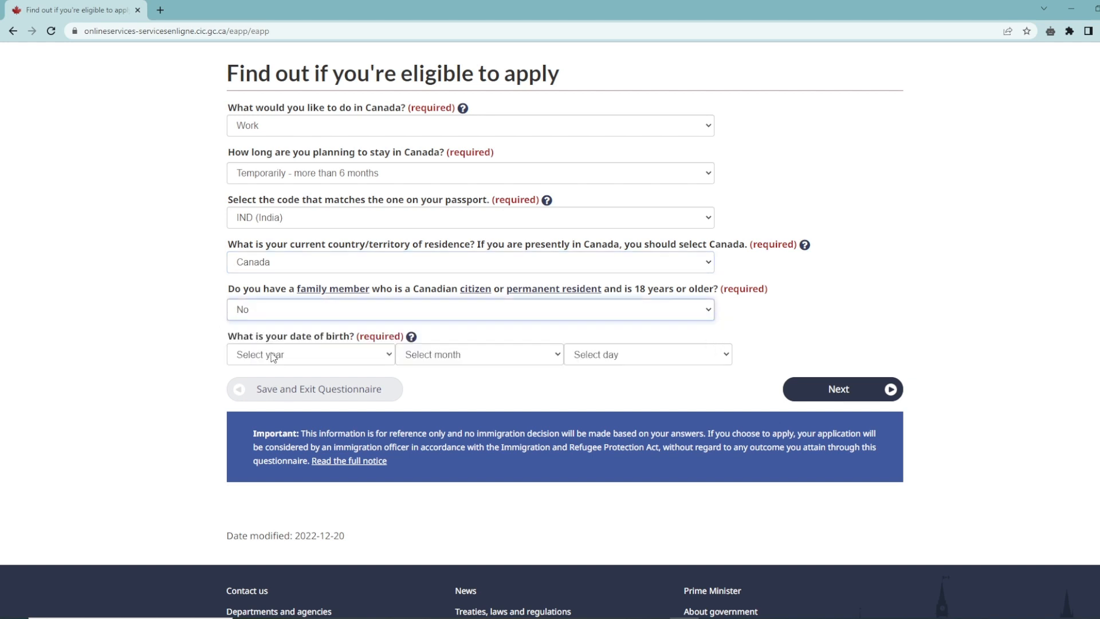
{"action": "left_click", "coordinate": [314, 360]}
{"action": "scroll", "coordinate": [310, 538], "scroll_direction": "down", "scroll_amount": 10}
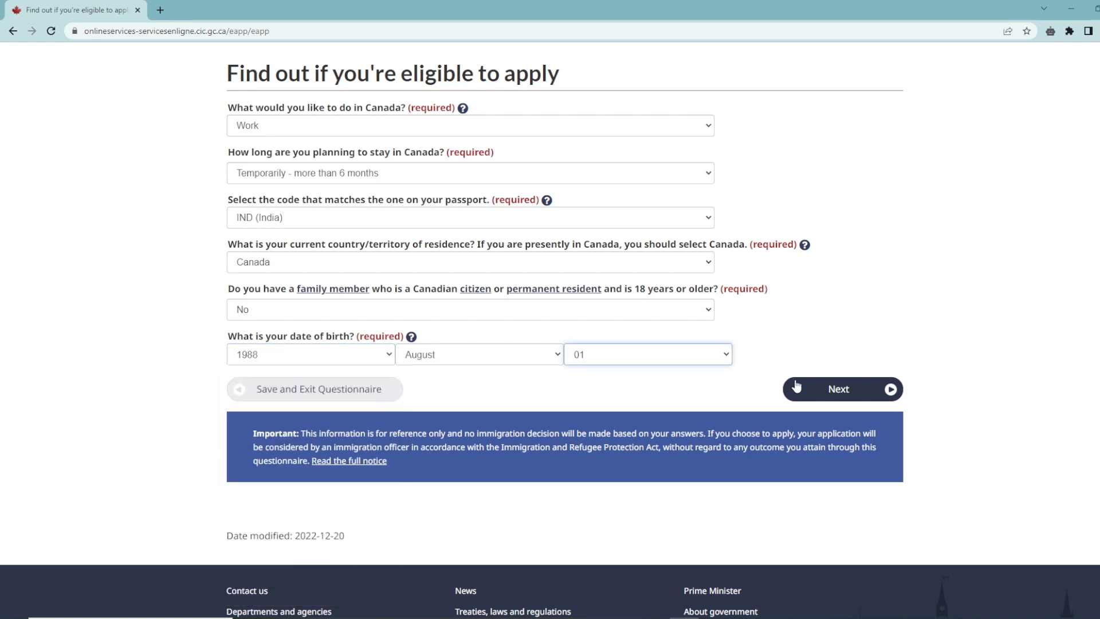
{"action": "left_click", "coordinate": [834, 389]}
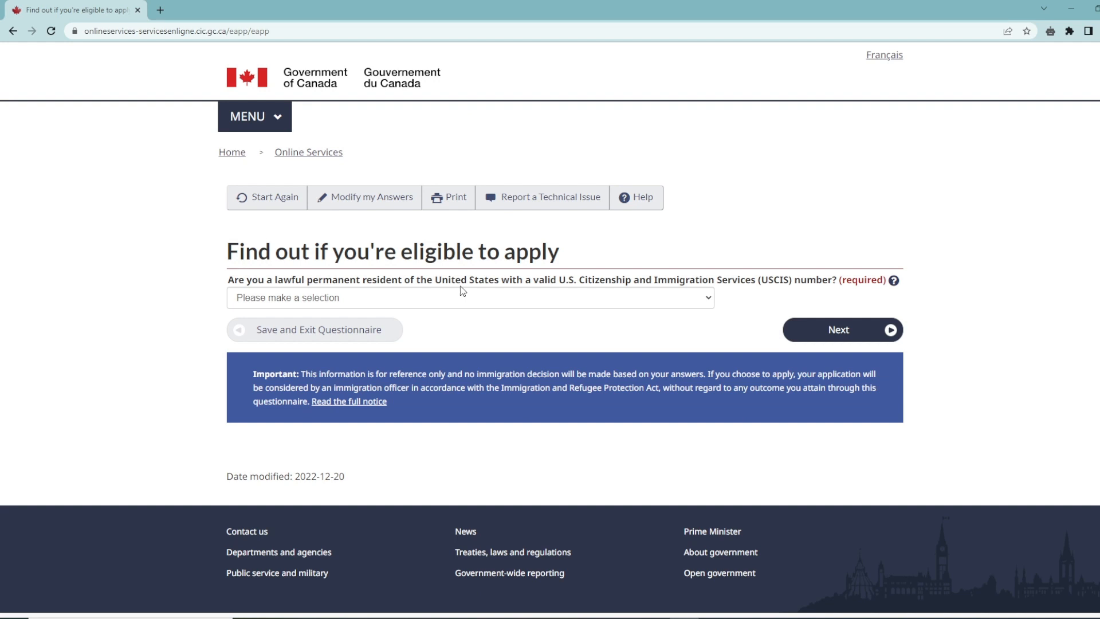
- Answer No to being a lawful U.S. permanent resident, continue, and submit Worker as the current immigration status in Canada
{"action": "left_click", "coordinate": [325, 303]}
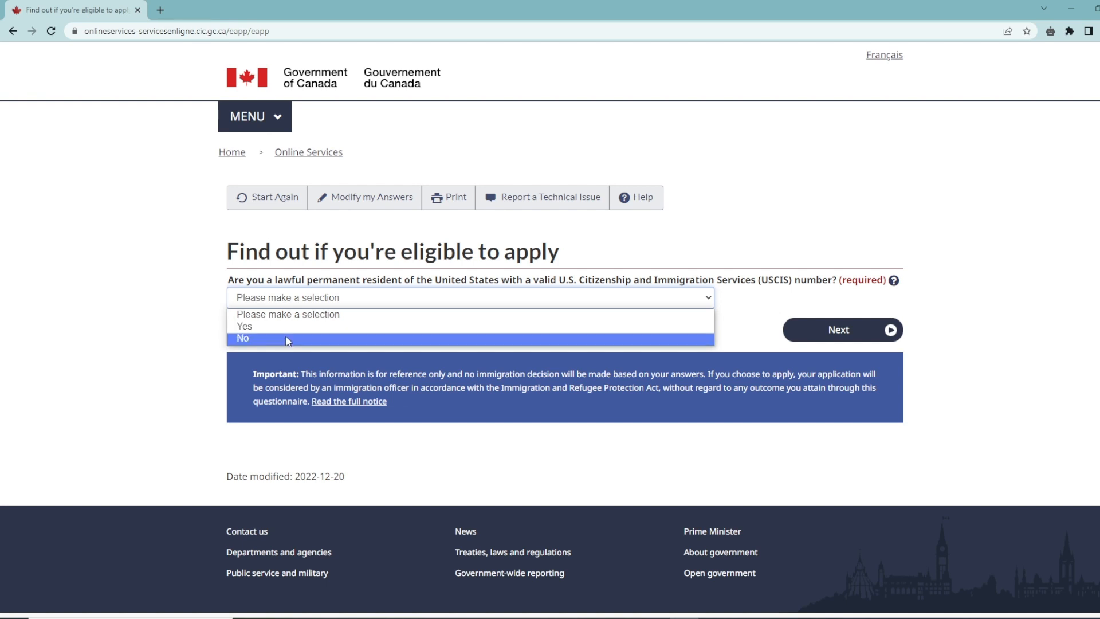
{"action": "left_click", "coordinate": [292, 338]}
{"action": "left_click", "coordinate": [842, 339]}
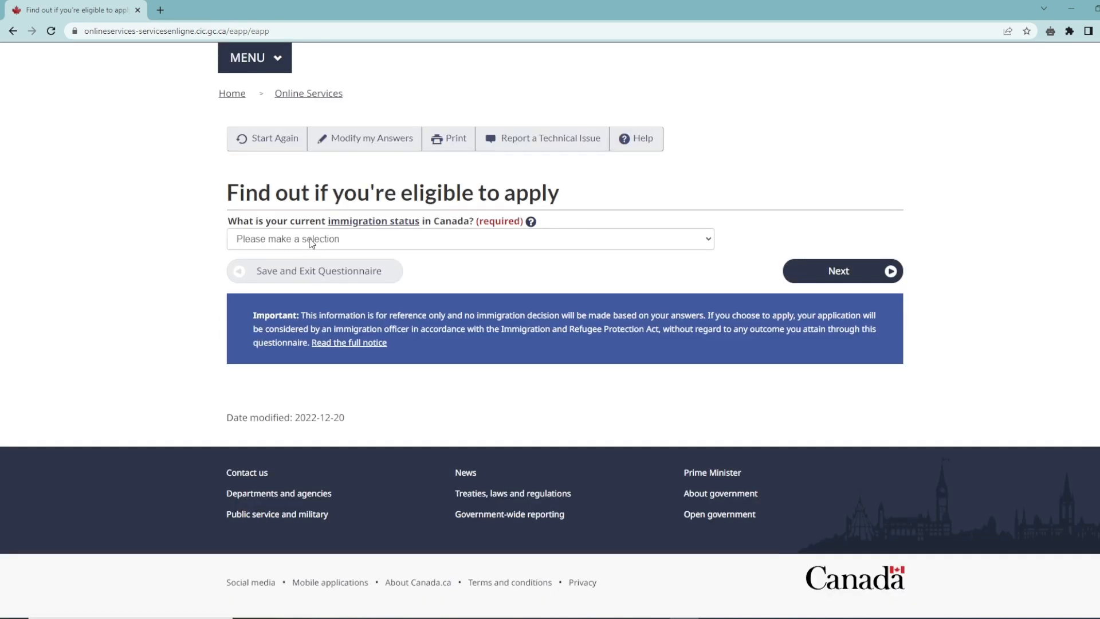
{"action": "left_click", "coordinate": [364, 244]}
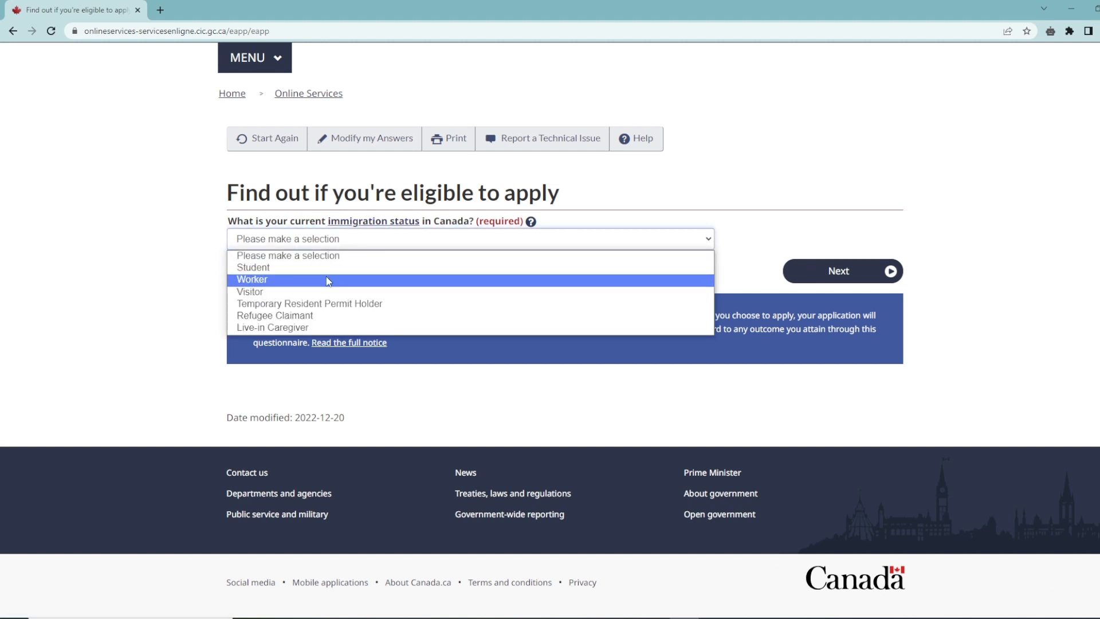
{"action": "left_click", "coordinate": [275, 279]}
{"action": "left_click", "coordinate": [846, 276]}
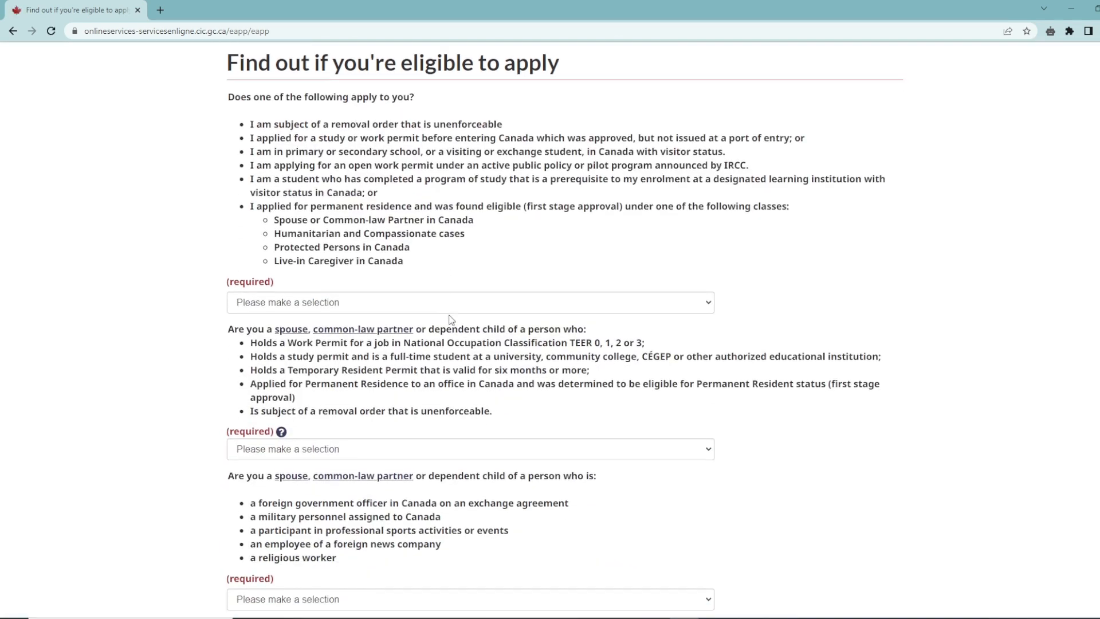
- Answer No to the special-circumstances question and to both spouse, common-law partner or dependent child questions, and continue
{"action": "scroll", "coordinate": [297, 280], "scroll_direction": "down", "scroll_amount": 1}
{"action": "left_click", "coordinate": [274, 255]}
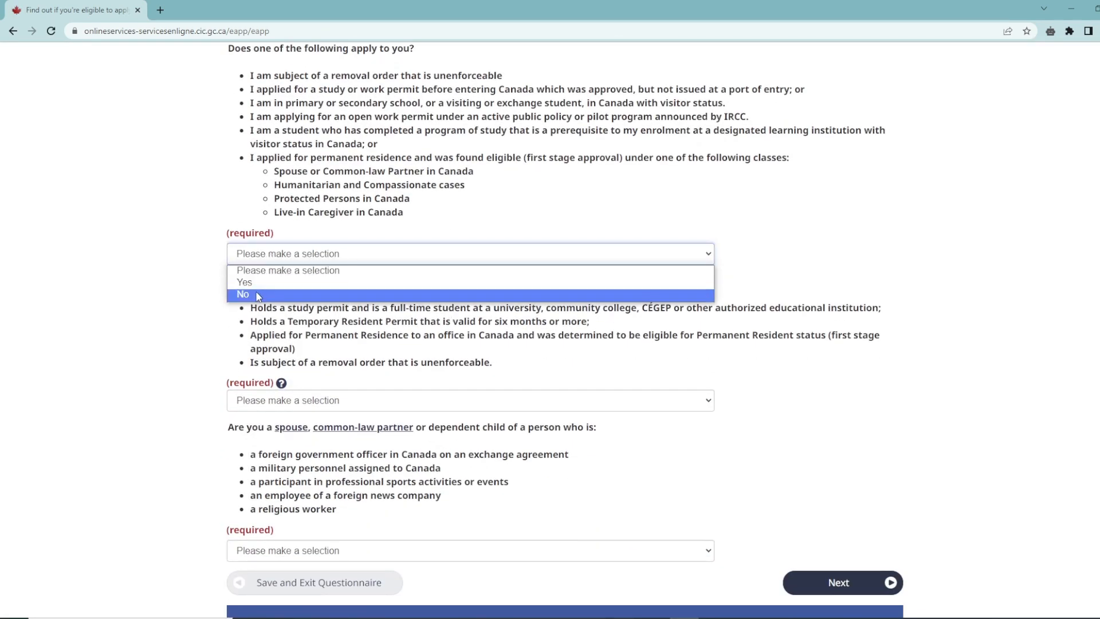
{"action": "left_click", "coordinate": [303, 290]}
{"action": "scroll", "coordinate": [305, 283], "scroll_direction": "down", "scroll_amount": 2}
{"action": "left_click", "coordinate": [303, 283]}
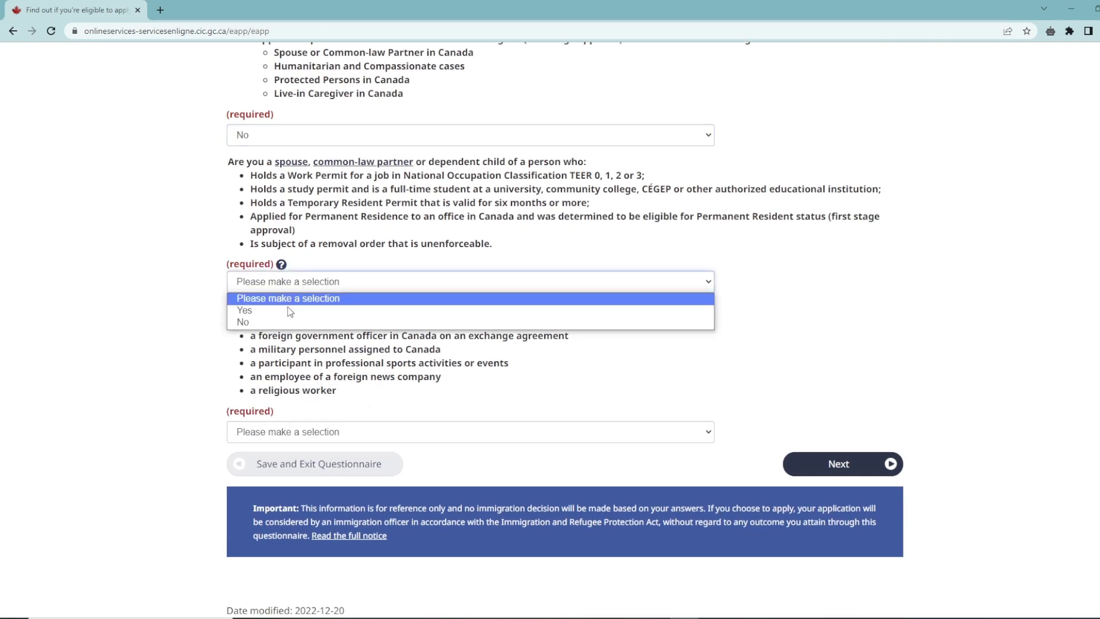
{"action": "left_click", "coordinate": [306, 319]}
{"action": "left_click", "coordinate": [311, 435]}
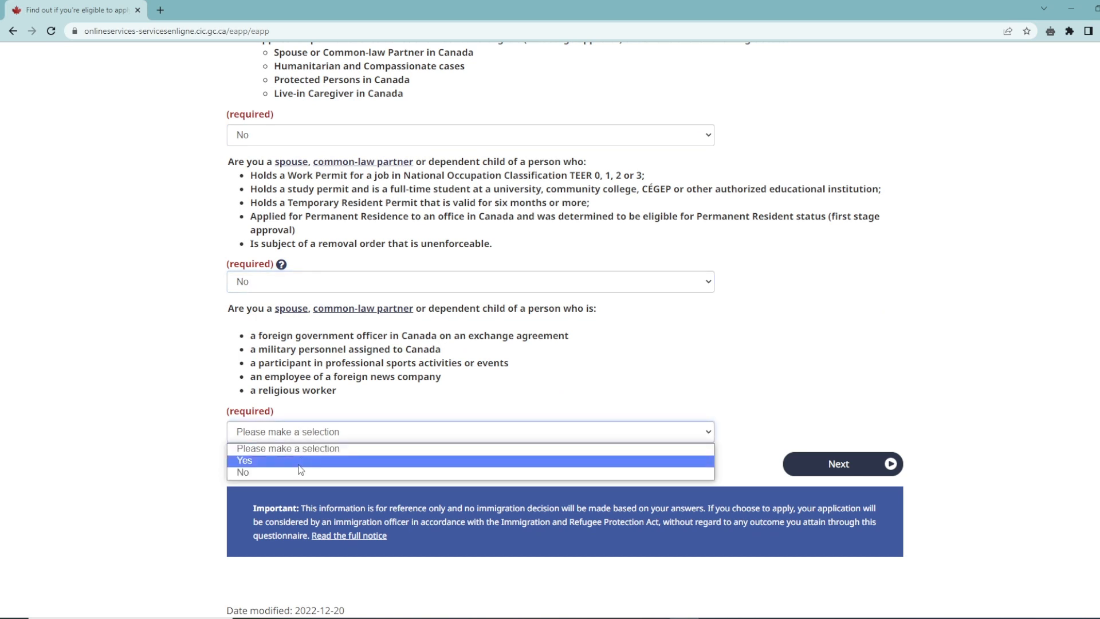
{"action": "left_click", "coordinate": [321, 469]}
{"action": "left_click", "coordinate": [853, 465]}
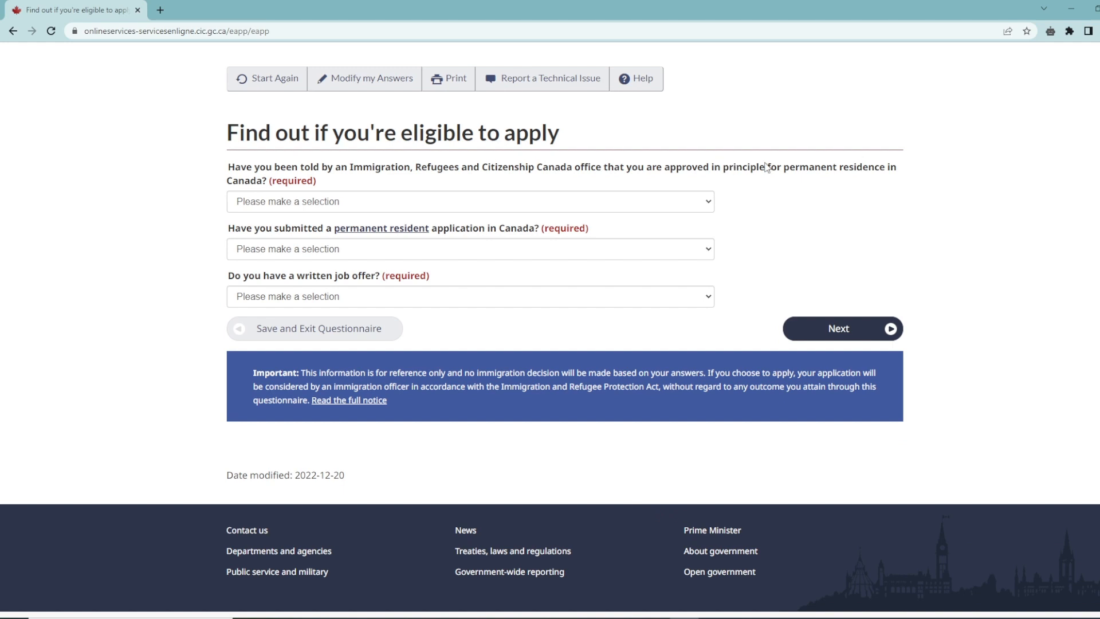
- Answer No to approval in principle and to a submitted permanent resident application, Yes to a written job offer, and continue
{"action": "left_click", "coordinate": [320, 202]}
{"action": "left_click", "coordinate": [292, 241]}
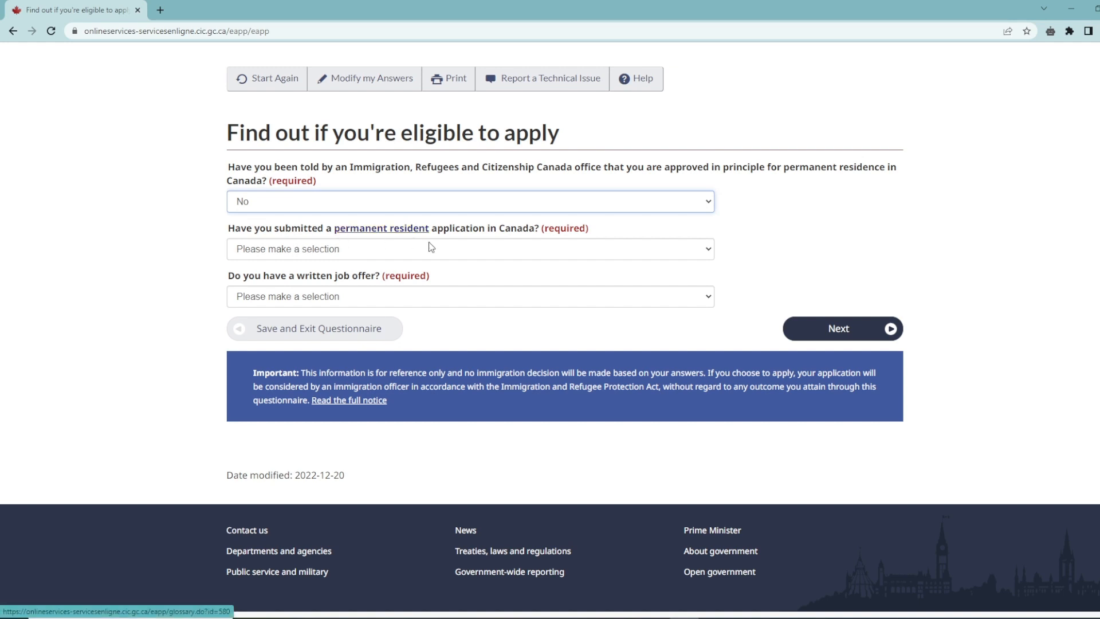
{"action": "left_click", "coordinate": [308, 254]}
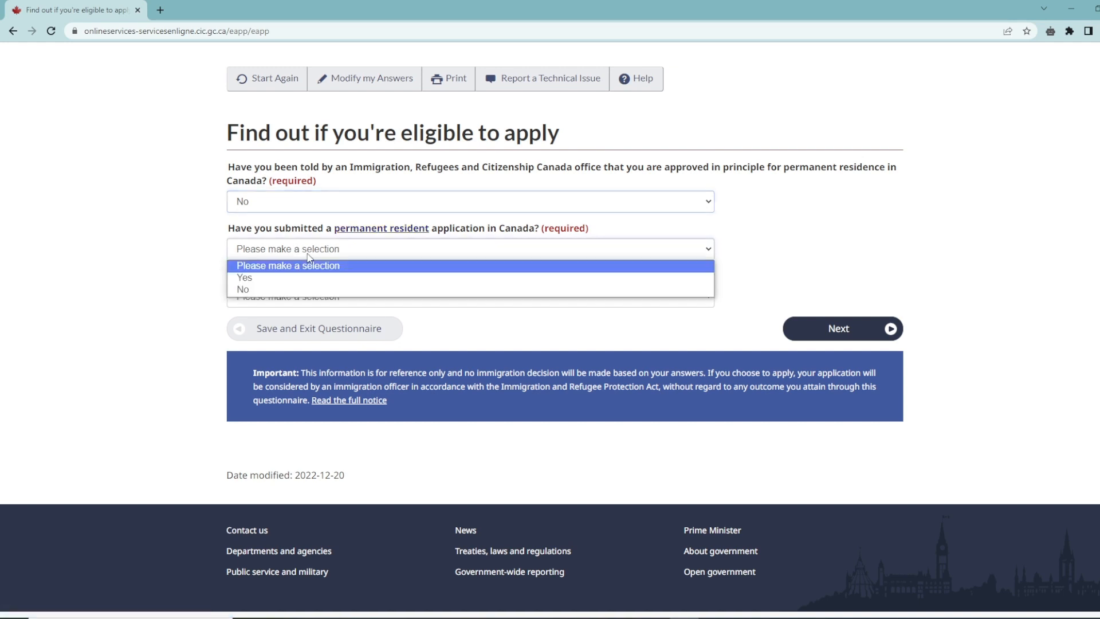
{"action": "left_click", "coordinate": [257, 290]}
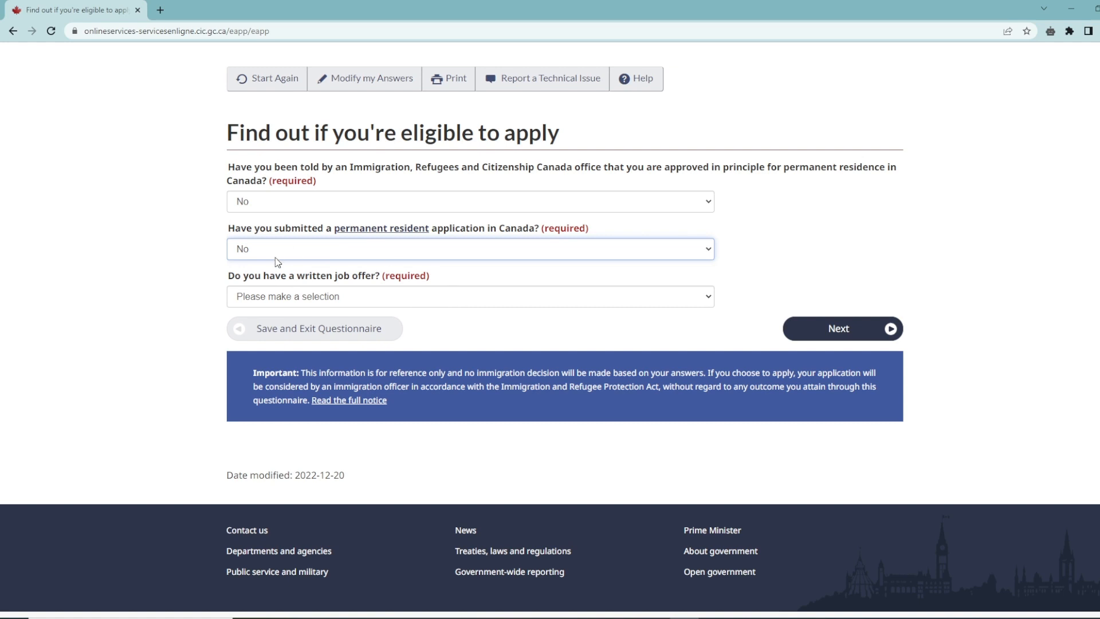
{"action": "left_click", "coordinate": [292, 289]}
{"action": "left_click", "coordinate": [275, 324]}
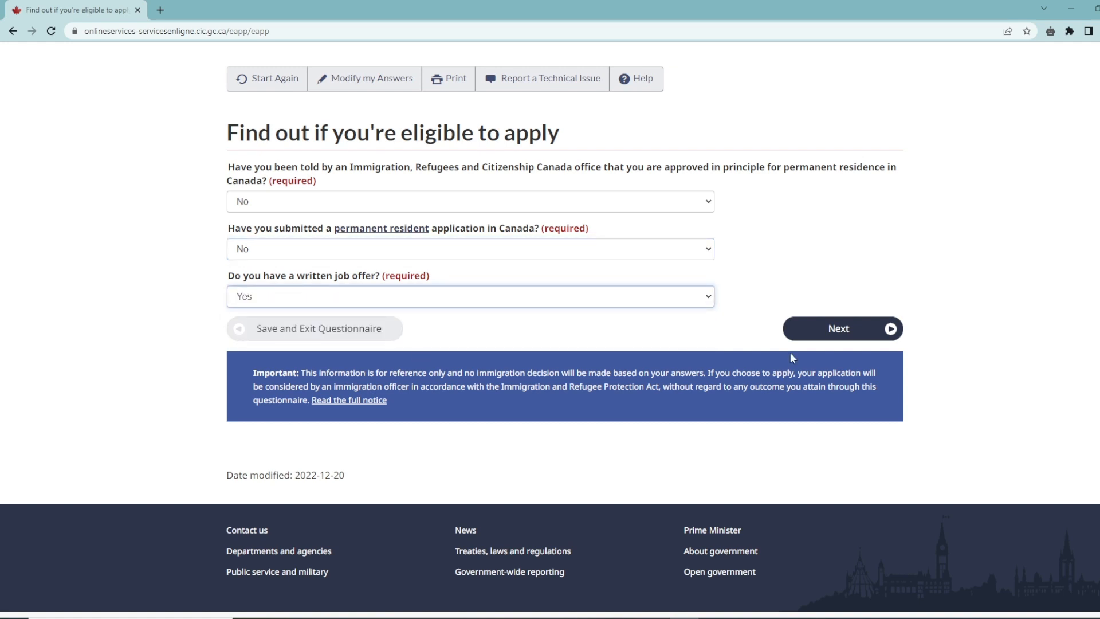
{"action": "left_click", "coordinate": [834, 337]}
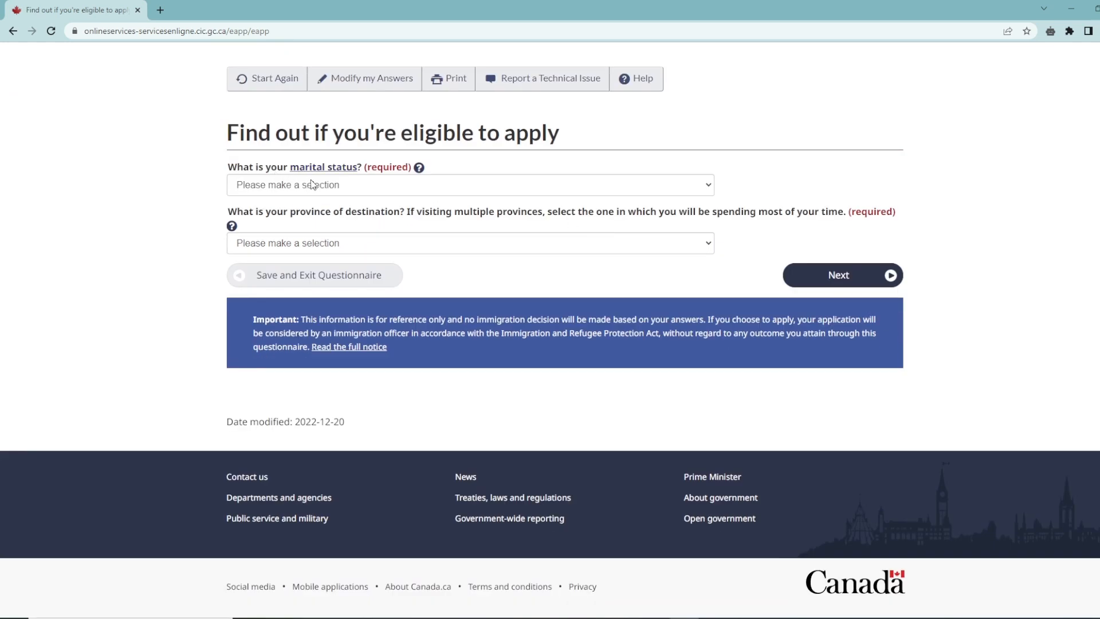
- Set the marital status to Married and the province of destination to Manitoba, and submit the answers
{"action": "left_click", "coordinate": [338, 184]}
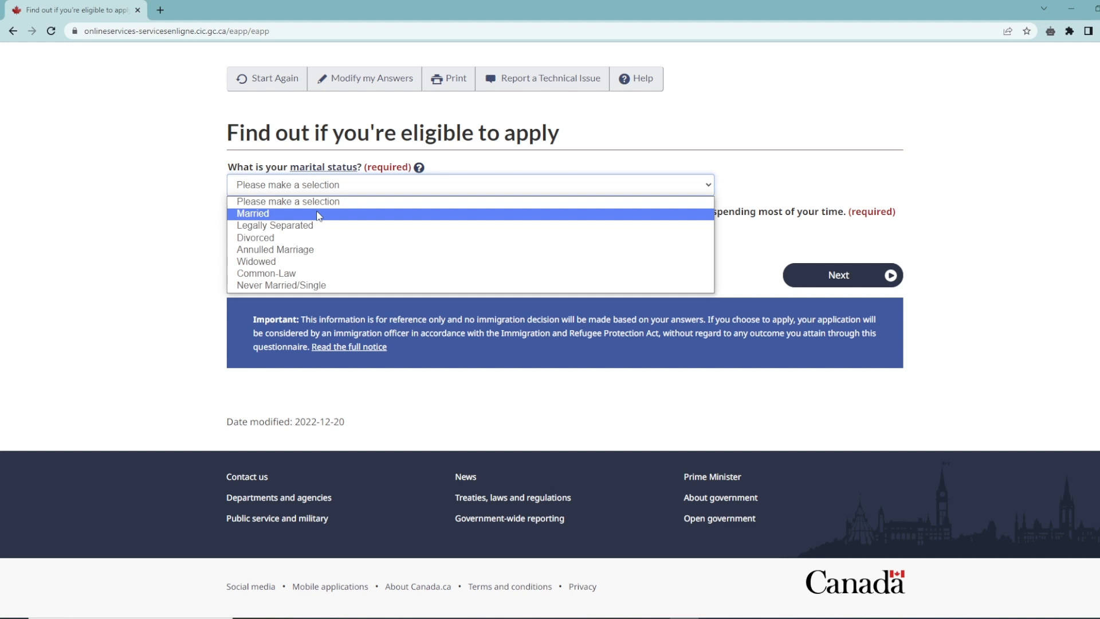
{"action": "left_click", "coordinate": [318, 214]}
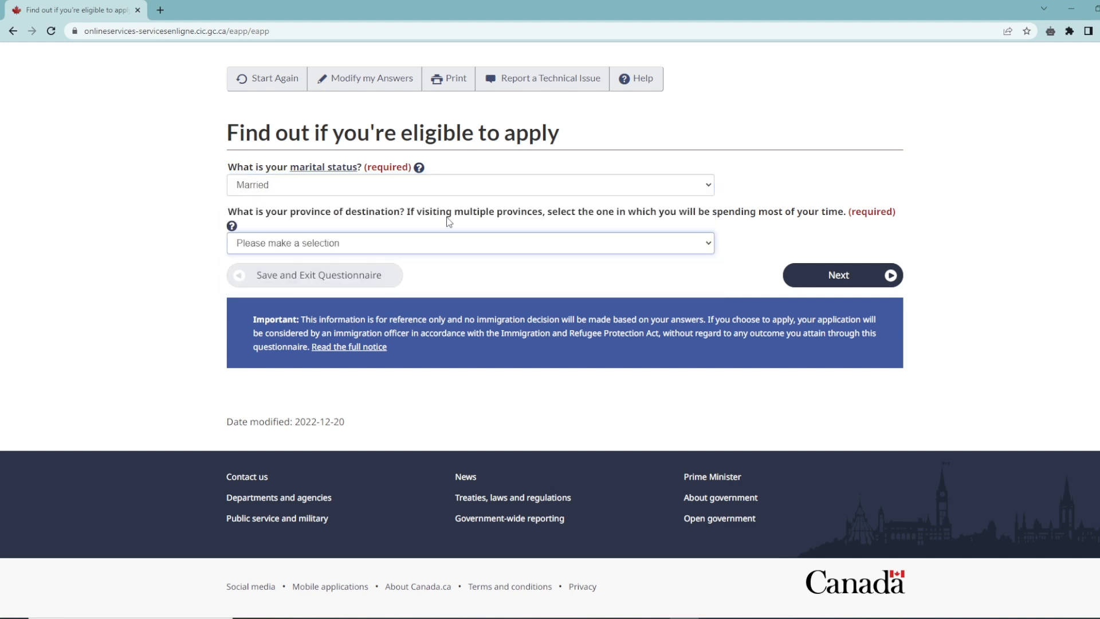
{"action": "left_click", "coordinate": [324, 248]}
{"action": "left_click", "coordinate": [278, 294]}
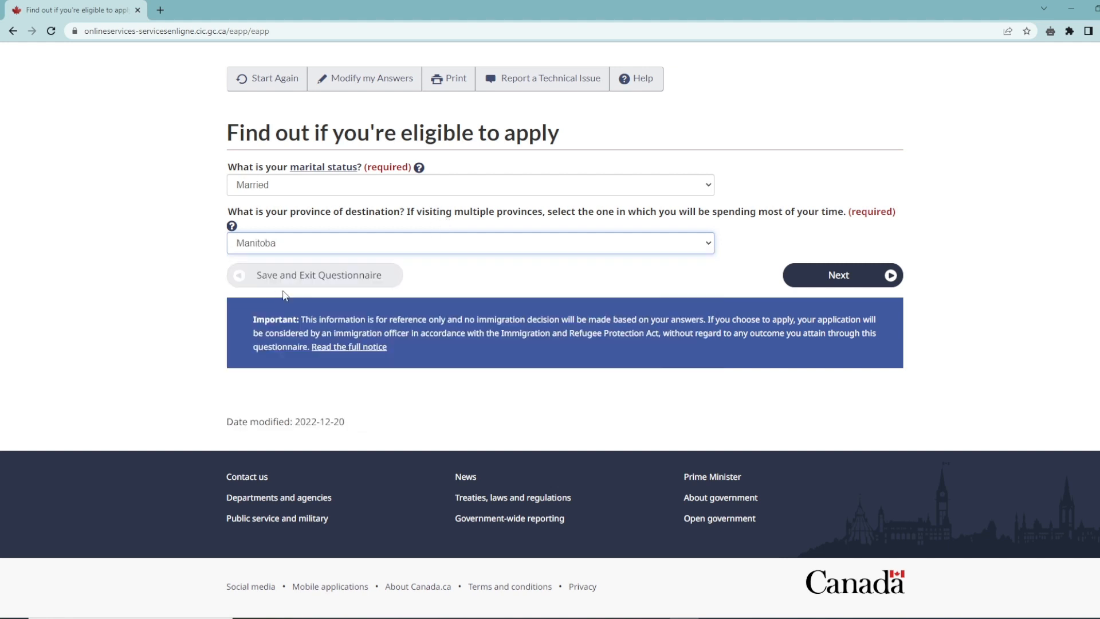
{"action": "left_click", "coordinate": [850, 283]}
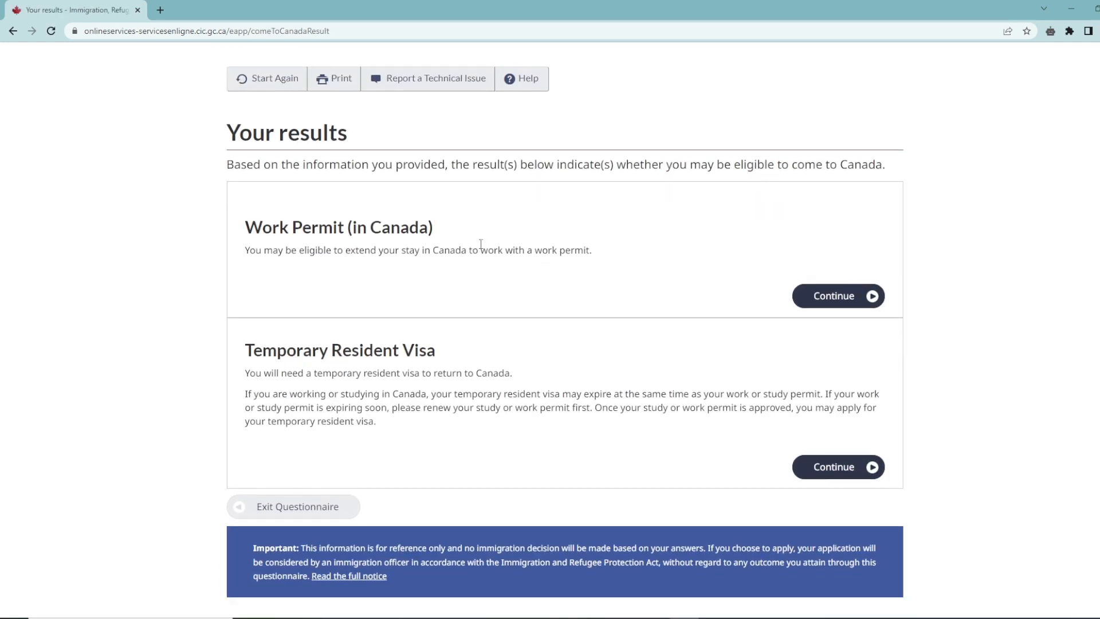
- Examine the Work Permit (in Canada) and Temporary Resident Visa entries in the eligibility results
{"action": "left_click_drag", "start_coordinate": [597, 252], "coordinate": [244, 220]}
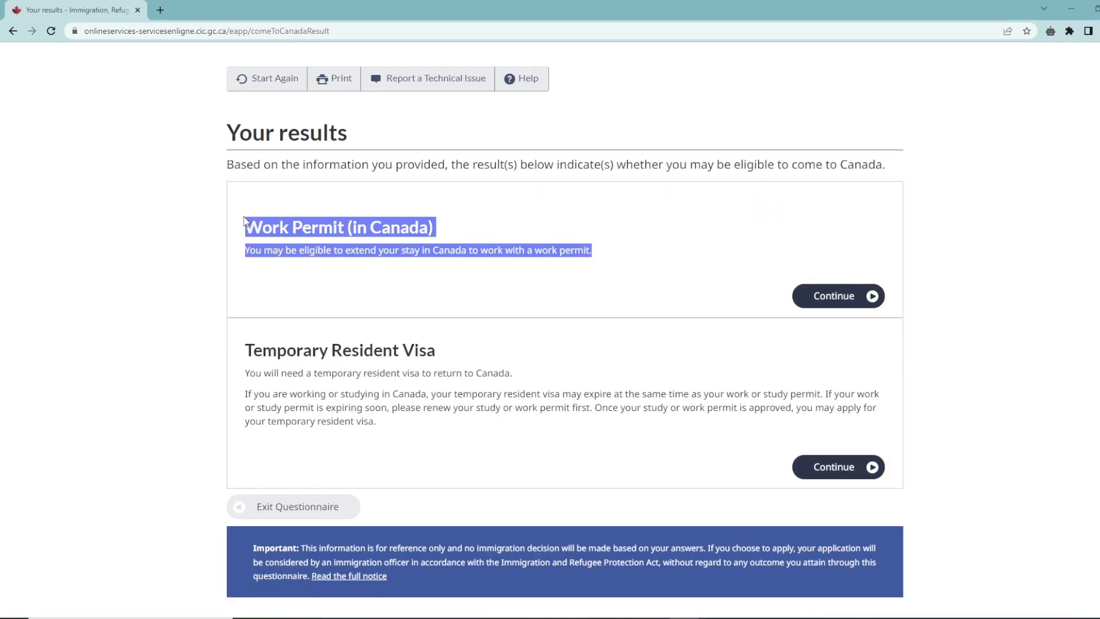
{"action": "scroll", "coordinate": [487, 269], "scroll_direction": "down", "scroll_amount": 1}
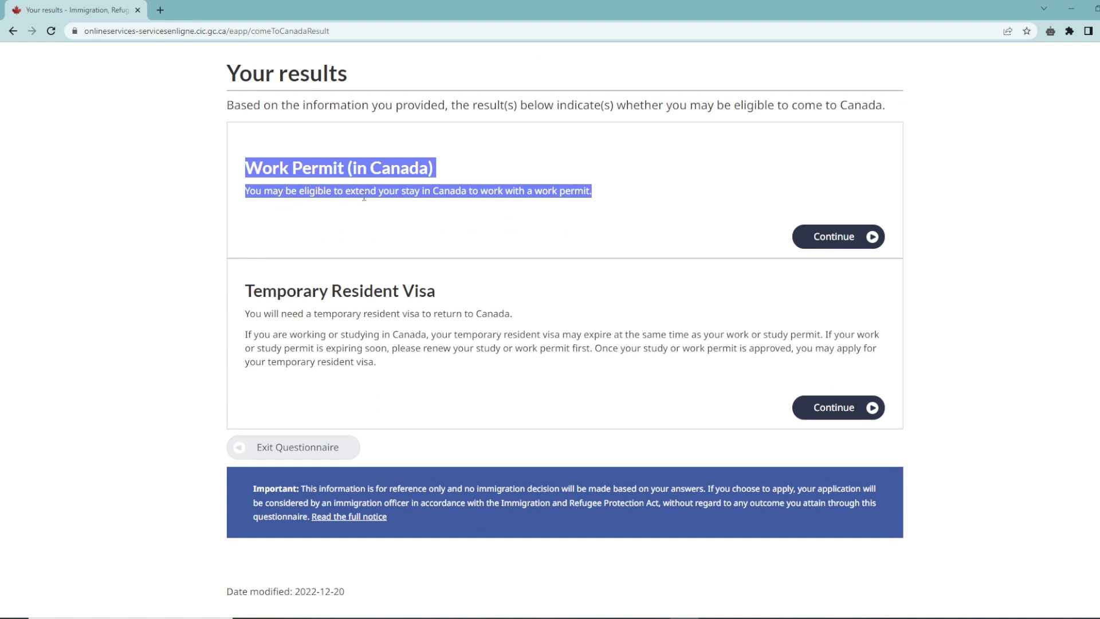
{"action": "left_click", "coordinate": [561, 270]}
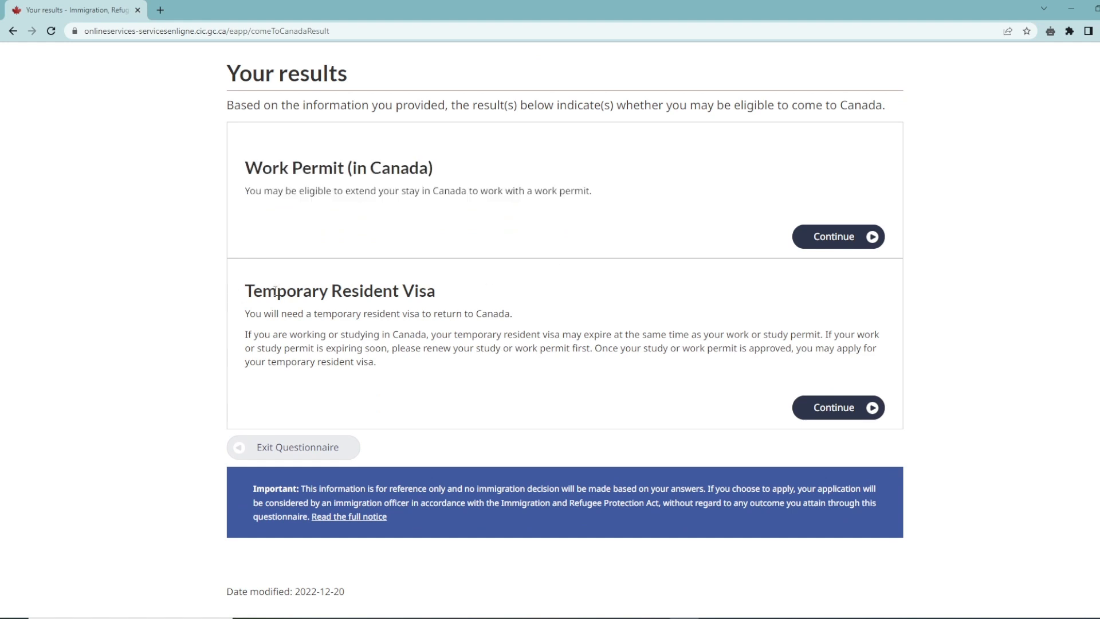
{"action": "left_click_drag", "start_coordinate": [447, 295], "coordinate": [262, 291]}
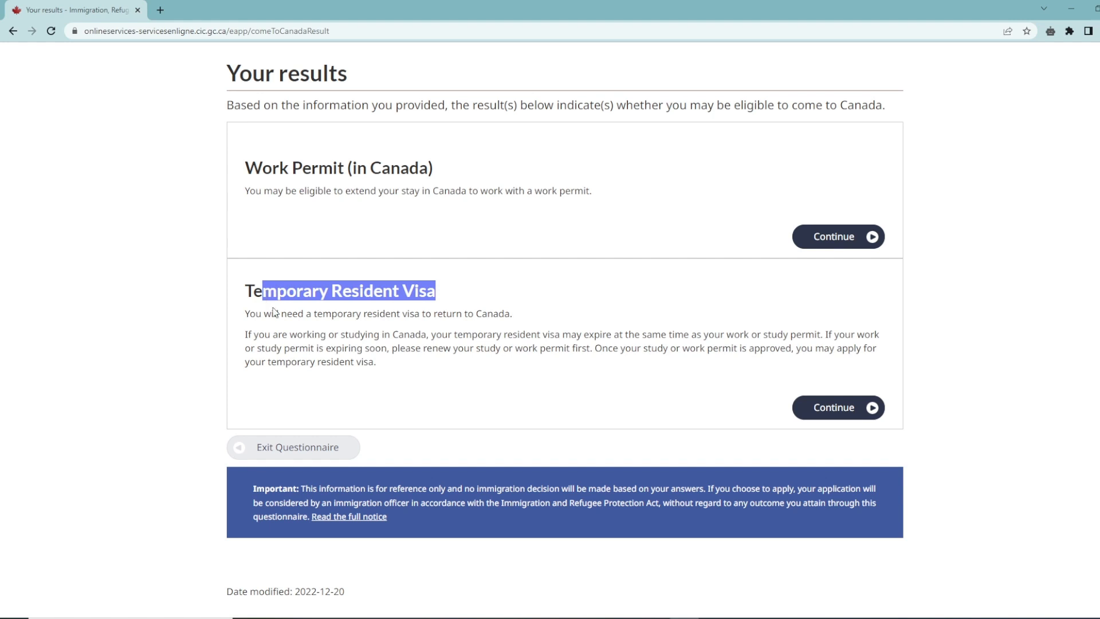
- Choose the Temporary Resident Visa result and continue into its personal checklist questions
{"action": "left_click", "coordinate": [442, 297]}
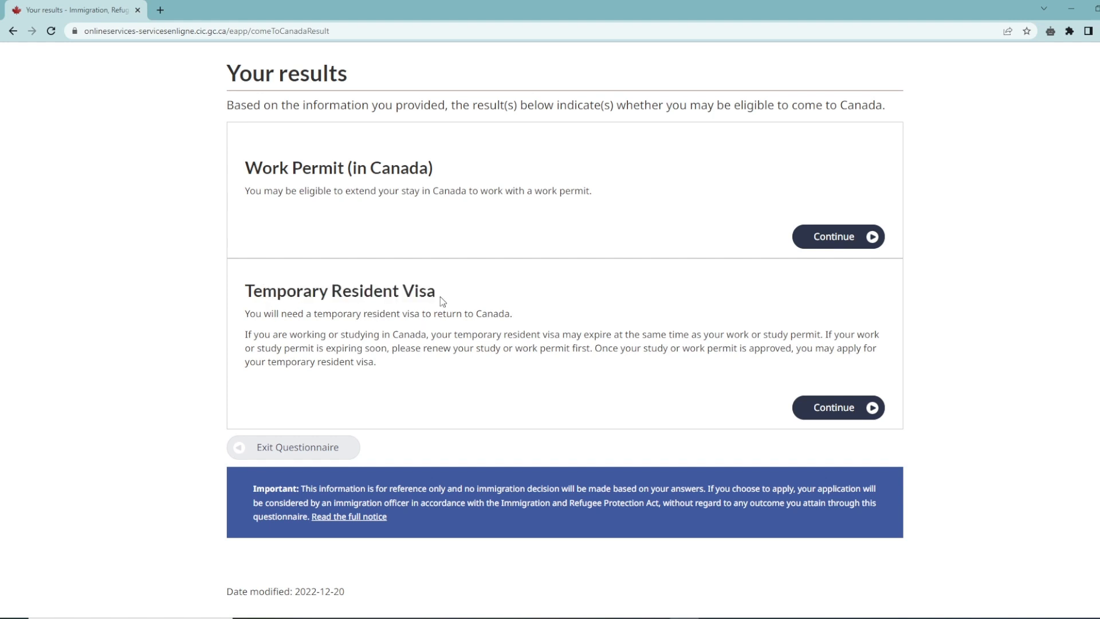
{"action": "left_click", "coordinate": [832, 411]}
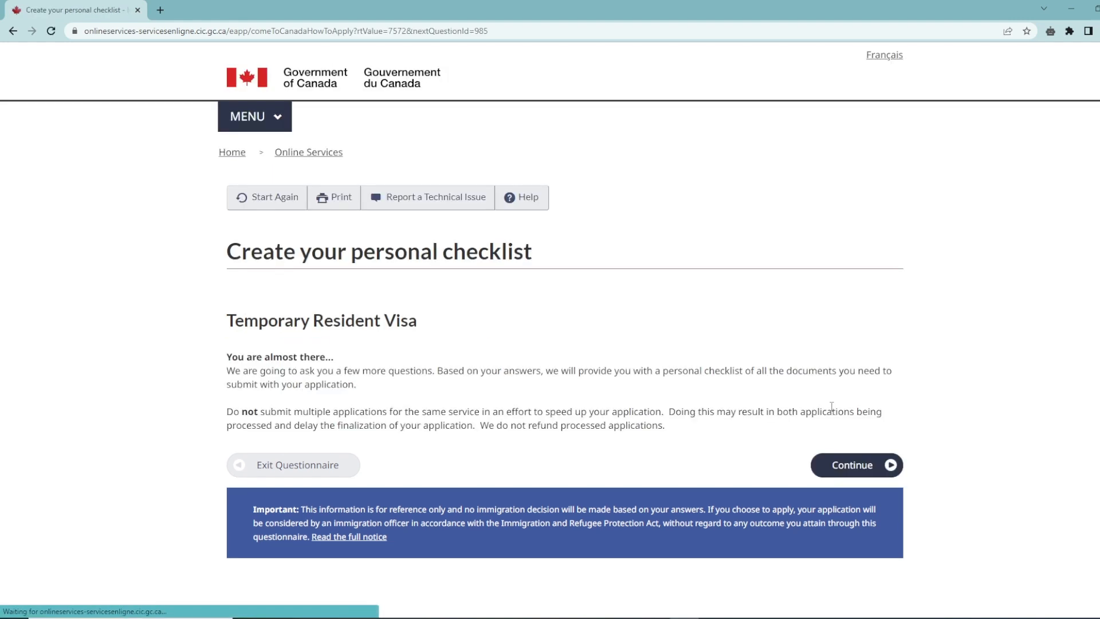
{"action": "scroll", "coordinate": [628, 312], "scroll_direction": "down", "scroll_amount": 1}
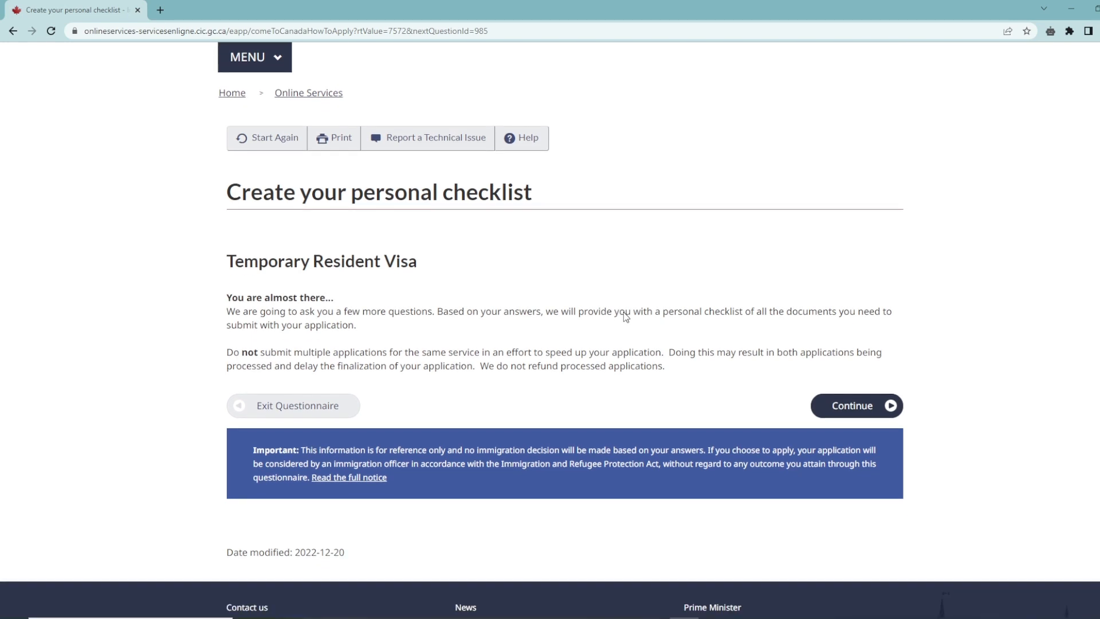
{"action": "left_click", "coordinate": [857, 411]}
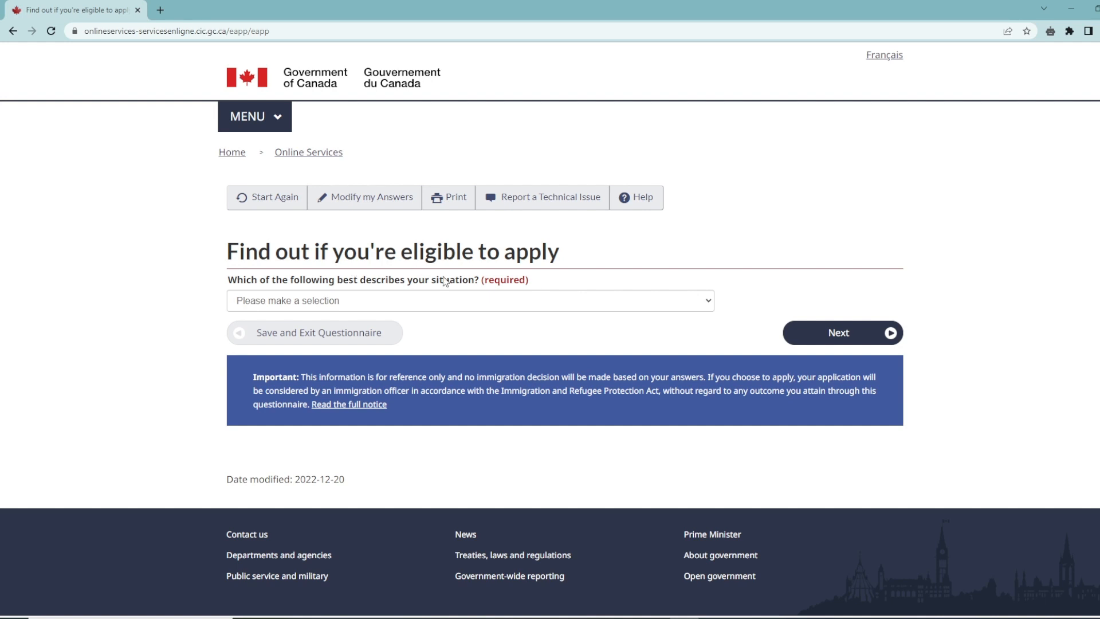
- Set the situation that best describes the applicant to "I have an open work permit" and continue
{"action": "scroll", "coordinate": [361, 269], "scroll_direction": "down", "scroll_amount": 1}
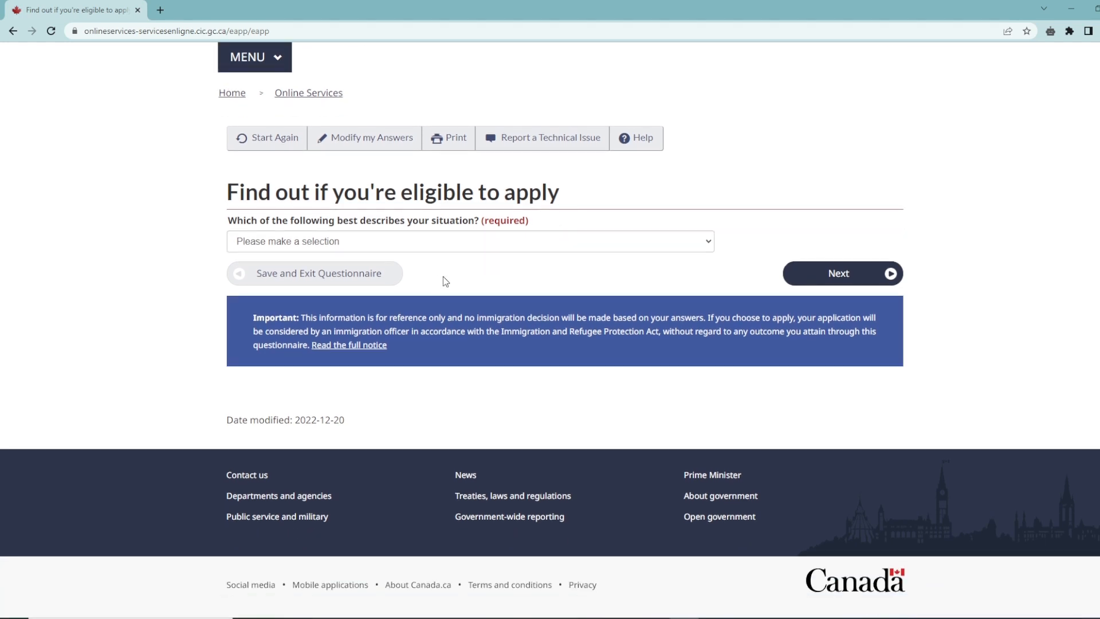
{"action": "left_click", "coordinate": [346, 242]}
{"action": "left_click", "coordinate": [312, 307]}
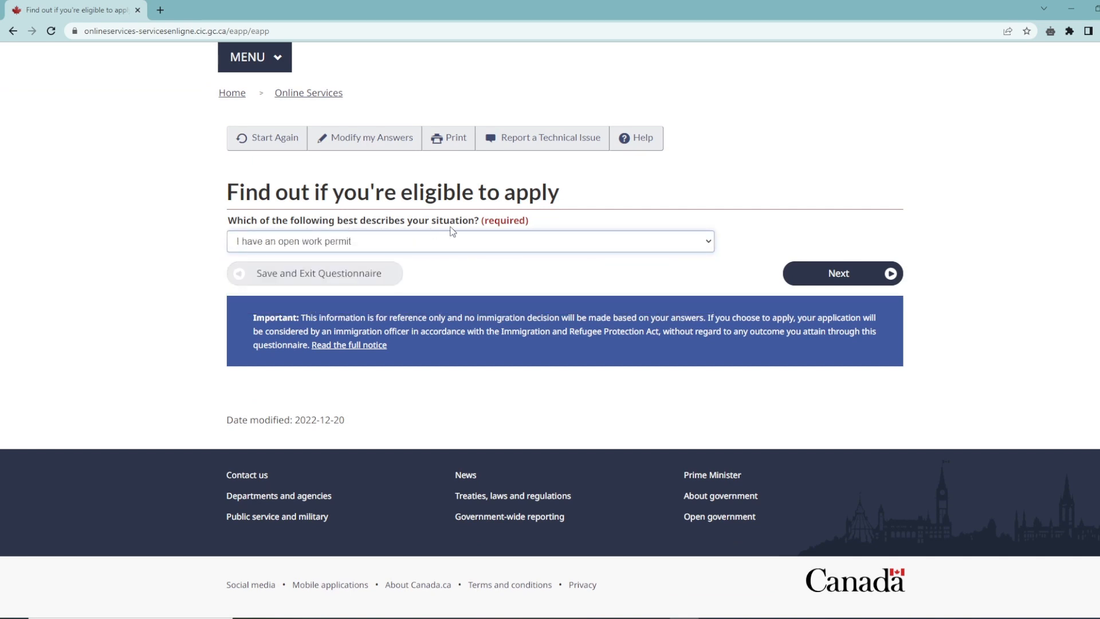
{"action": "left_click", "coordinate": [303, 243]}
{"action": "left_click", "coordinate": [288, 308]}
{"action": "left_click", "coordinate": [829, 276]}
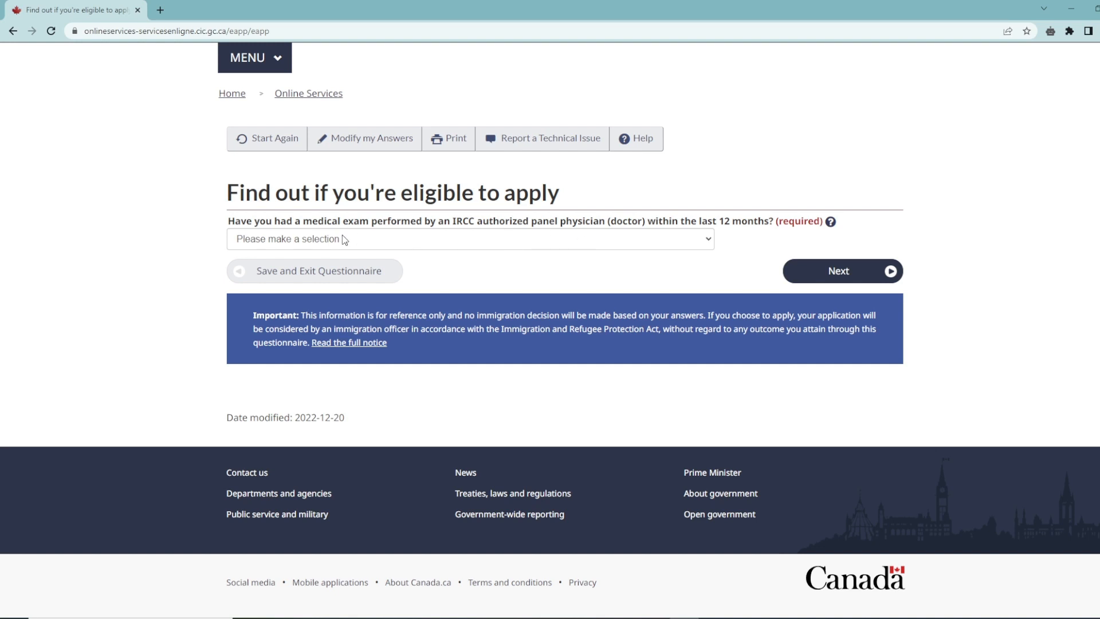
- Answer No to the medical exam in the last 12 months and to living in a designated country, continuing after each
{"action": "left_click", "coordinate": [324, 239]}
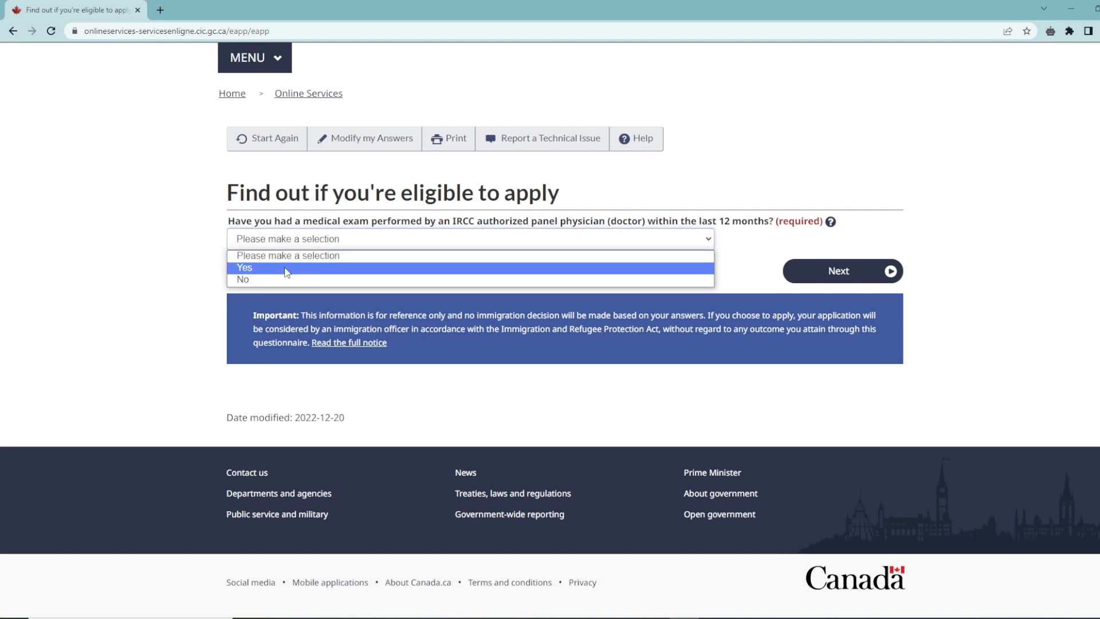
{"action": "left_click", "coordinate": [271, 280]}
{"action": "left_click", "coordinate": [837, 278]}
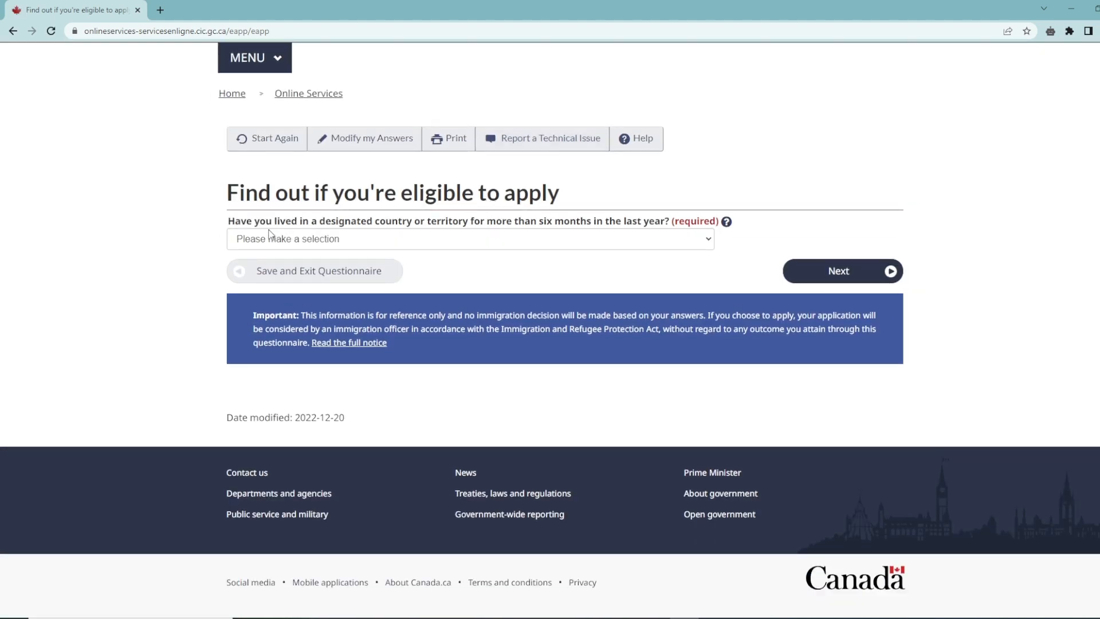
{"action": "left_click", "coordinate": [328, 240]}
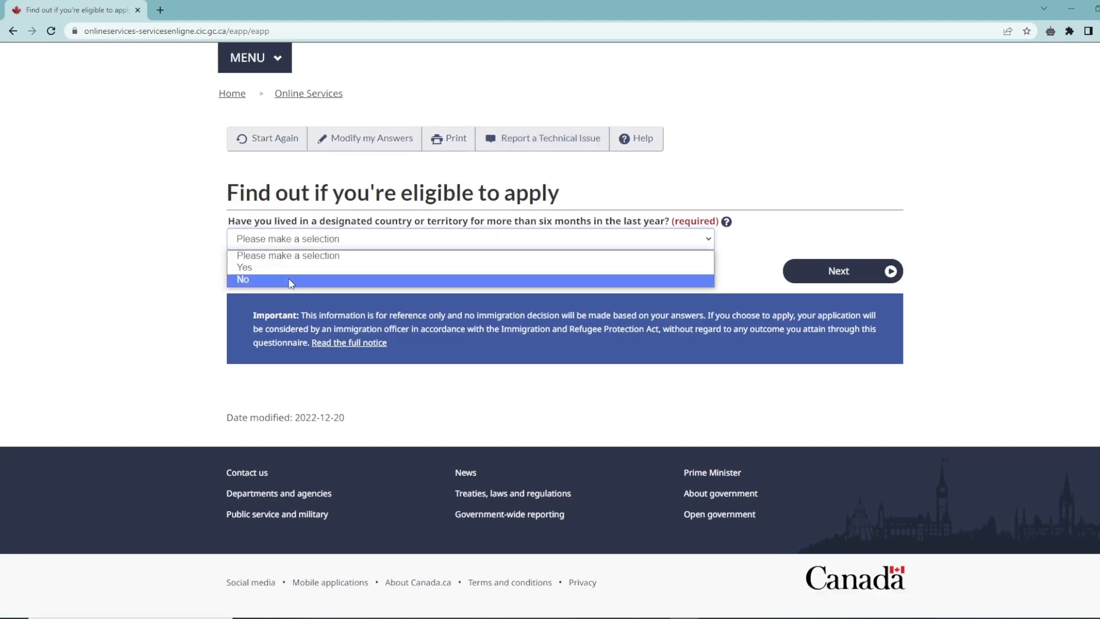
{"action": "left_click", "coordinate": [293, 279]}
{"action": "left_click", "coordinate": [831, 273]}
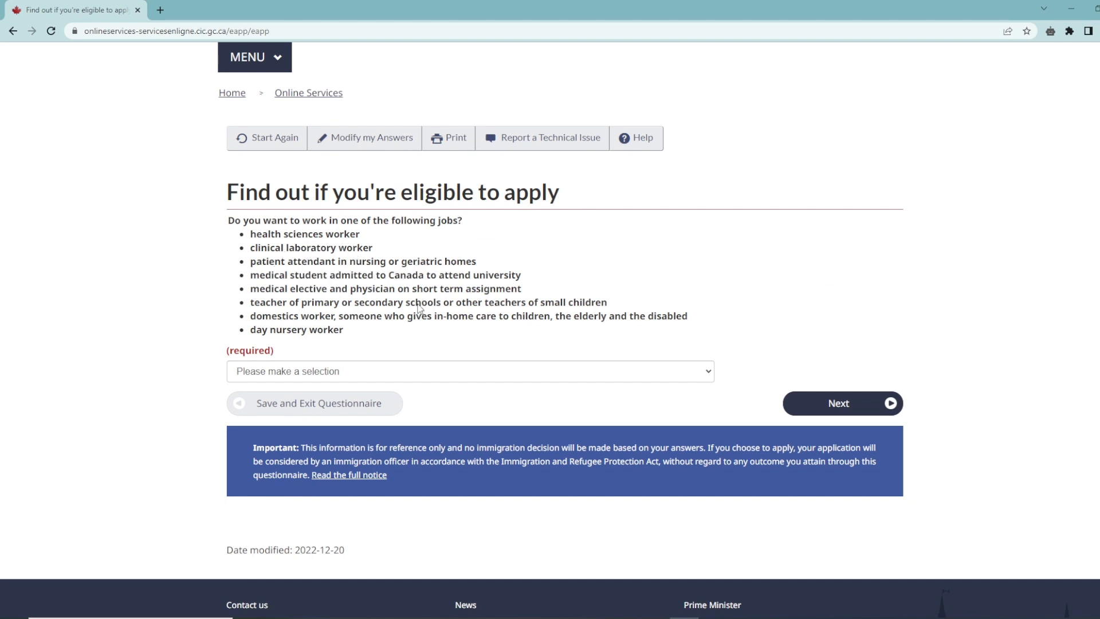
- Answer No to wanting to work in one of the listed health, teaching or care jobs, and continue
{"action": "mouse_move", "coordinate": [344, 331]}
{"action": "left_mouse_down"}
{"action": "mouse_move", "coordinate": [262, 298]}
{"action": "mouse_move", "coordinate": [248, 239]}
{"action": "left_mouse_up"}
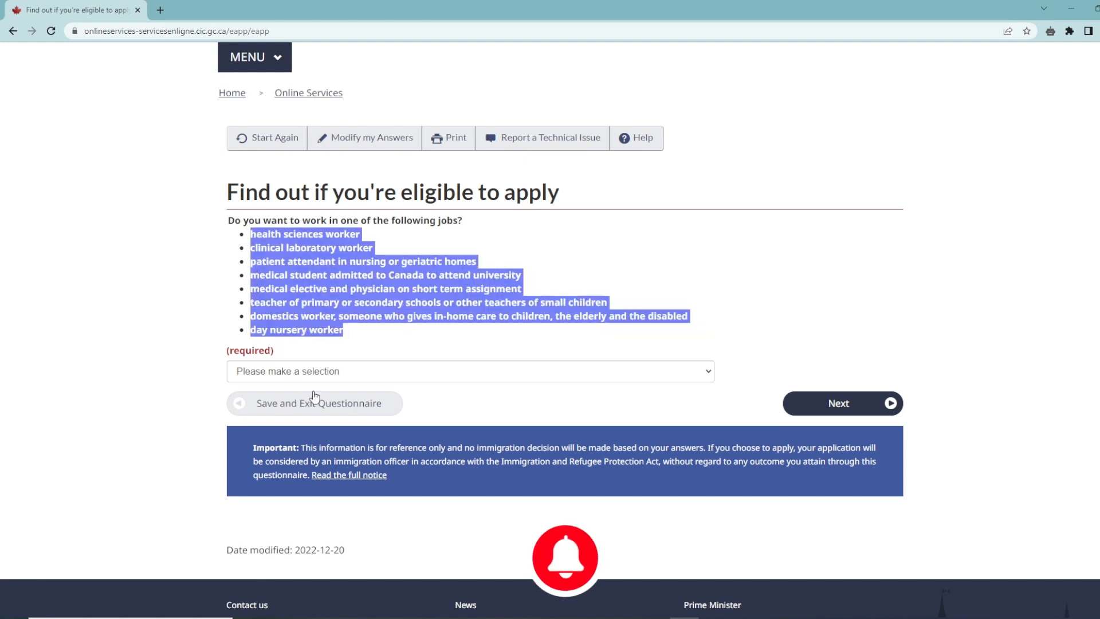
{"action": "left_click", "coordinate": [297, 375]}
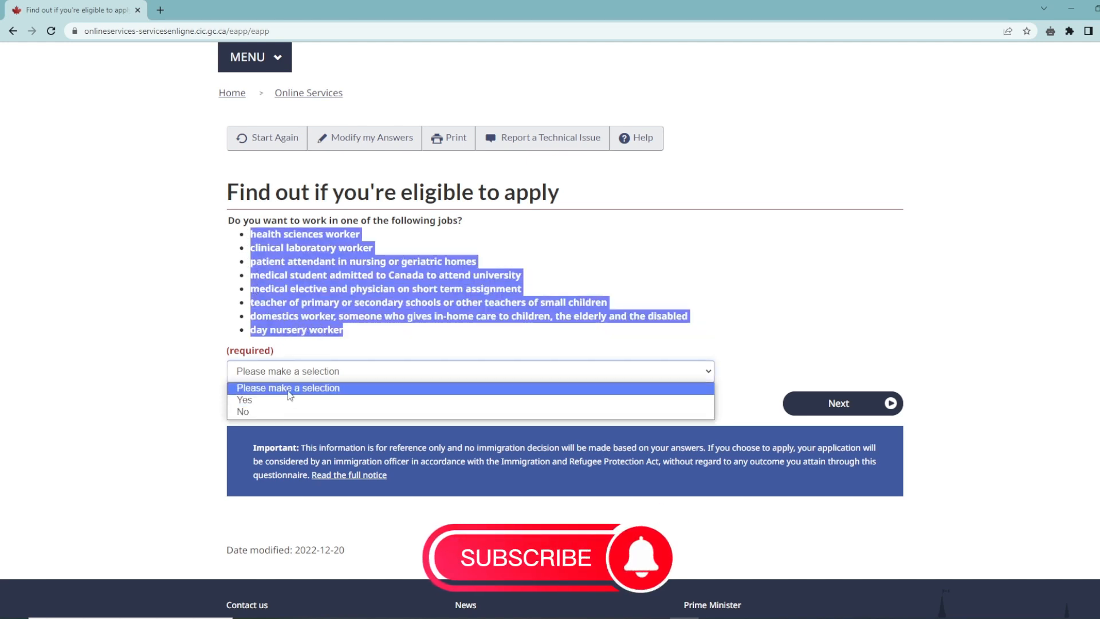
{"action": "left_click", "coordinate": [352, 322]}
{"action": "left_click", "coordinate": [297, 374]}
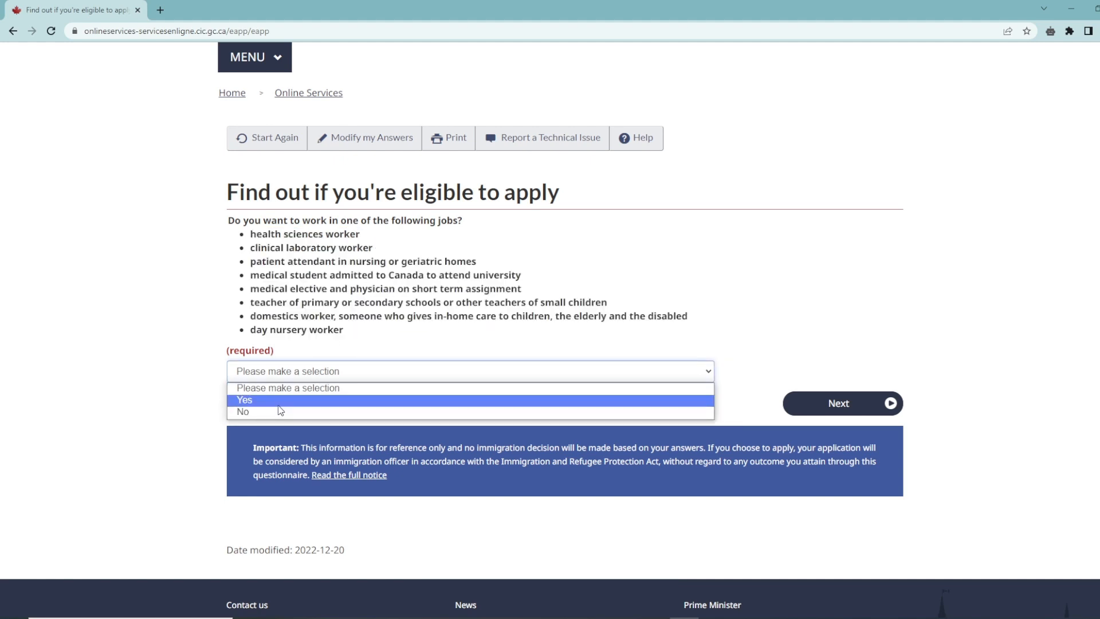
{"action": "left_click", "coordinate": [278, 410]}
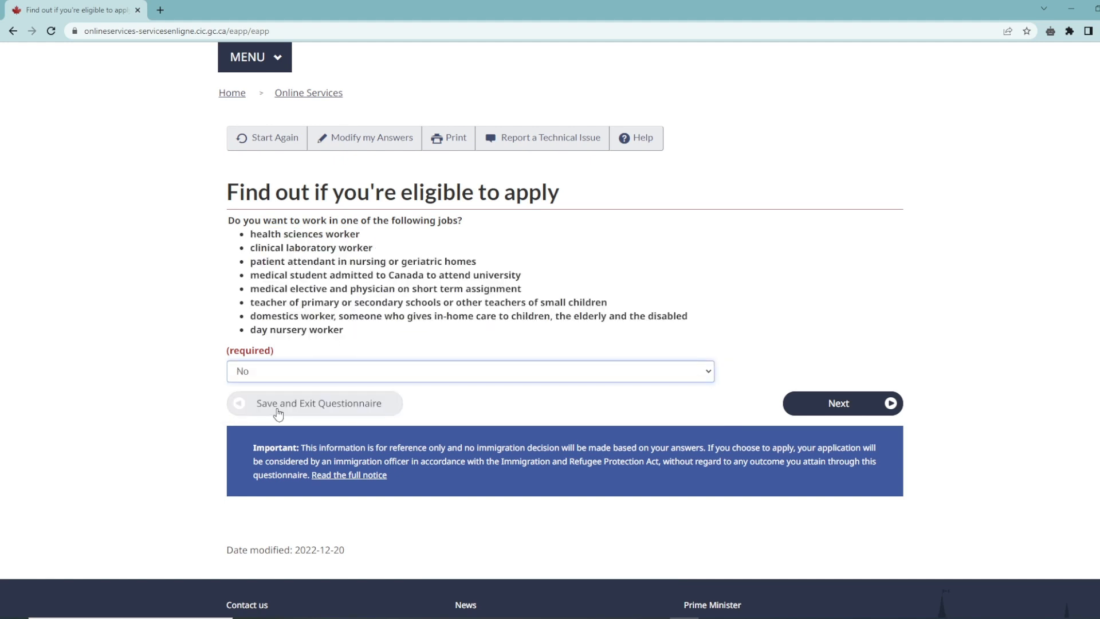
{"action": "left_click", "coordinate": [827, 401]}
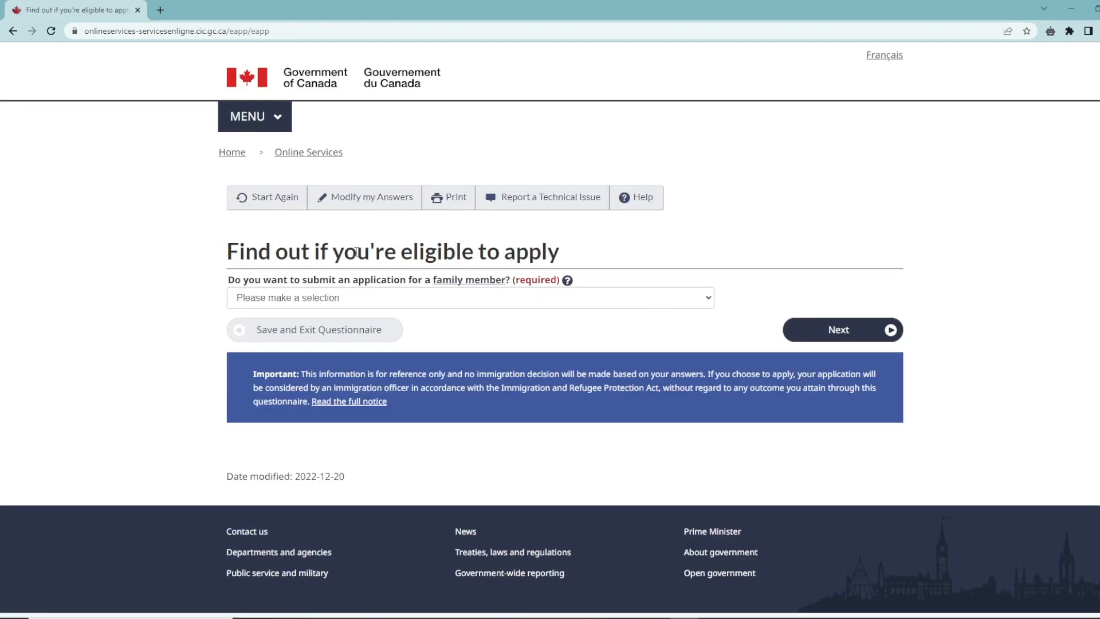
- Answer No to applying for a family member and No to giving someone access to the application, continuing after each
{"action": "left_click", "coordinate": [321, 300]}
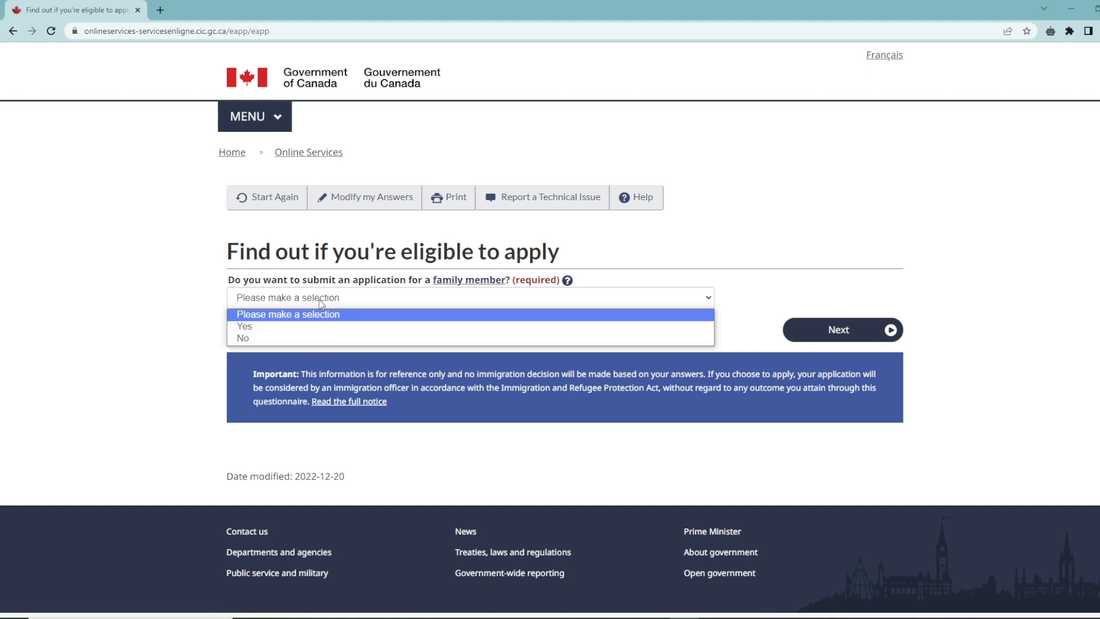
{"action": "left_click", "coordinate": [272, 339]}
{"action": "left_click", "coordinate": [817, 340]}
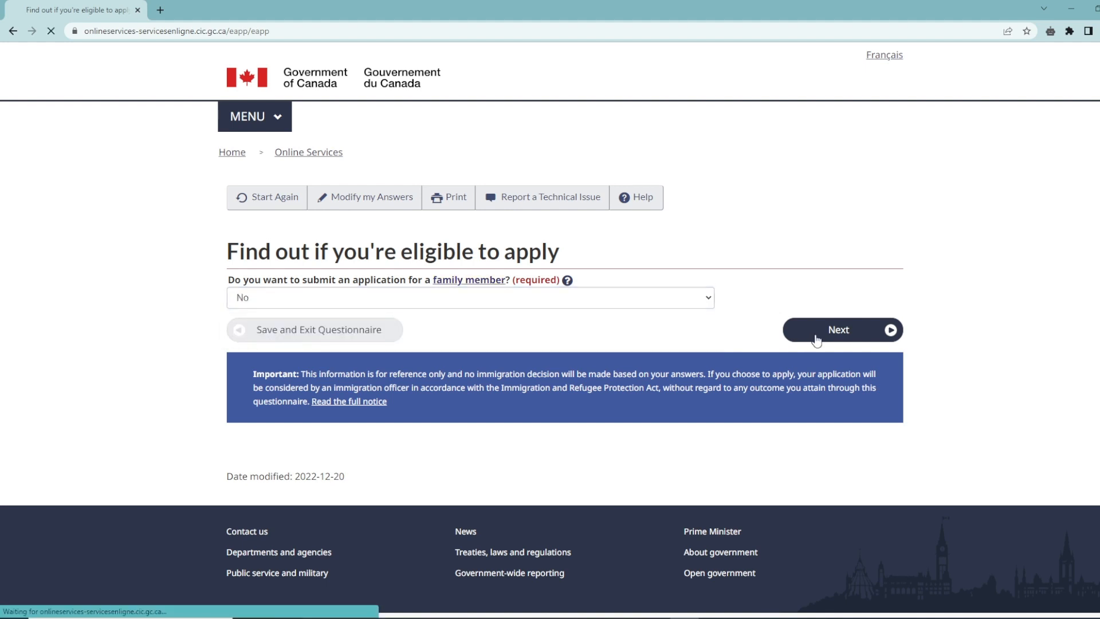
{"action": "left_click", "coordinate": [241, 296]}
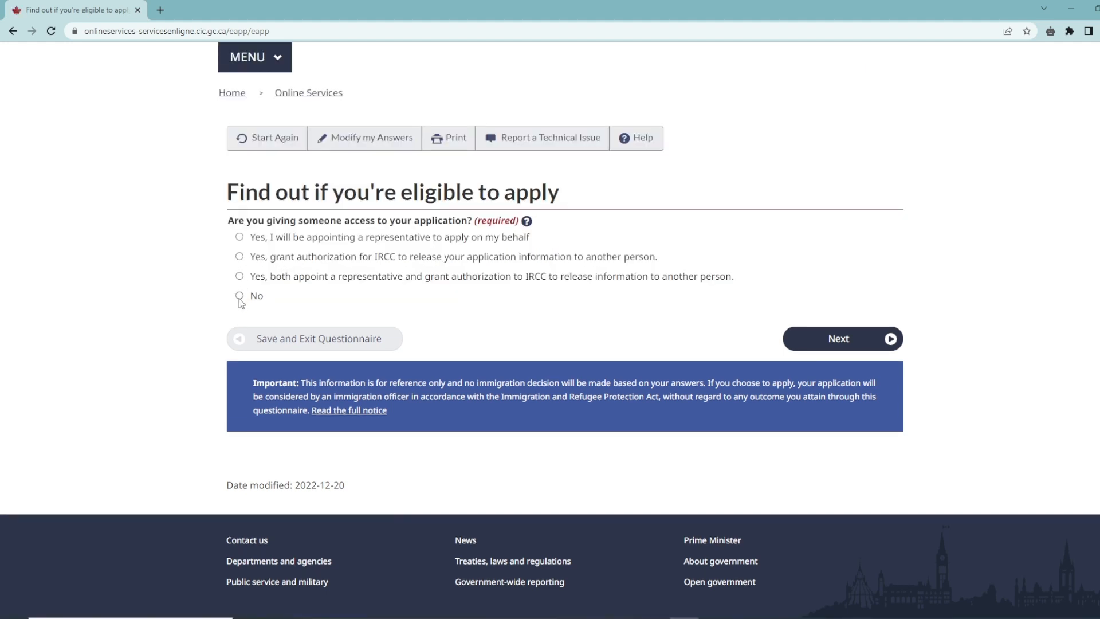
{"action": "left_click", "coordinate": [836, 339]}
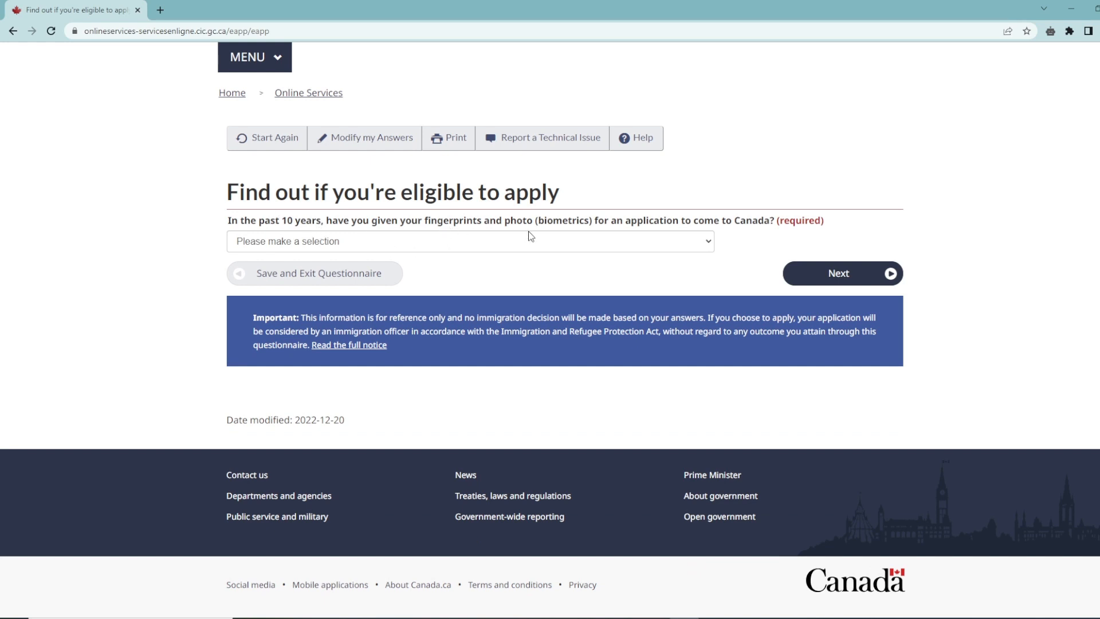
- Answer Yes to biometrics given in the past 10 years and "Yes, I will be paying my application fees", continuing after each
{"action": "left_click", "coordinate": [308, 244]}
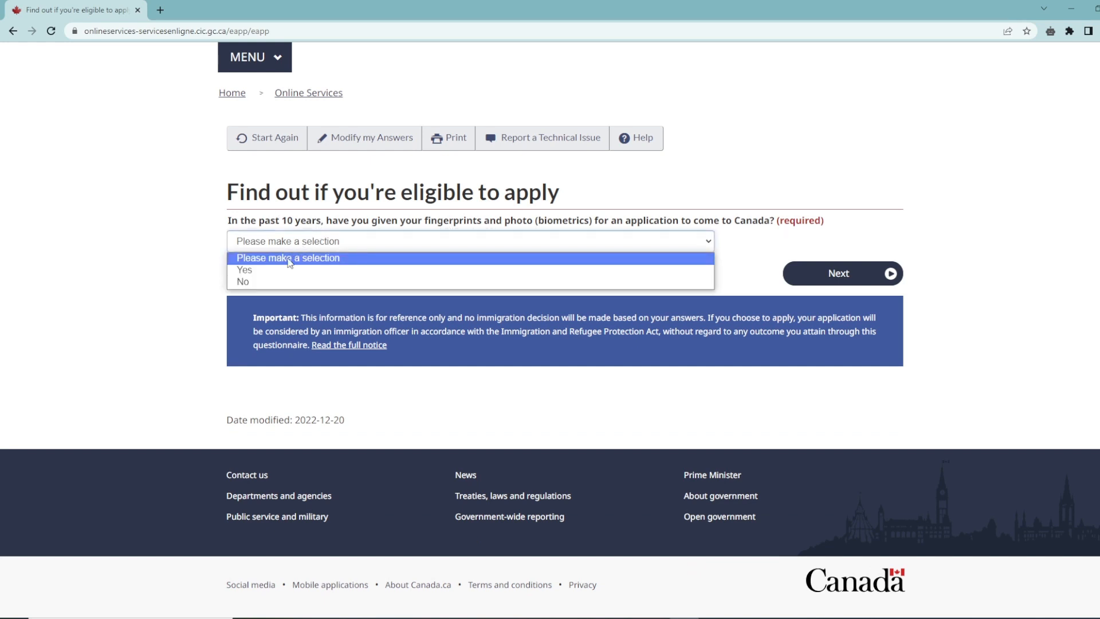
{"action": "left_click", "coordinate": [255, 273]}
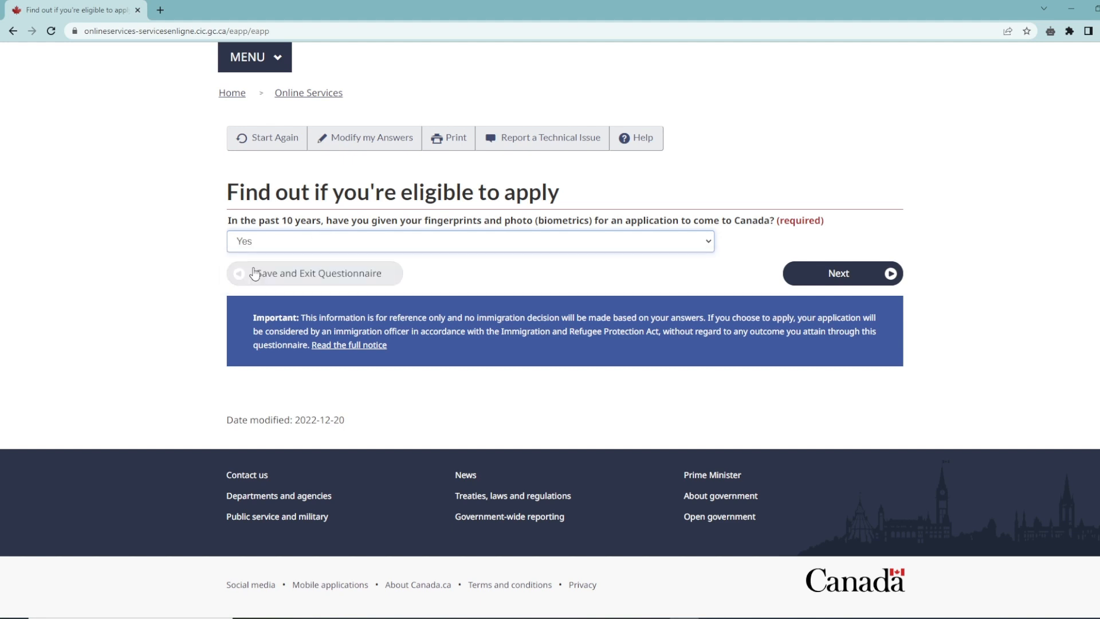
{"action": "left_click", "coordinate": [854, 282]}
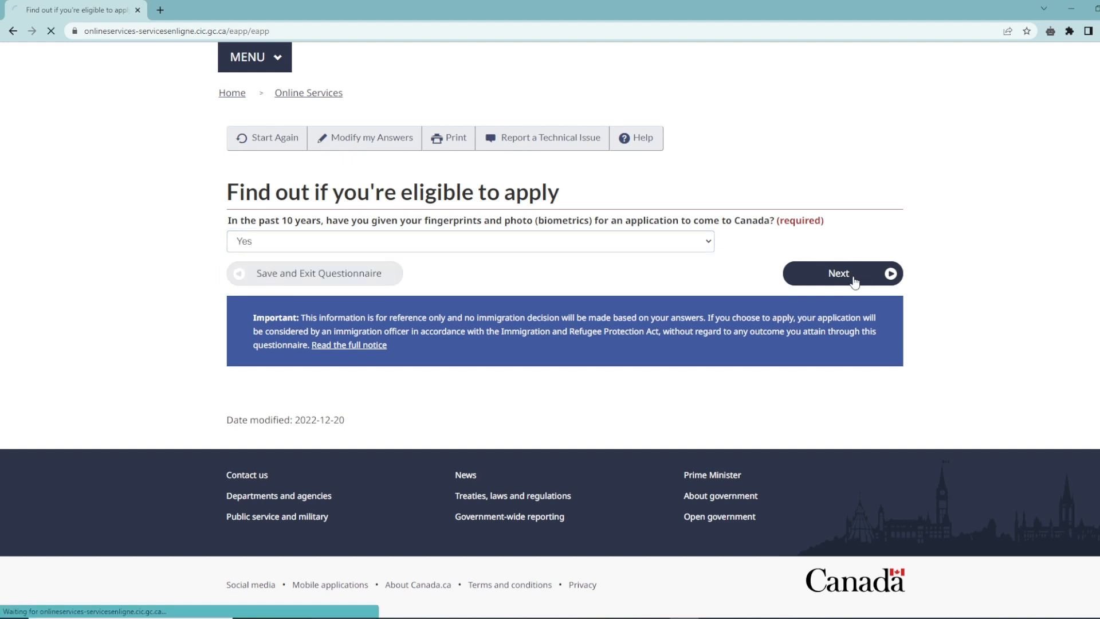
{"action": "left_click", "coordinate": [291, 240]}
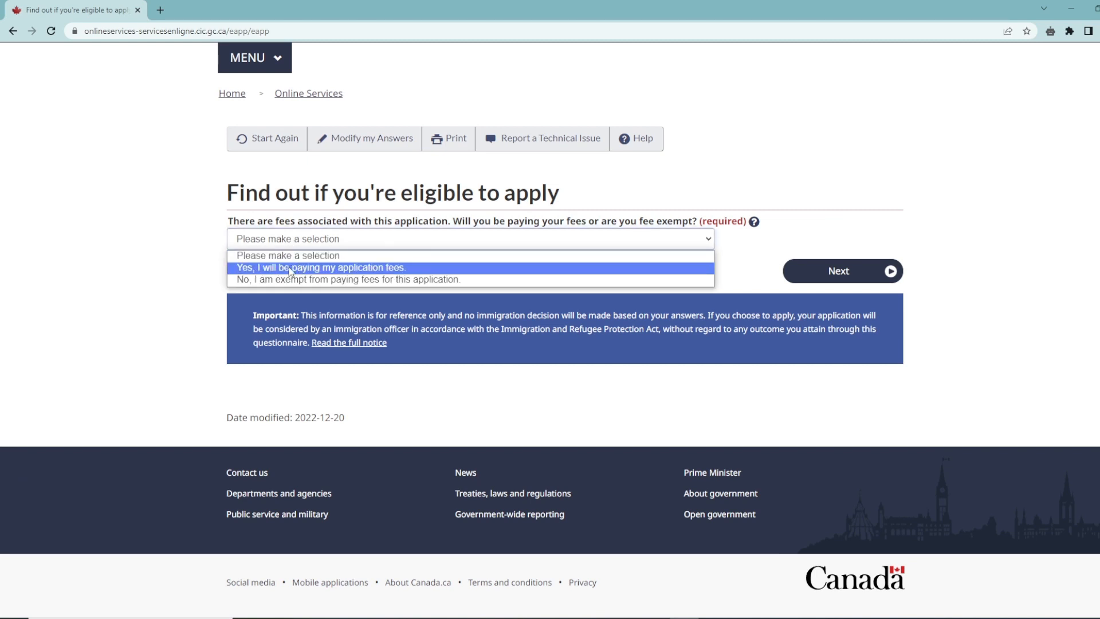
{"action": "left_click", "coordinate": [292, 269]}
{"action": "left_click", "coordinate": [836, 282]}
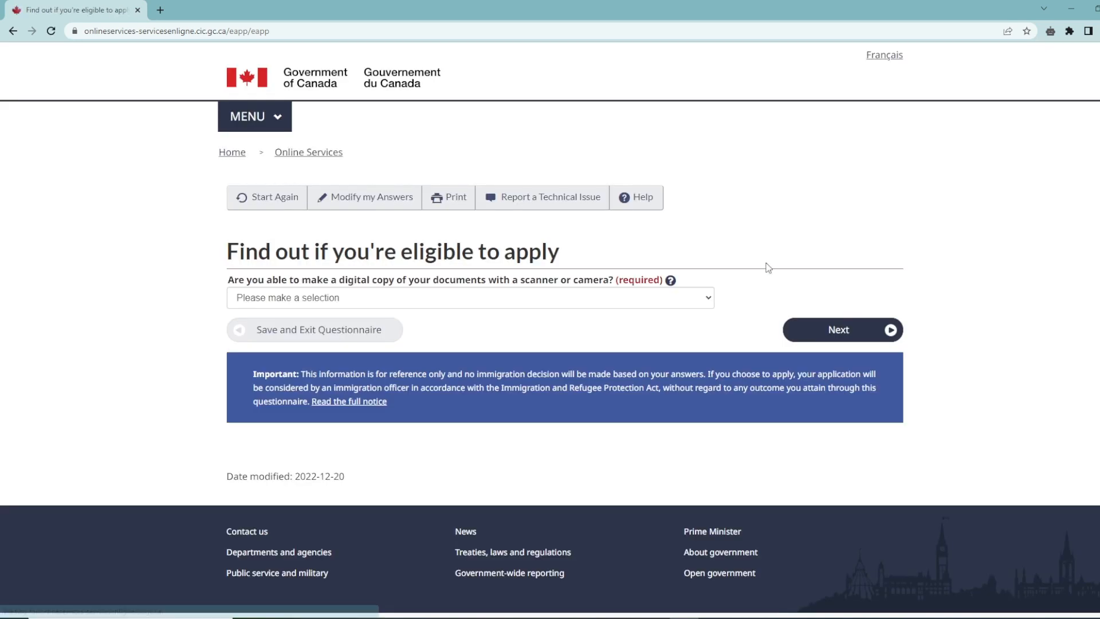
- Answer Yes to making digital copies of documents and Yes to paying the application fees online, continuing to the answer review
{"action": "left_click", "coordinate": [343, 240]}
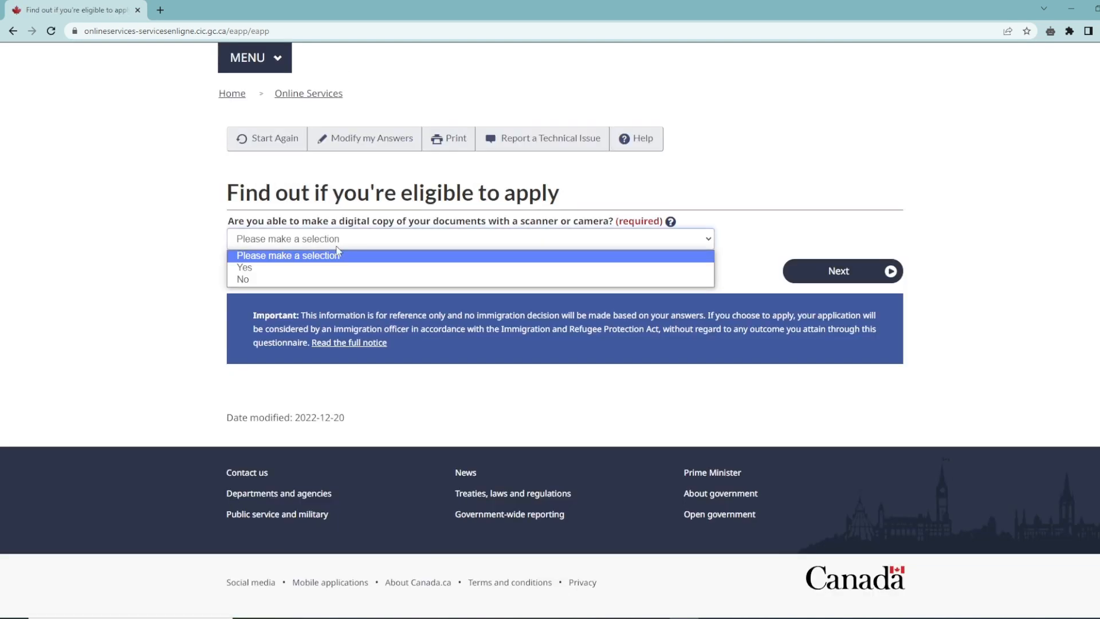
{"action": "left_click", "coordinate": [308, 269]}
{"action": "left_click", "coordinate": [839, 272]}
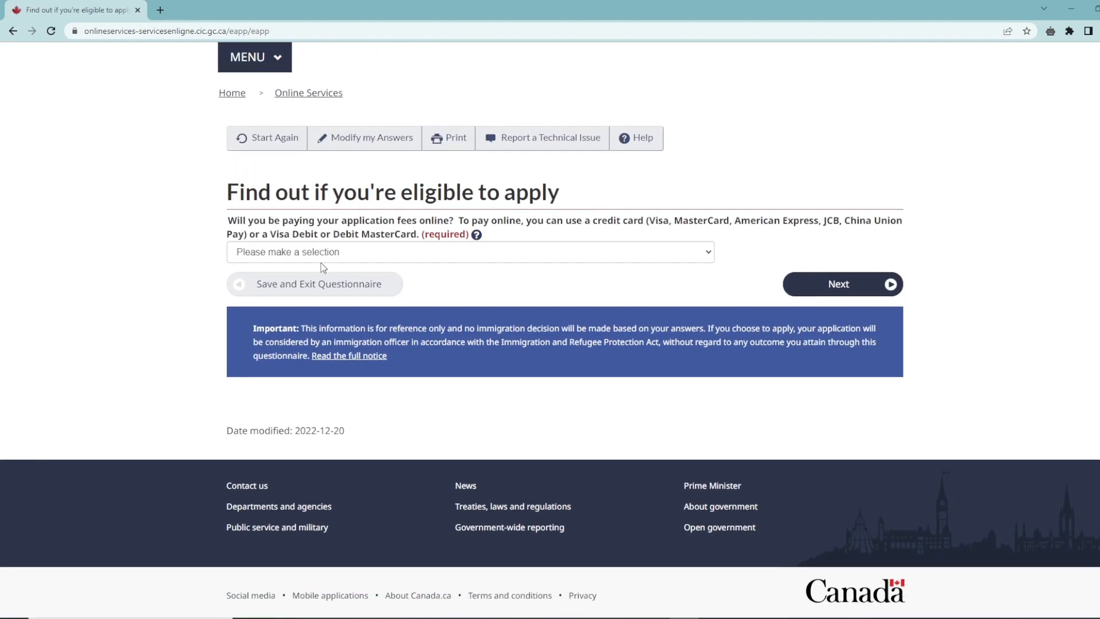
{"action": "left_click", "coordinate": [320, 260]}
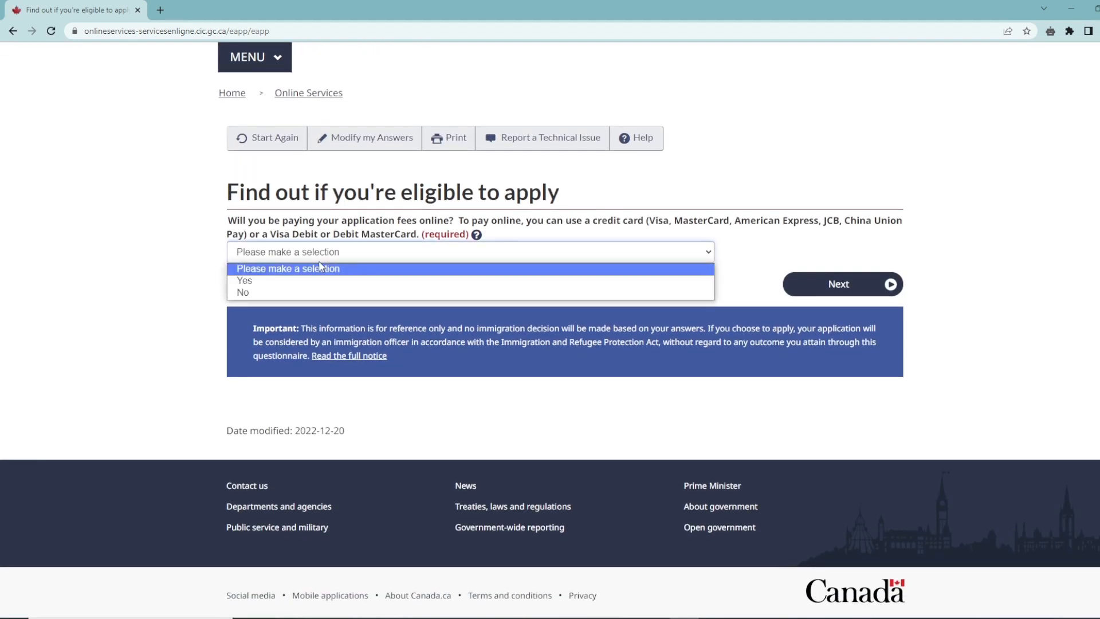
{"action": "left_click", "coordinate": [277, 281]}
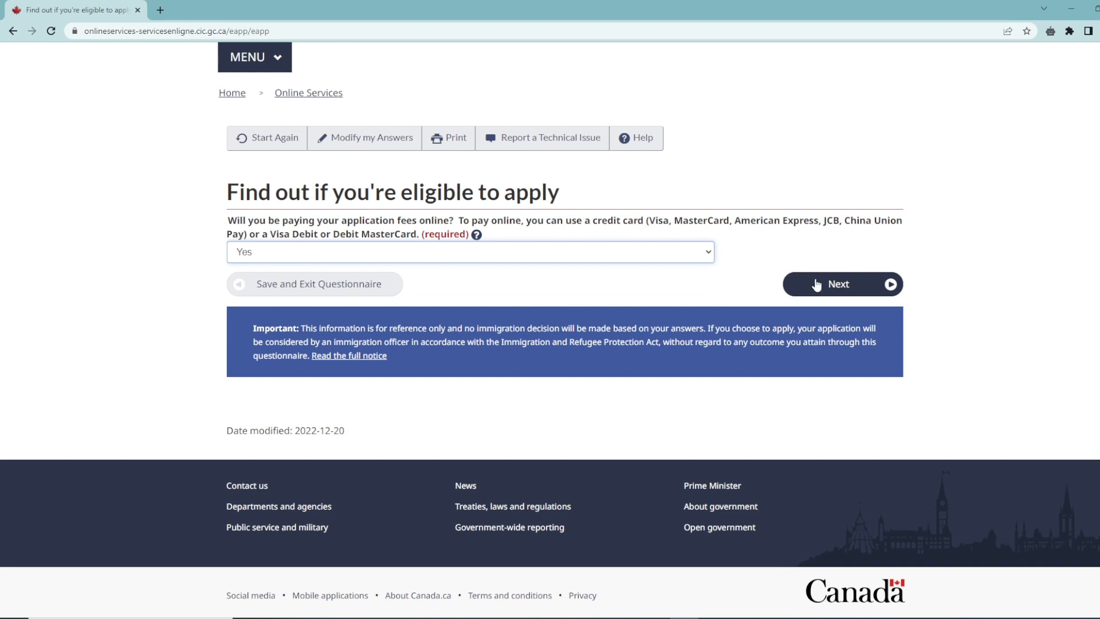
{"action": "left_click", "coordinate": [816, 285]}
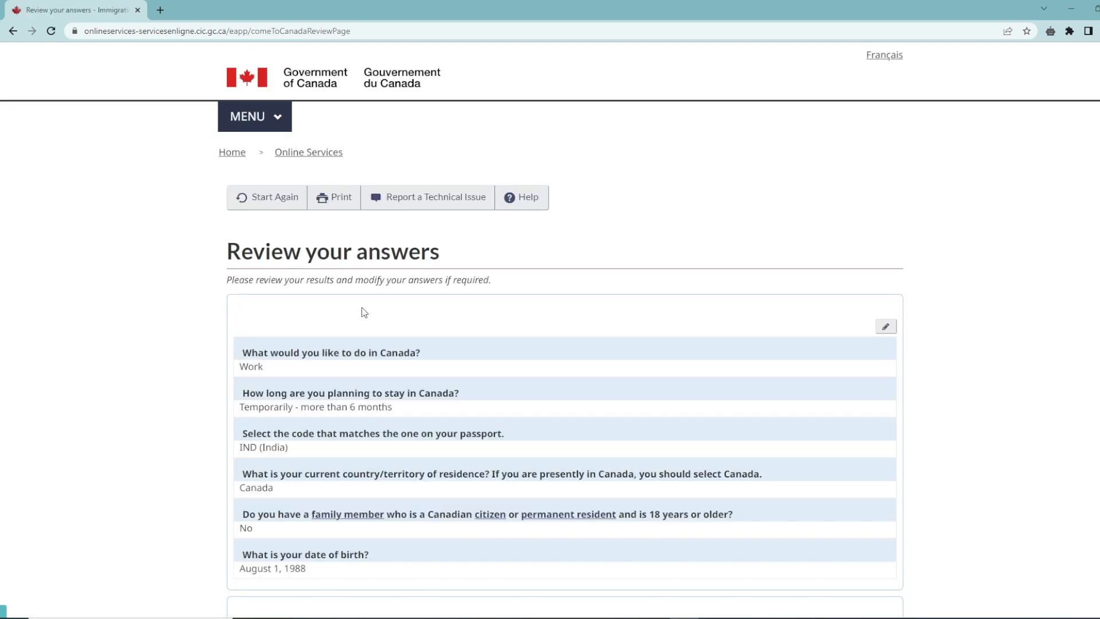
- Review all the questionnaire answers through to the end and continue to the instructions for submitting the application
{"action": "scroll", "coordinate": [418, 321], "scroll_direction": "down", "scroll_amount": 3}
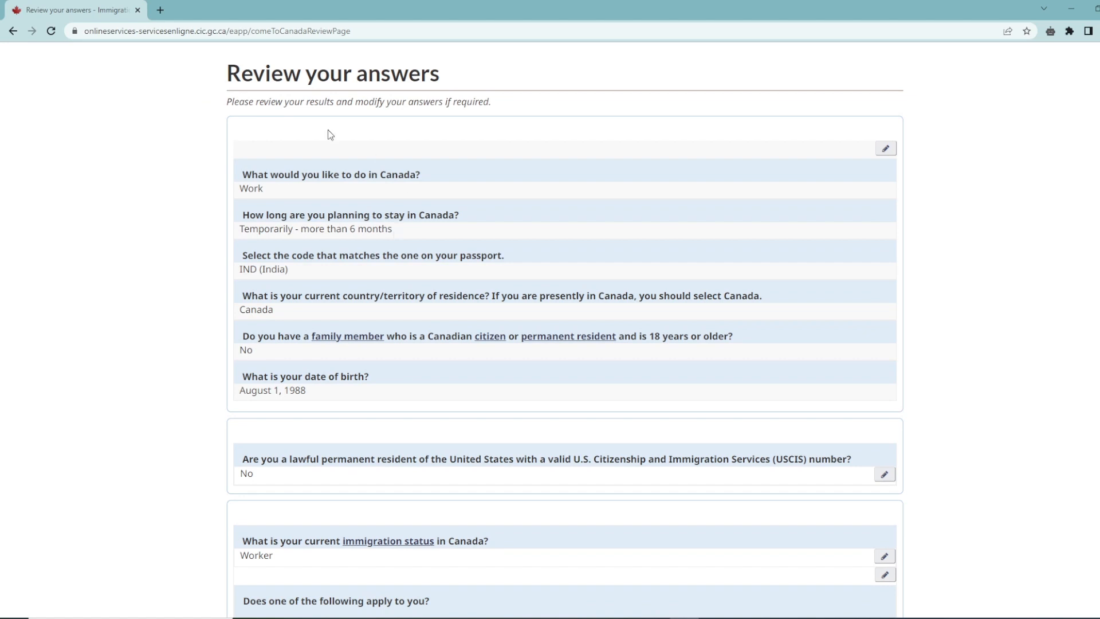
{"action": "left_click_drag", "start_coordinate": [454, 72], "coordinate": [329, 73]}
{"action": "scroll", "coordinate": [475, 228], "scroll_direction": "down", "scroll_amount": 3}
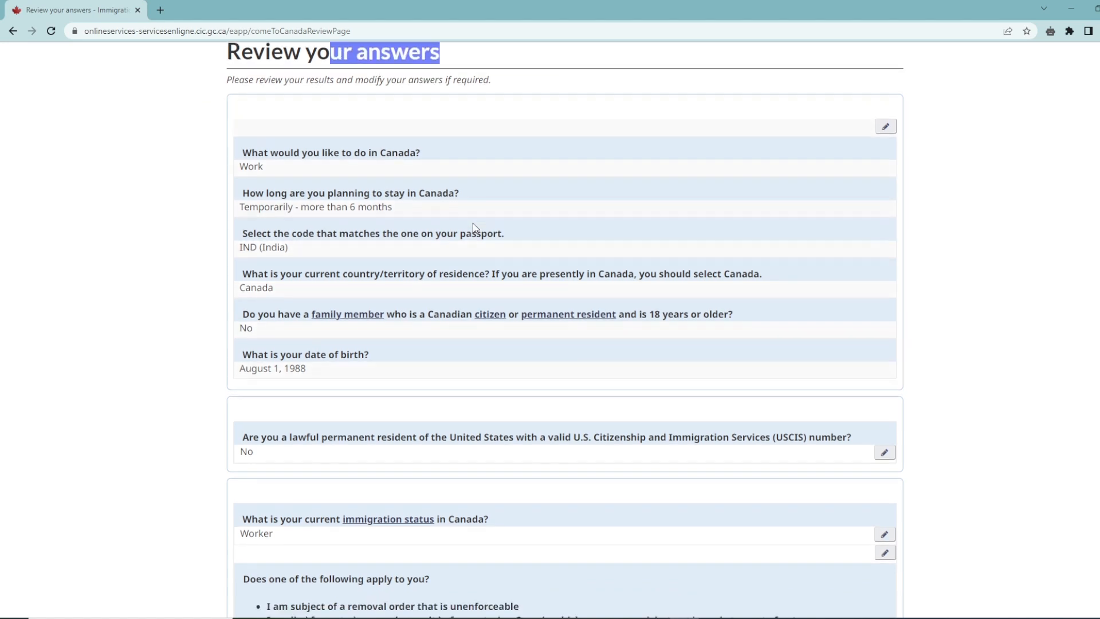
{"action": "scroll", "coordinate": [475, 228], "scroll_direction": "down", "scroll_amount": 1}
{"action": "scroll", "coordinate": [455, 328], "scroll_direction": "down", "scroll_amount": 6}
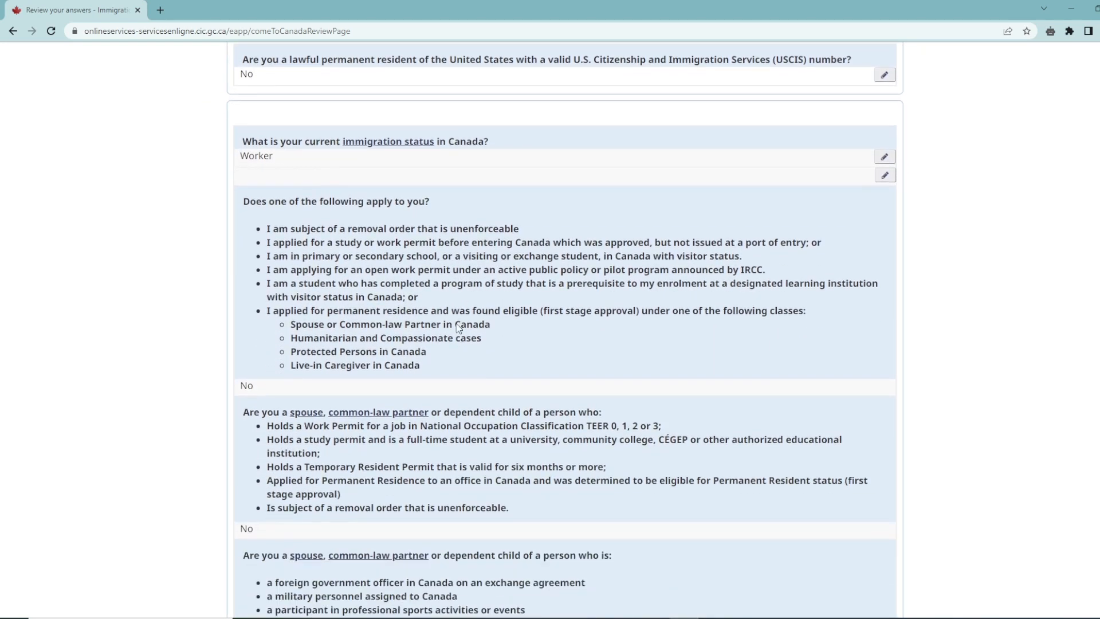
{"action": "scroll", "coordinate": [413, 379], "scroll_direction": "up", "scroll_amount": 1}
{"action": "scroll", "coordinate": [444, 376], "scroll_direction": "down", "scroll_amount": 4}
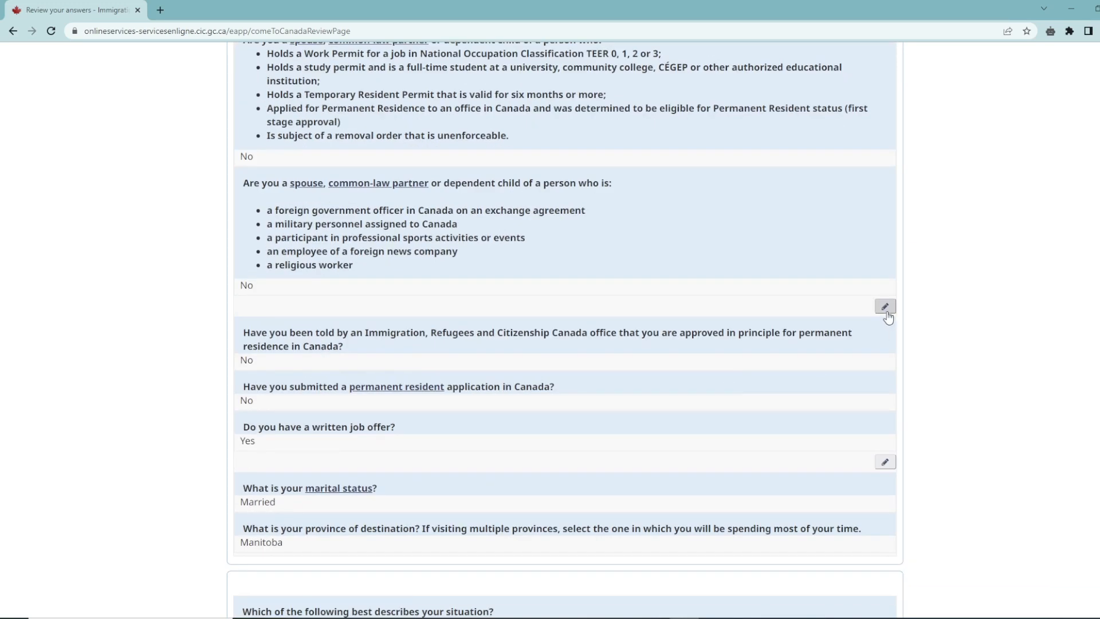
{"action": "scroll", "coordinate": [639, 327], "scroll_direction": "down", "scroll_amount": 5}
{"action": "scroll", "coordinate": [640, 330], "scroll_direction": "down", "scroll_amount": 4}
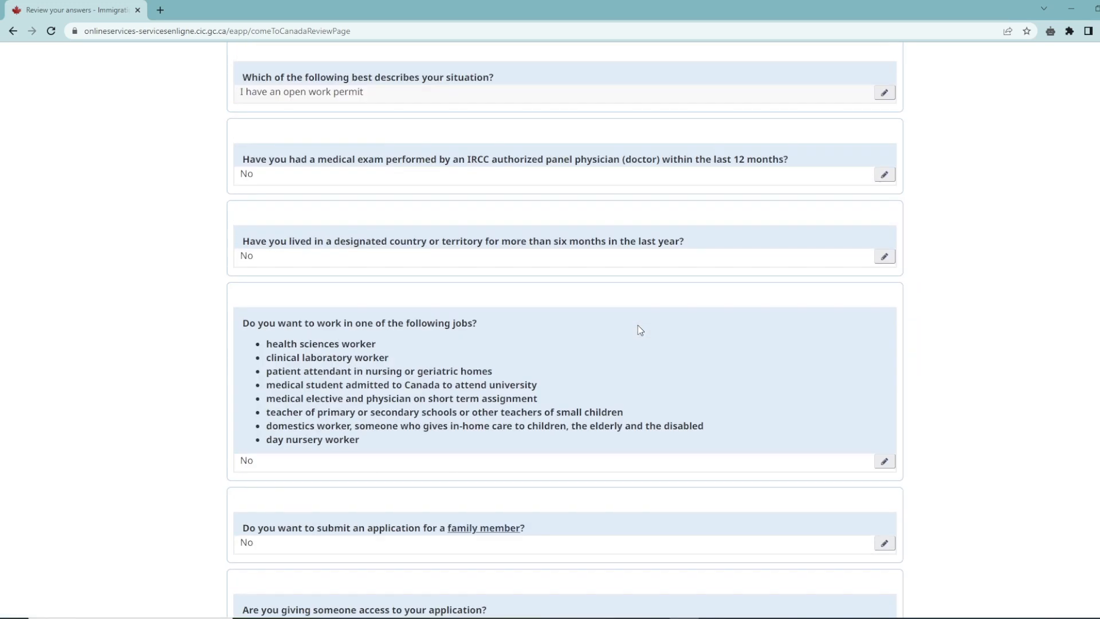
{"action": "scroll", "coordinate": [640, 330], "scroll_direction": "down", "scroll_amount": 10}
{"action": "left_click", "coordinate": [857, 283]}
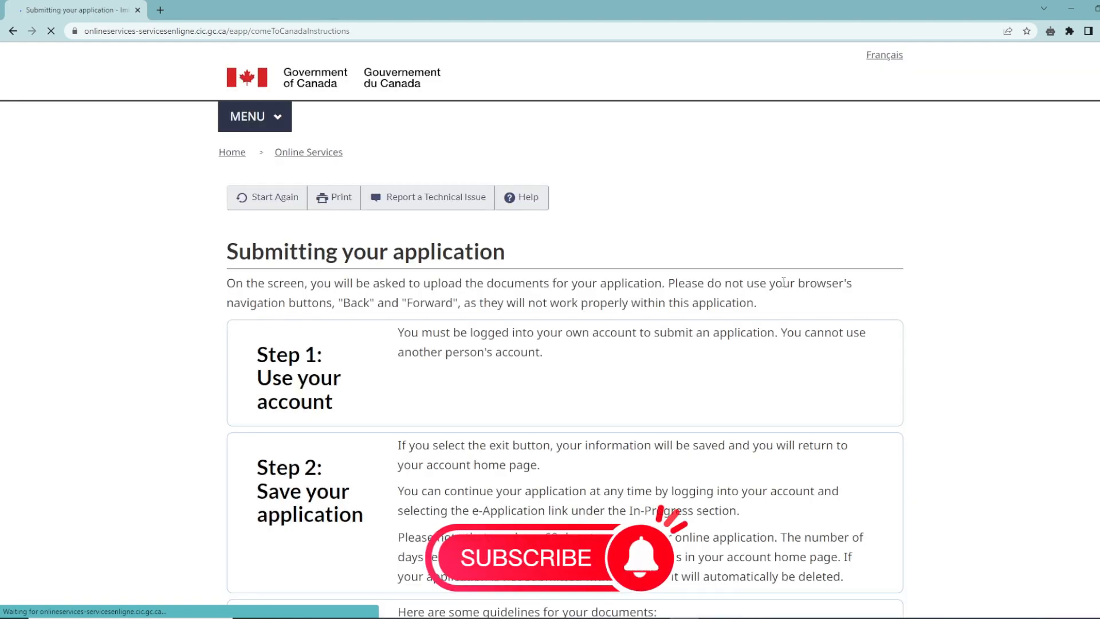
- Read the four submission steps, including the document upload guidelines and fee payment, and continue to the document checklist
{"action": "scroll", "coordinate": [406, 312], "scroll_direction": "down", "scroll_amount": 4}
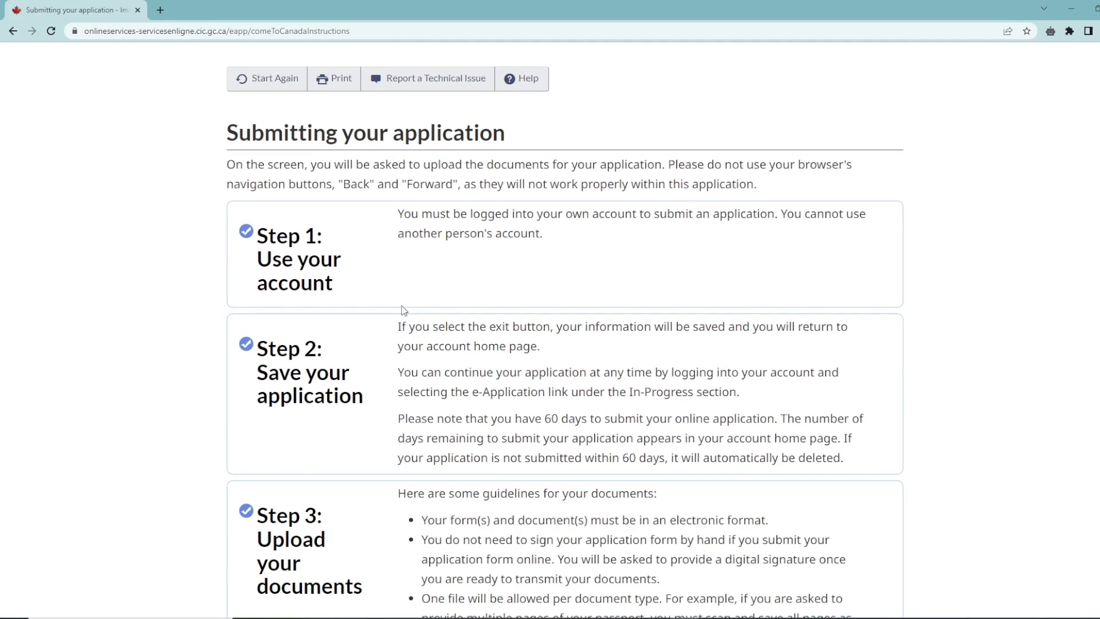
{"action": "scroll", "coordinate": [403, 309], "scroll_direction": "down", "scroll_amount": 2}
{"action": "scroll", "coordinate": [404, 308], "scroll_direction": "up", "scroll_amount": 6}
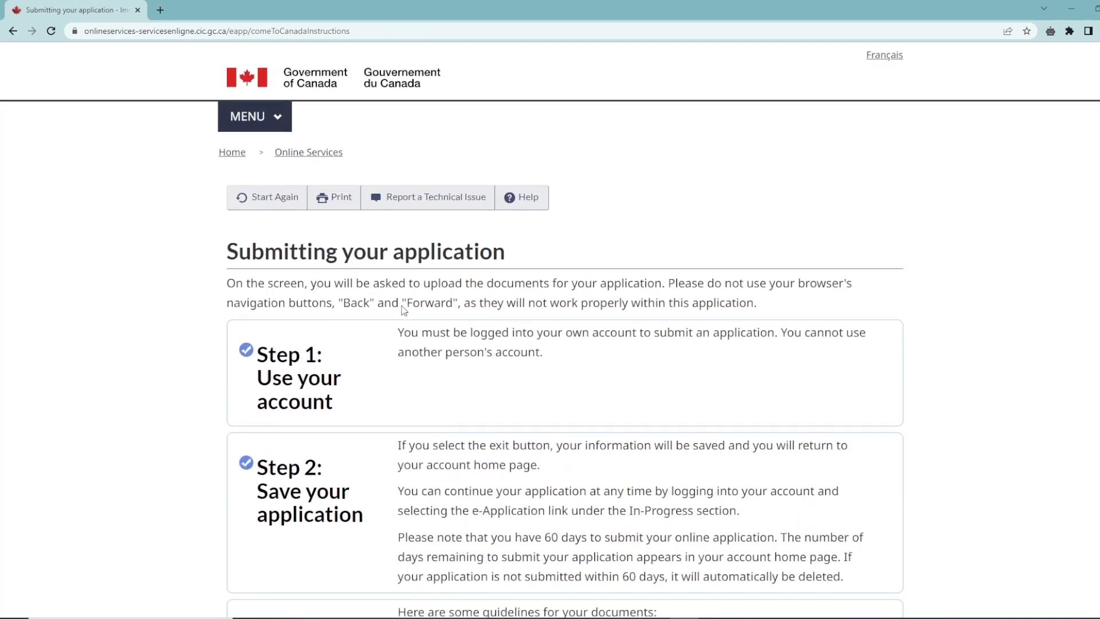
{"action": "scroll", "coordinate": [378, 296], "scroll_direction": "down", "scroll_amount": 8}
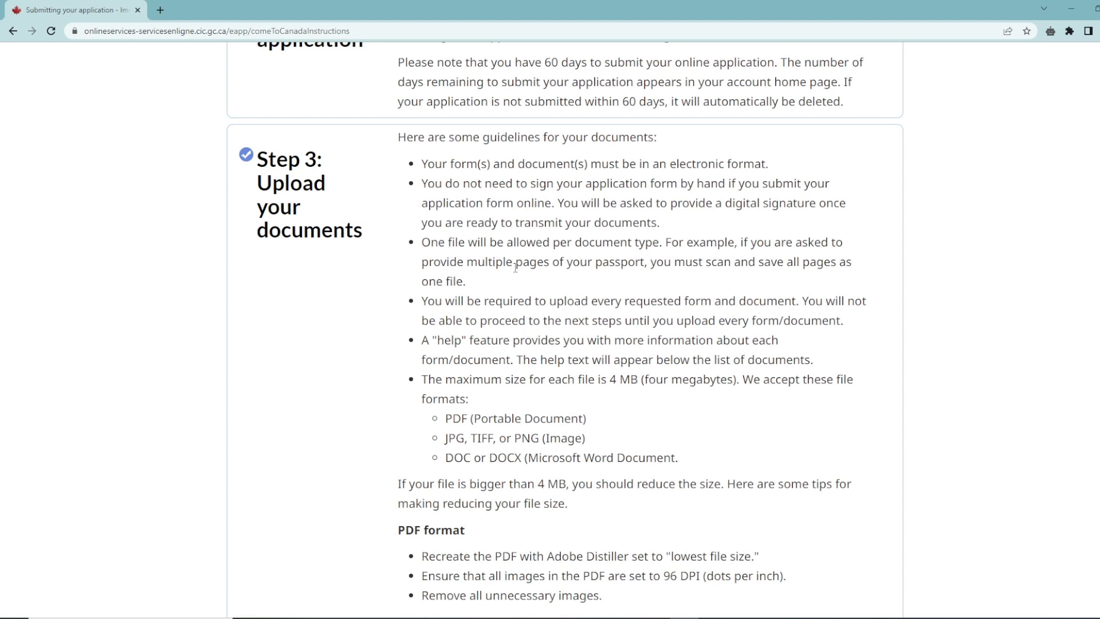
{"action": "scroll", "coordinate": [590, 286], "scroll_direction": "down", "scroll_amount": 2}
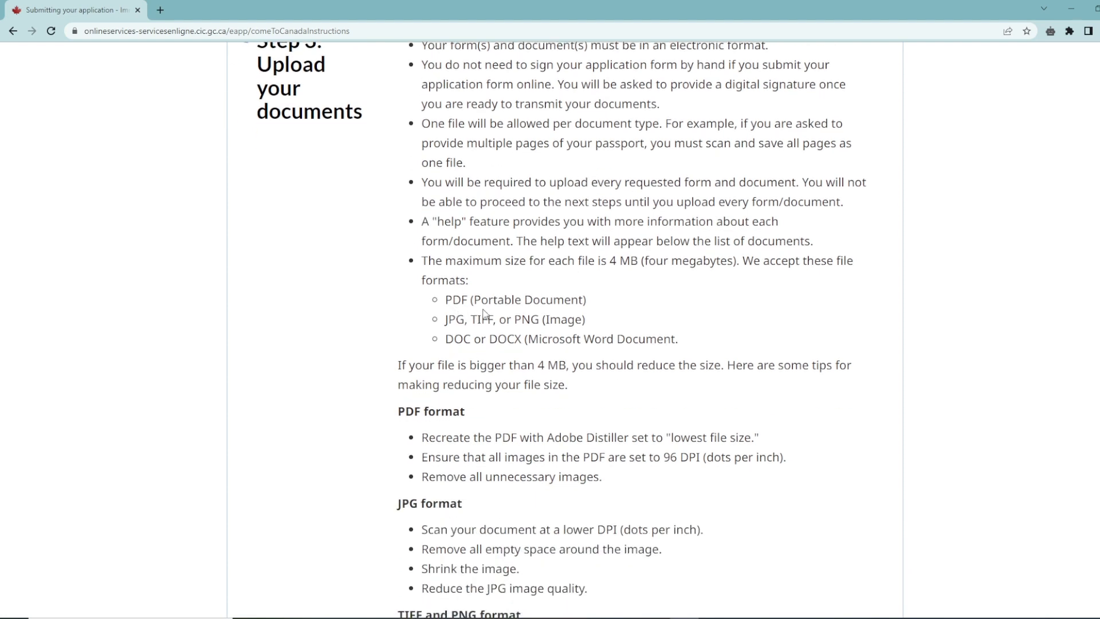
{"action": "scroll", "coordinate": [483, 313], "scroll_direction": "down", "scroll_amount": 5}
{"action": "scroll", "coordinate": [483, 312], "scroll_direction": "down", "scroll_amount": 3}
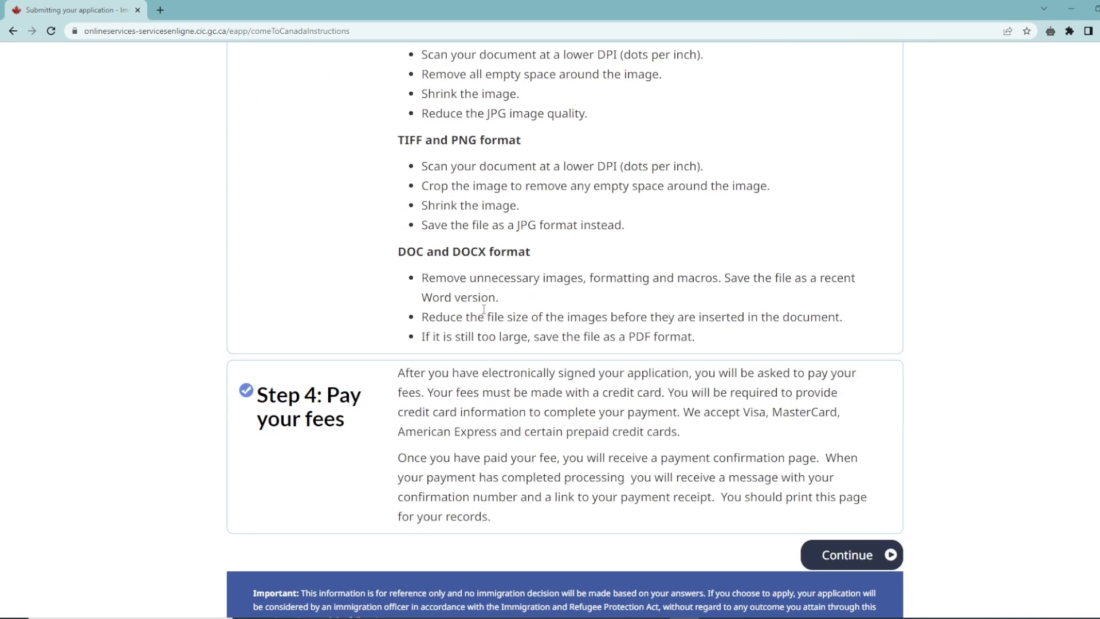
{"action": "scroll", "coordinate": [484, 310], "scroll_direction": "down", "scroll_amount": 1}
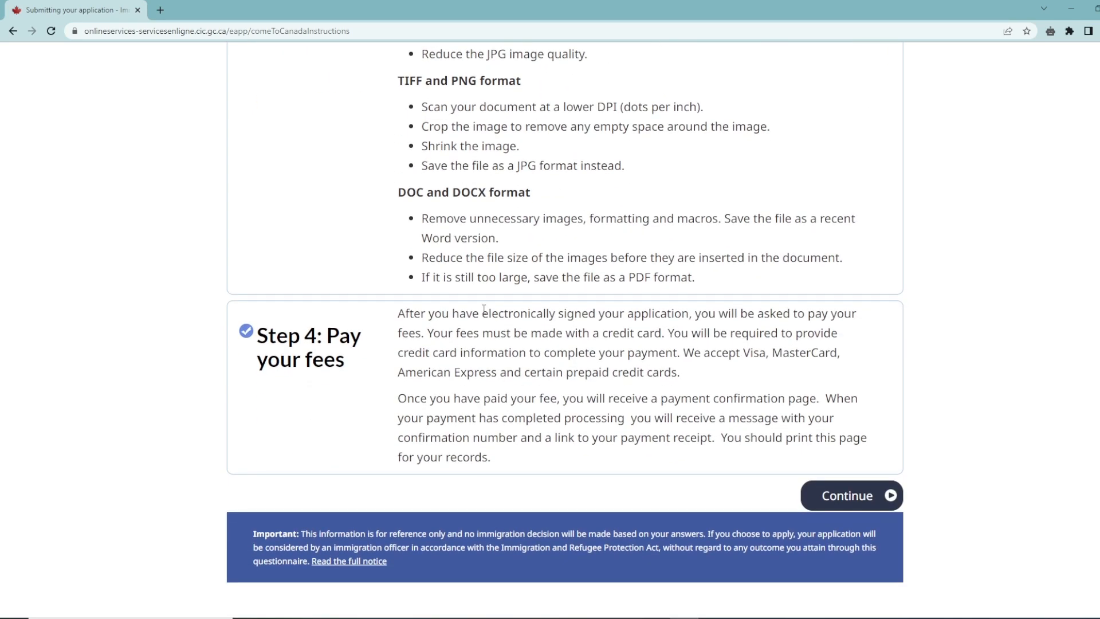
{"action": "left_click", "coordinate": [839, 499]}
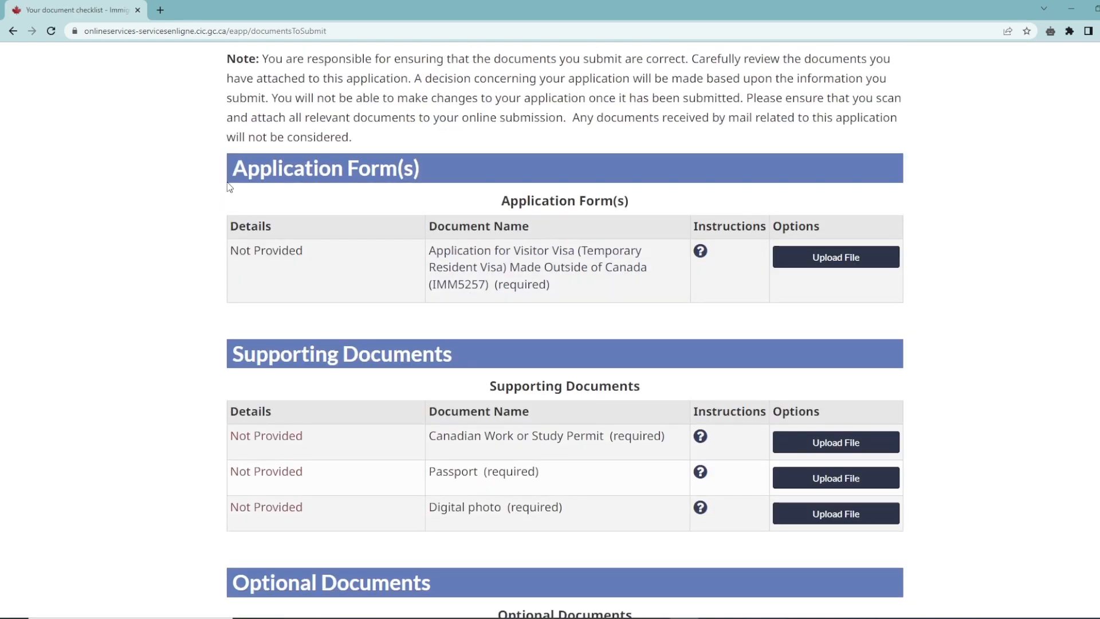
- Look over the checklist's application form, supporting documents, optional documents and fees
{"action": "scroll", "coordinate": [485, 299], "scroll_direction": "down", "scroll_amount": 5}
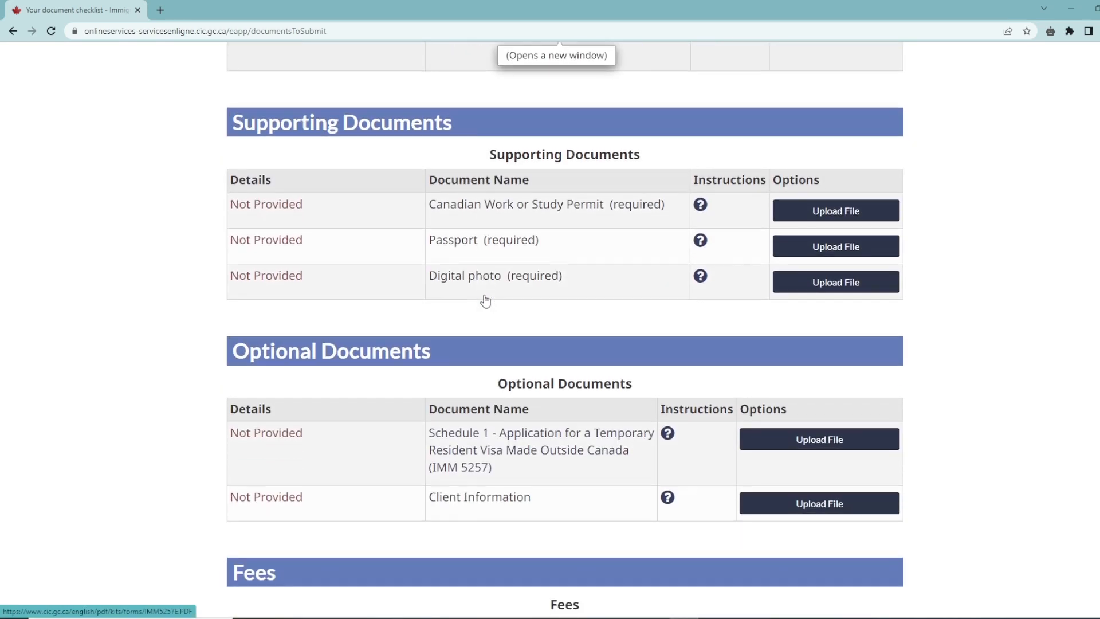
{"action": "scroll", "coordinate": [495, 331], "scroll_direction": "down", "scroll_amount": 2}
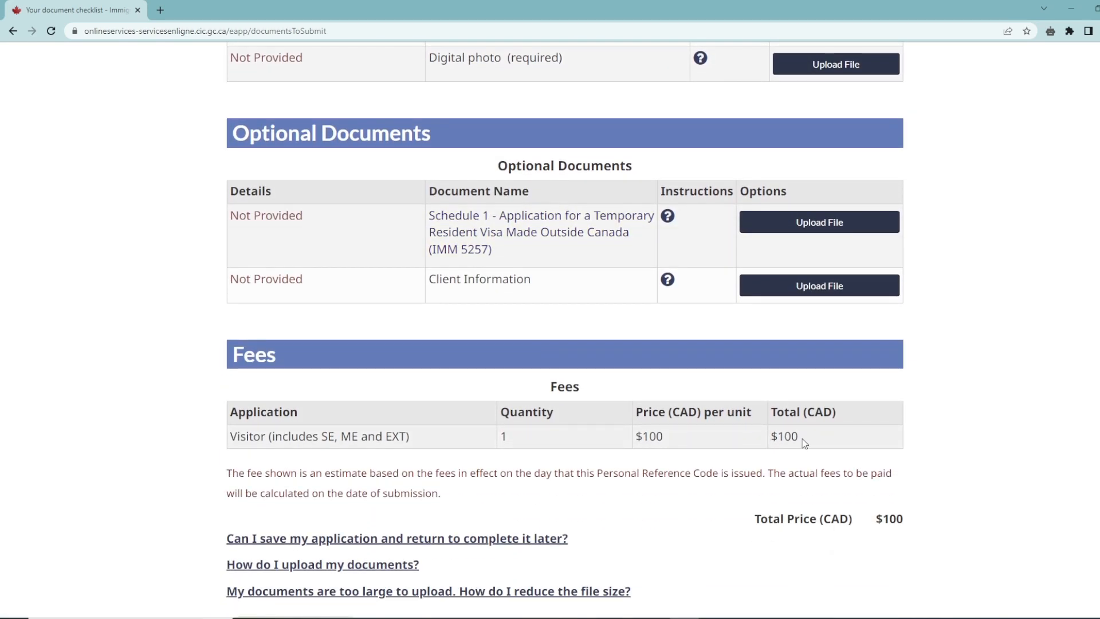
{"action": "left_click_drag", "start_coordinate": [804, 443], "coordinate": [771, 436]}
{"action": "scroll", "coordinate": [473, 360], "scroll_direction": "up", "scroll_amount": 5}
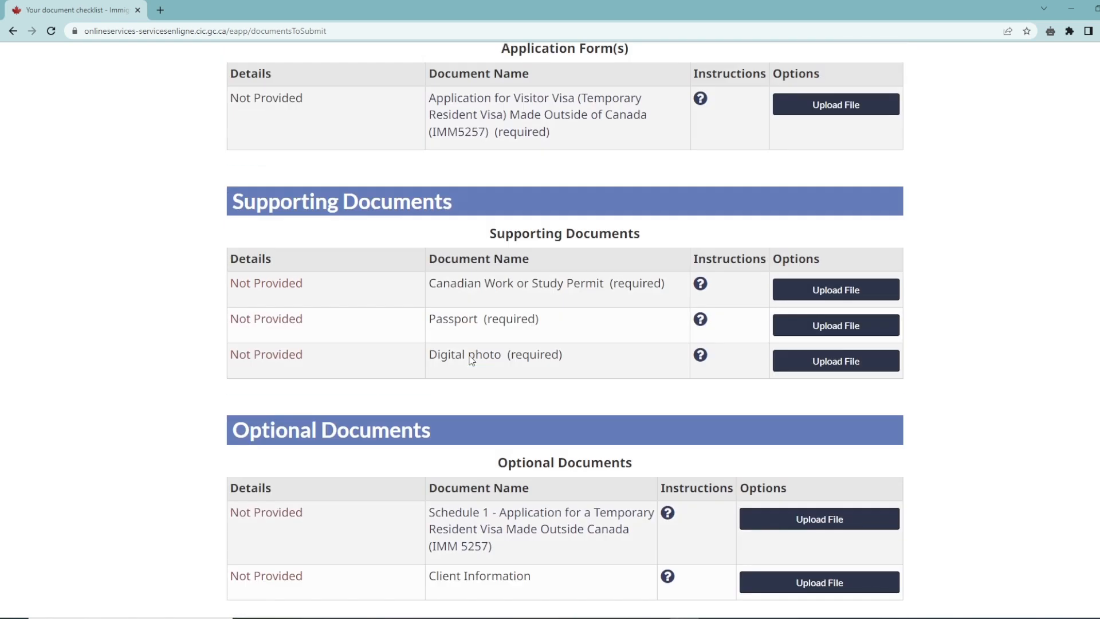
{"action": "scroll", "coordinate": [289, 250], "scroll_direction": "up", "scroll_amount": 2}
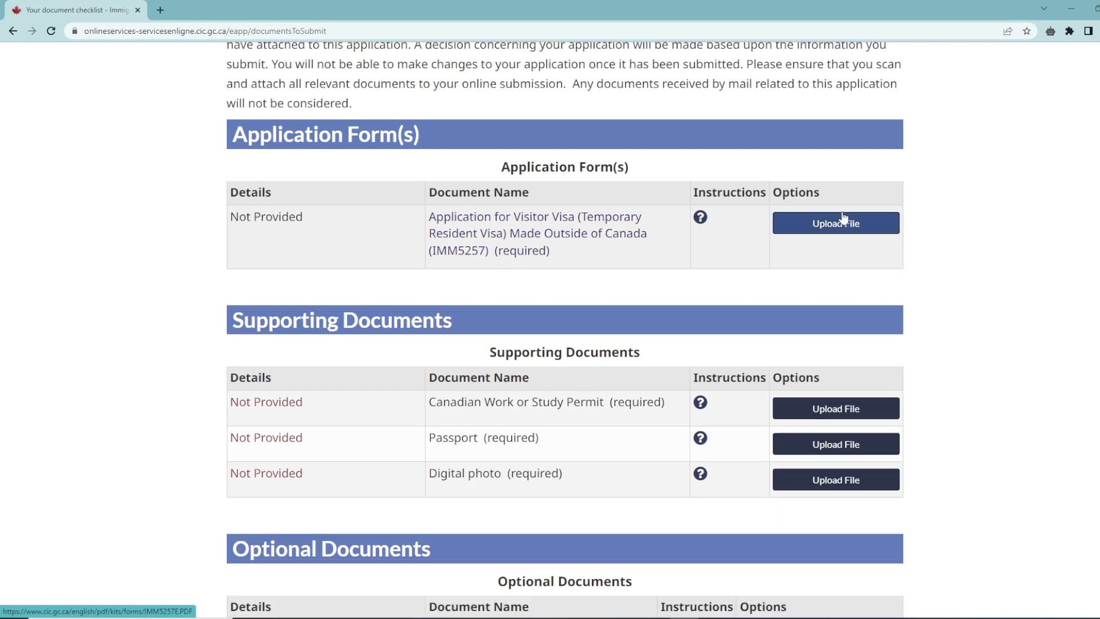
- Examine the required work or study permit, passport and digital photo entries, plus the optional documents
{"action": "scroll", "coordinate": [629, 218], "scroll_direction": "down", "scroll_amount": 1}
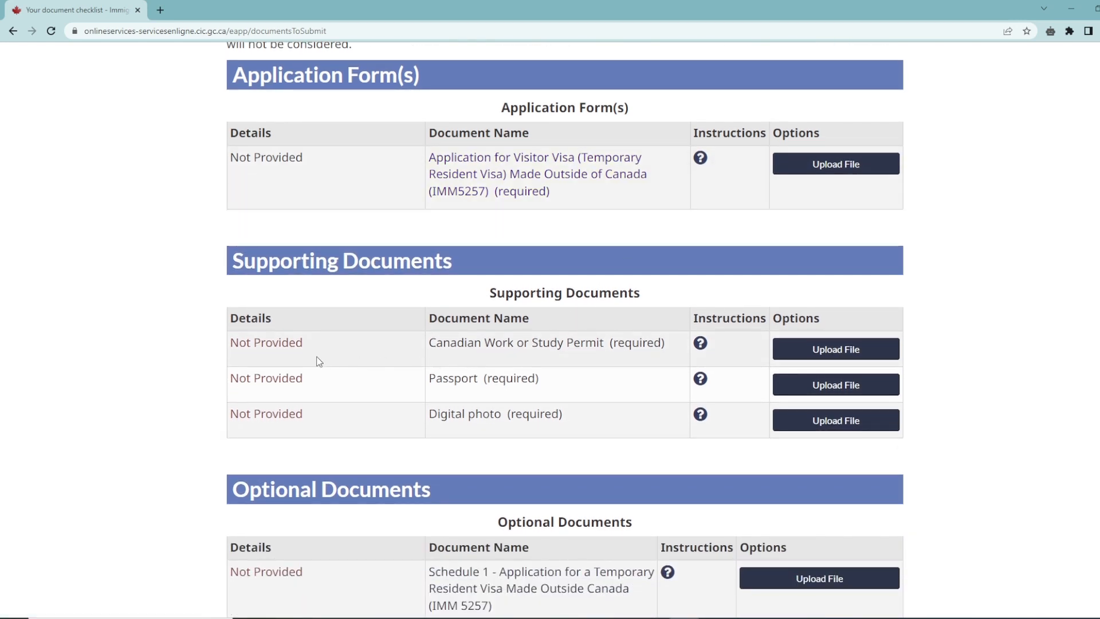
{"action": "left_click_drag", "start_coordinate": [515, 346], "coordinate": [425, 350]}
{"action": "left_click_drag", "start_coordinate": [611, 342], "coordinate": [538, 343]}
{"action": "scroll", "coordinate": [678, 325], "scroll_direction": "down", "scroll_amount": 1}
{"action": "scroll", "coordinate": [677, 324], "scroll_direction": "down", "scroll_amount": 2}
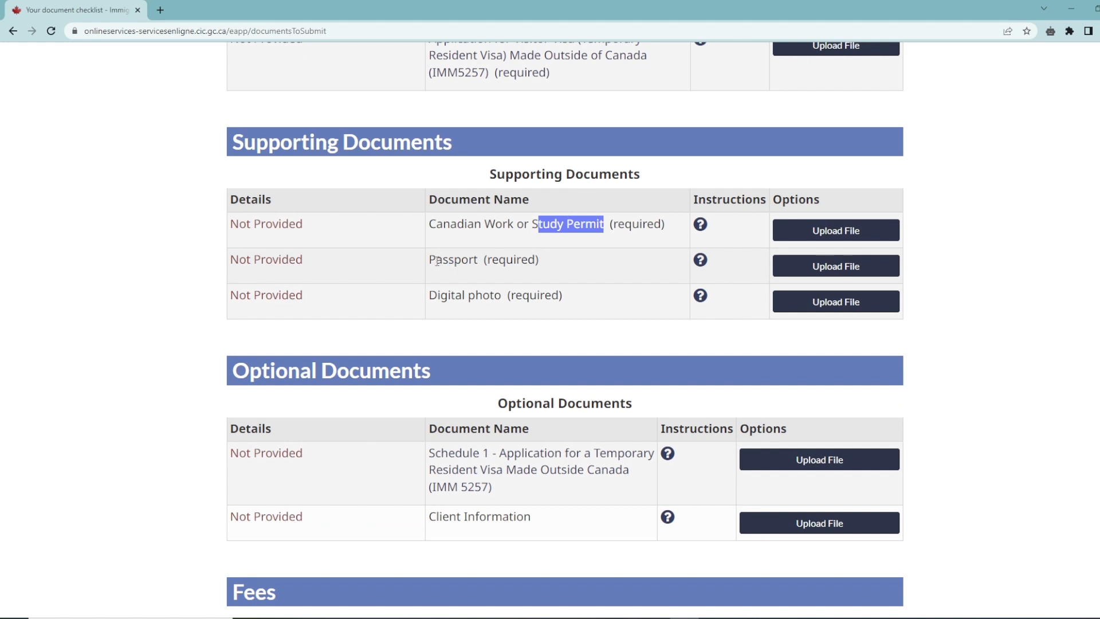
{"action": "left_click_drag", "start_coordinate": [438, 261], "coordinate": [537, 262]}
{"action": "left_click_drag", "start_coordinate": [566, 306], "coordinate": [436, 304]}
{"action": "scroll", "coordinate": [674, 297], "scroll_direction": "down", "scroll_amount": 3}
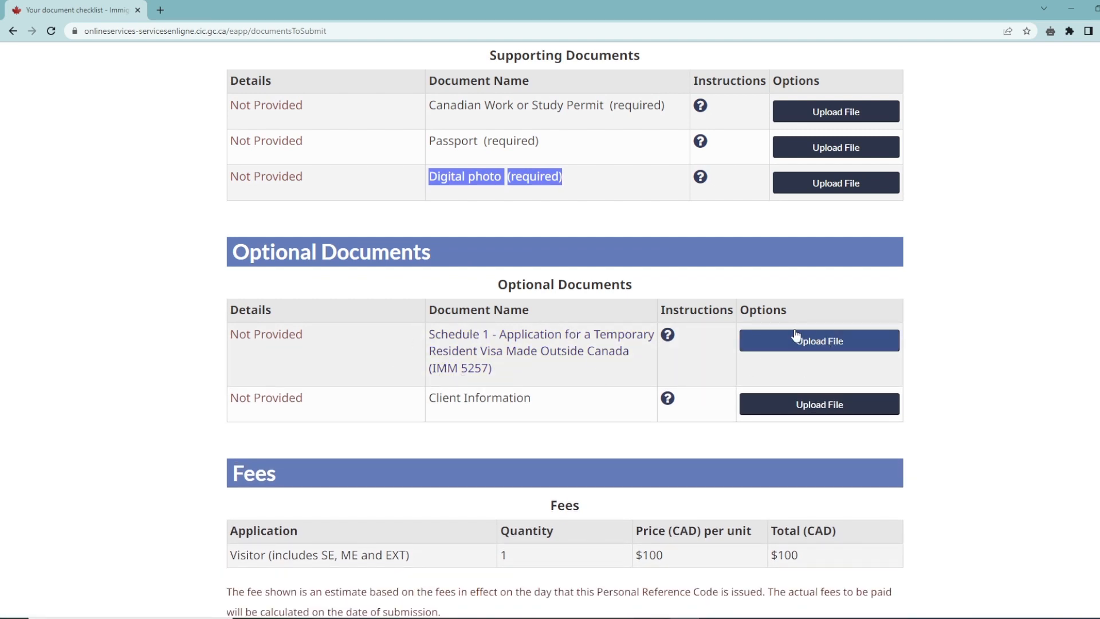
- Open the IMM5257 visitor visa application form from the checklist in Adobe Acrobat and view its UCI field
{"action": "scroll", "coordinate": [597, 390], "scroll_direction": "up", "scroll_amount": 6}
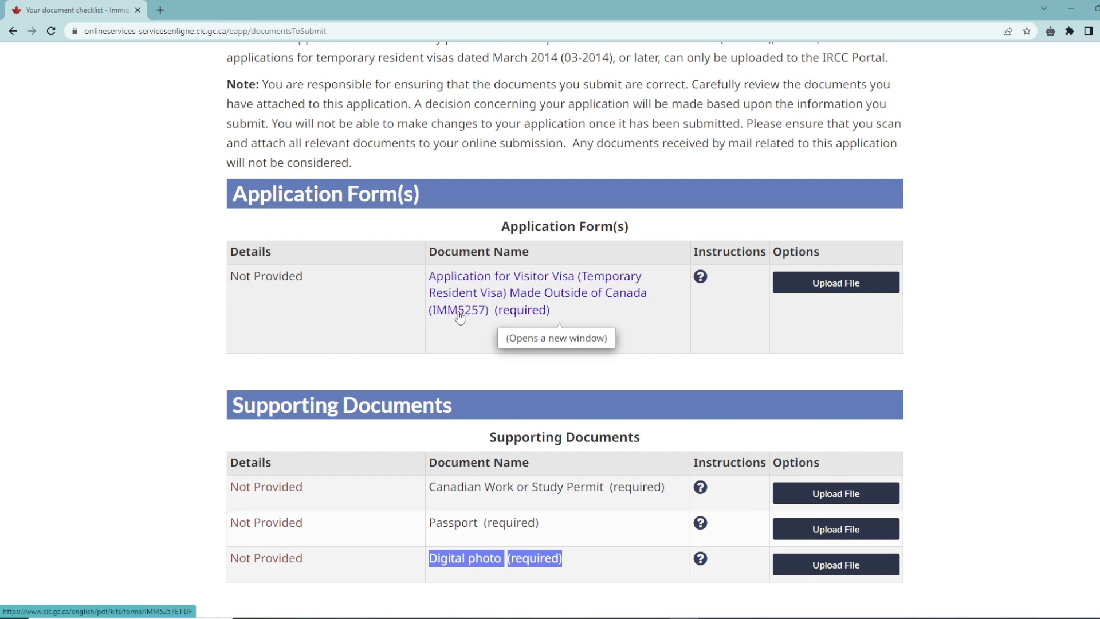
{"action": "right_click", "coordinate": [498, 299]}
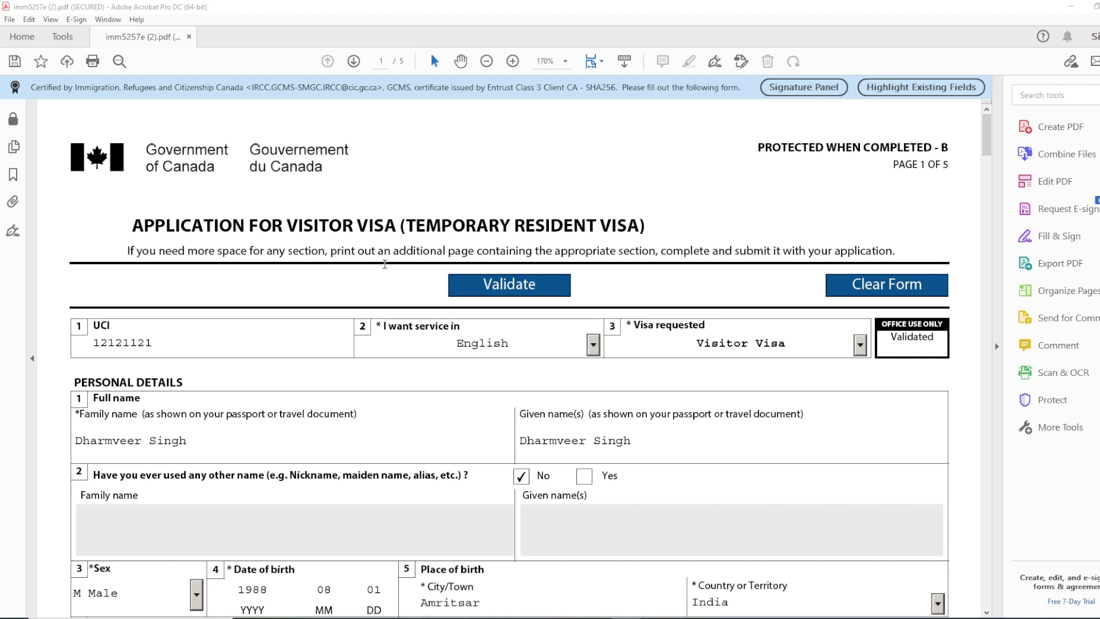
{"action": "scroll", "coordinate": [297, 264], "scroll_direction": "down", "scroll_amount": 1}
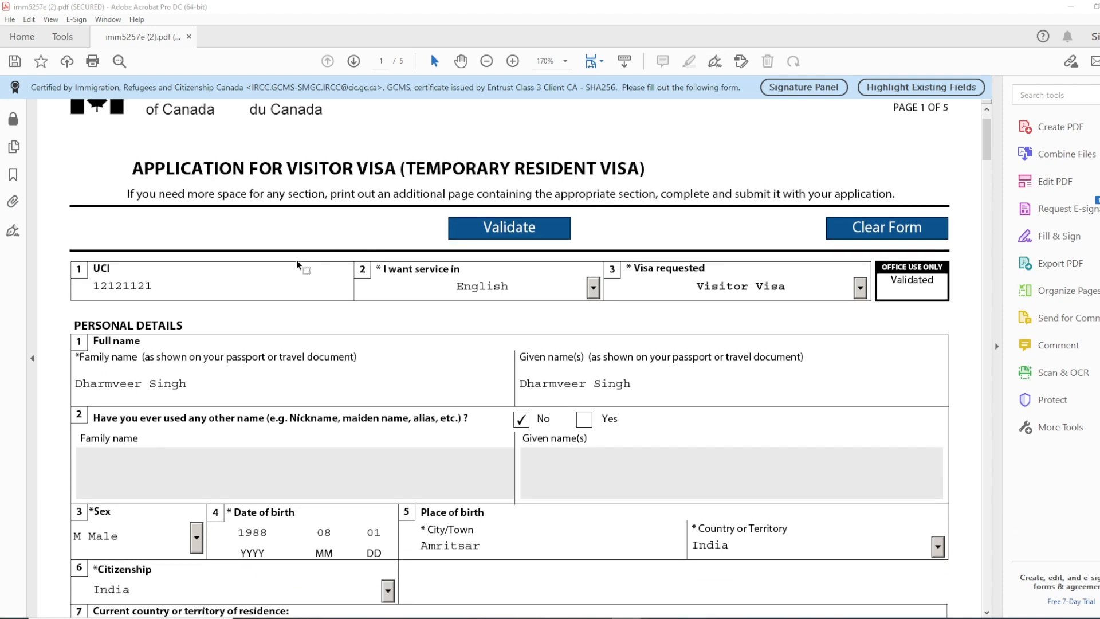
{"action": "scroll", "coordinate": [307, 261], "scroll_direction": "up", "scroll_amount": 1}
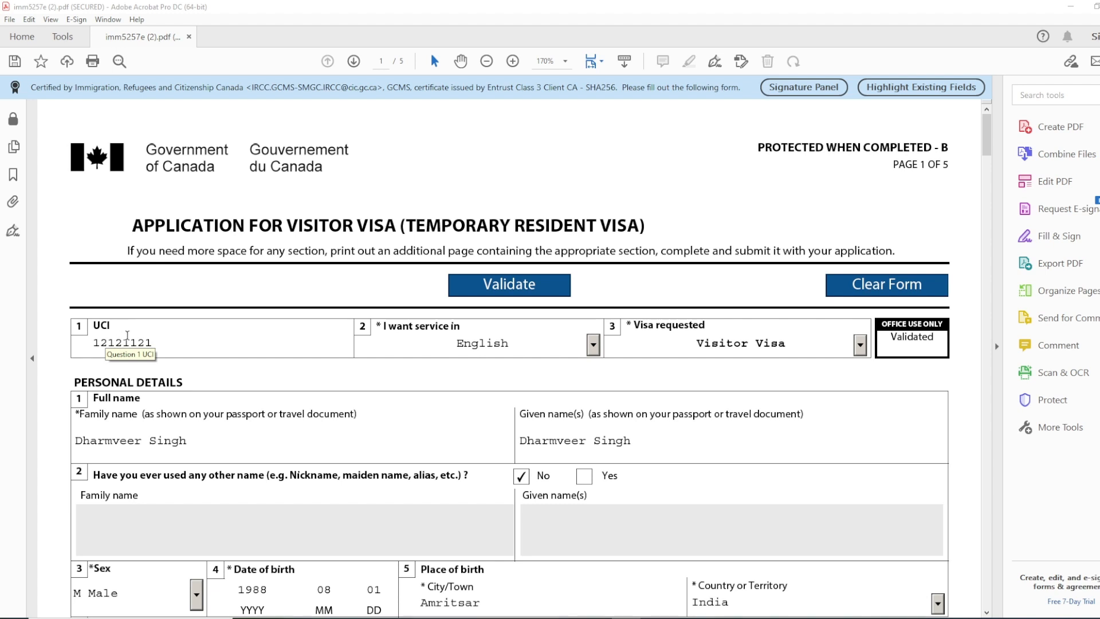
- Choose English as the service language and check the type of visa requested
{"action": "left_click", "coordinate": [593, 345]}
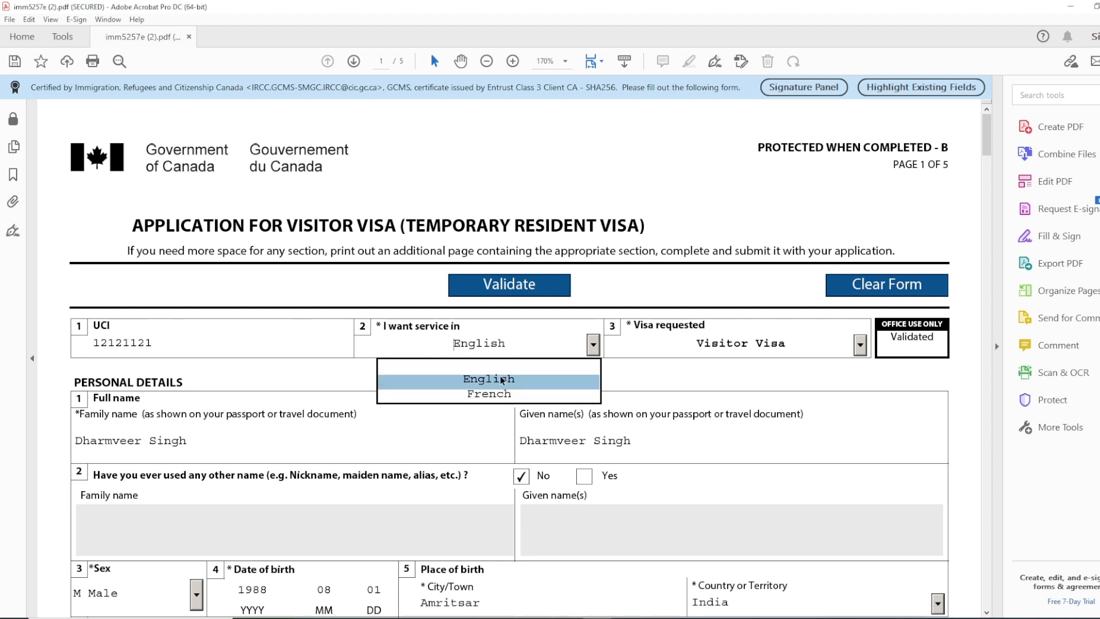
{"action": "left_click", "coordinate": [485, 381]}
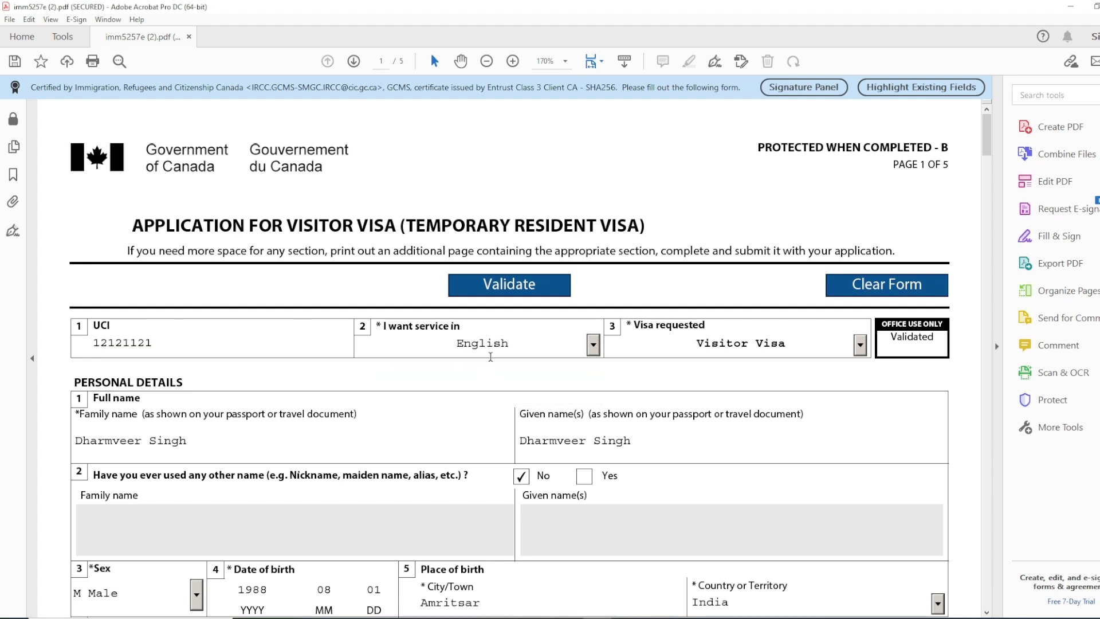
{"action": "scroll", "coordinate": [513, 352], "scroll_direction": "down", "scroll_amount": 1}
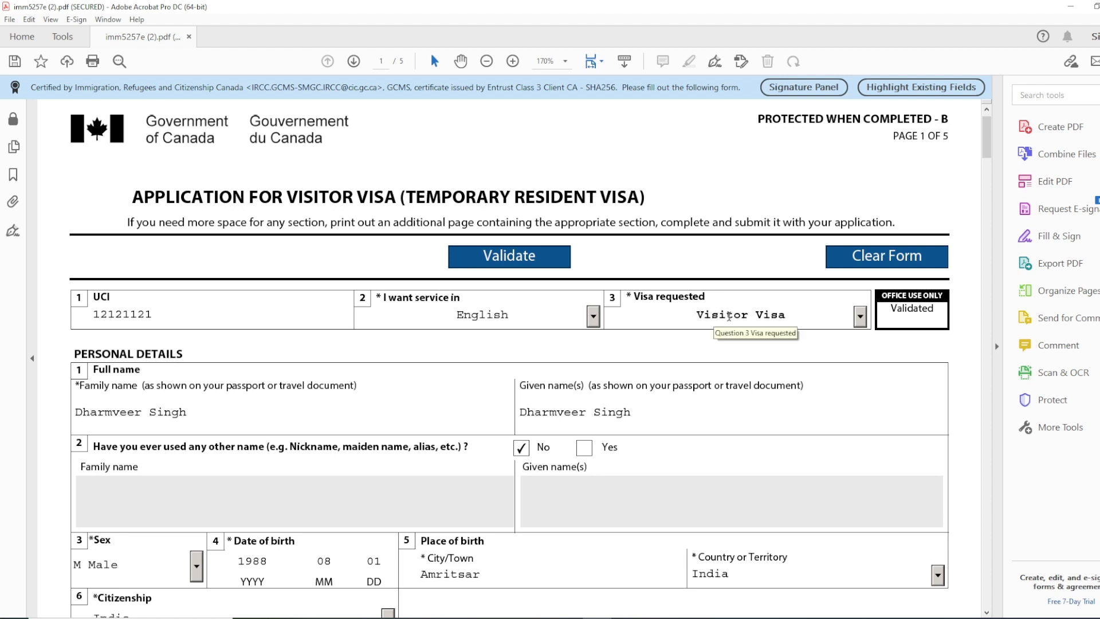
- Check the personal details and choose Worker as the status for the current country of residence
{"action": "scroll", "coordinate": [714, 316], "scroll_direction": "down", "scroll_amount": 3}
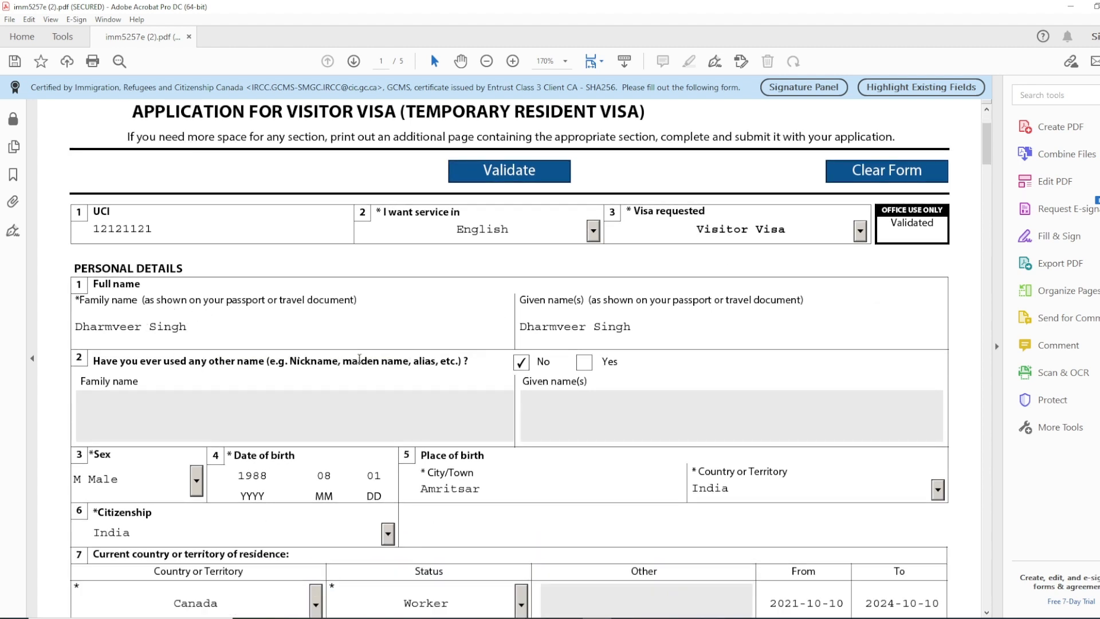
{"action": "scroll", "coordinate": [774, 401], "scroll_direction": "down", "scroll_amount": 4}
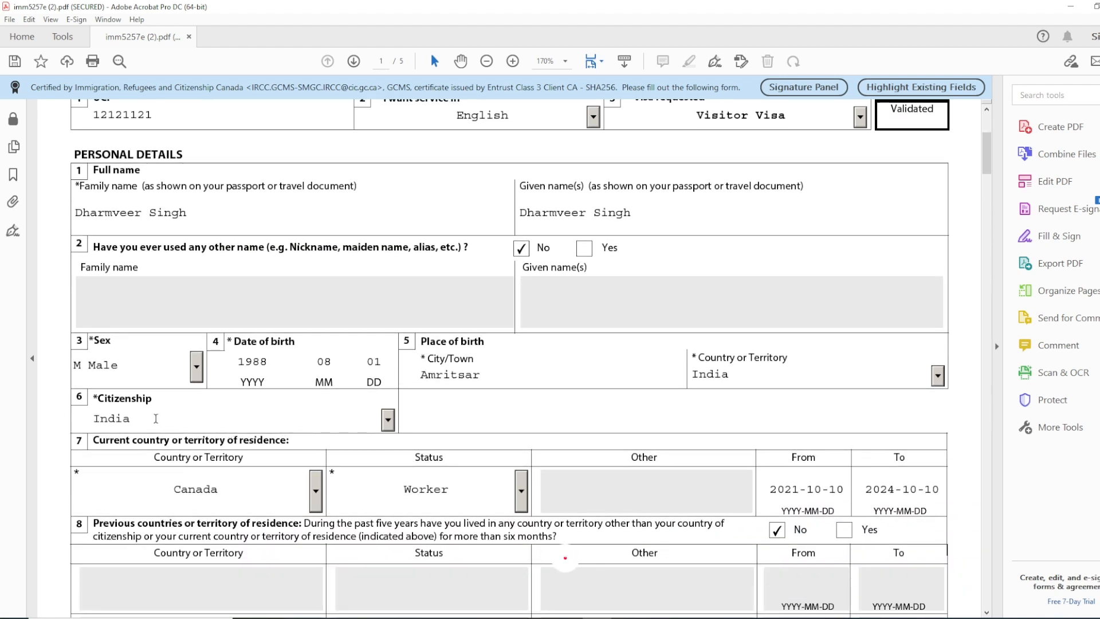
{"action": "scroll", "coordinate": [349, 419], "scroll_direction": "down", "scroll_amount": 2}
{"action": "scroll", "coordinate": [349, 419], "scroll_direction": "down", "scroll_amount": 1}
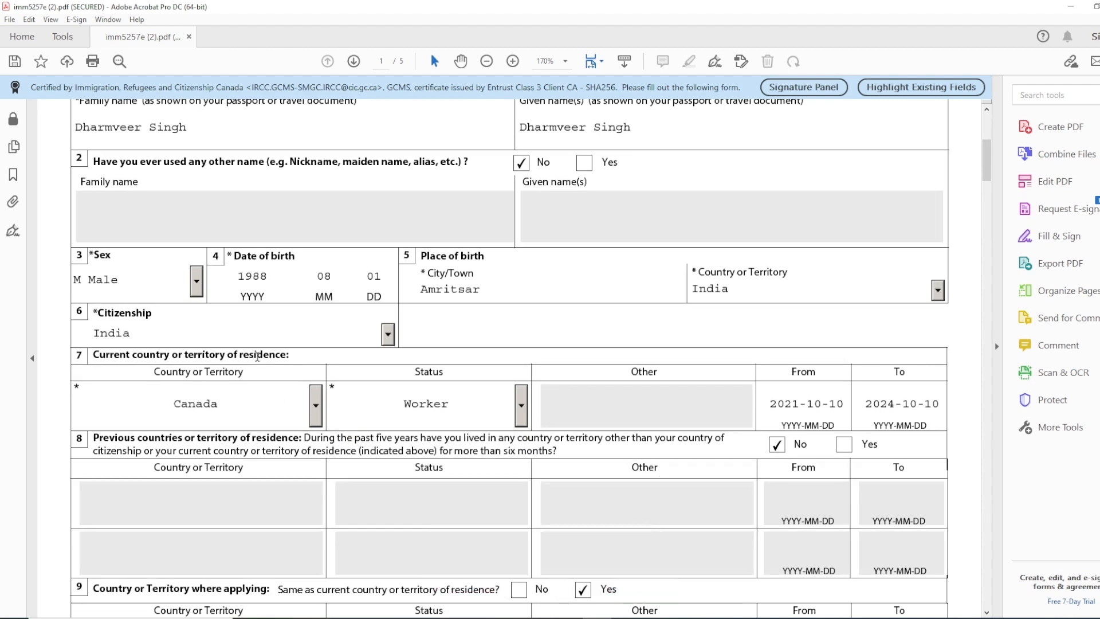
{"action": "left_click_drag", "start_coordinate": [304, 354], "coordinate": [166, 354]}
{"action": "left_click", "coordinate": [523, 401]}
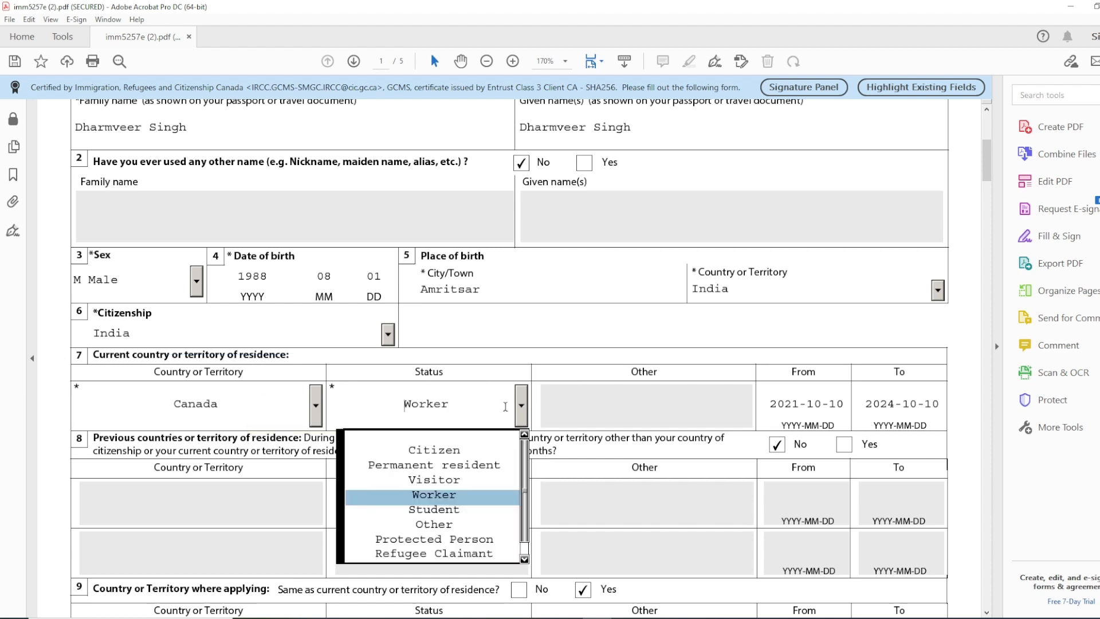
{"action": "left_click", "coordinate": [448, 499]}
{"action": "scroll", "coordinate": [760, 361], "scroll_direction": "down", "scroll_amount": 1}
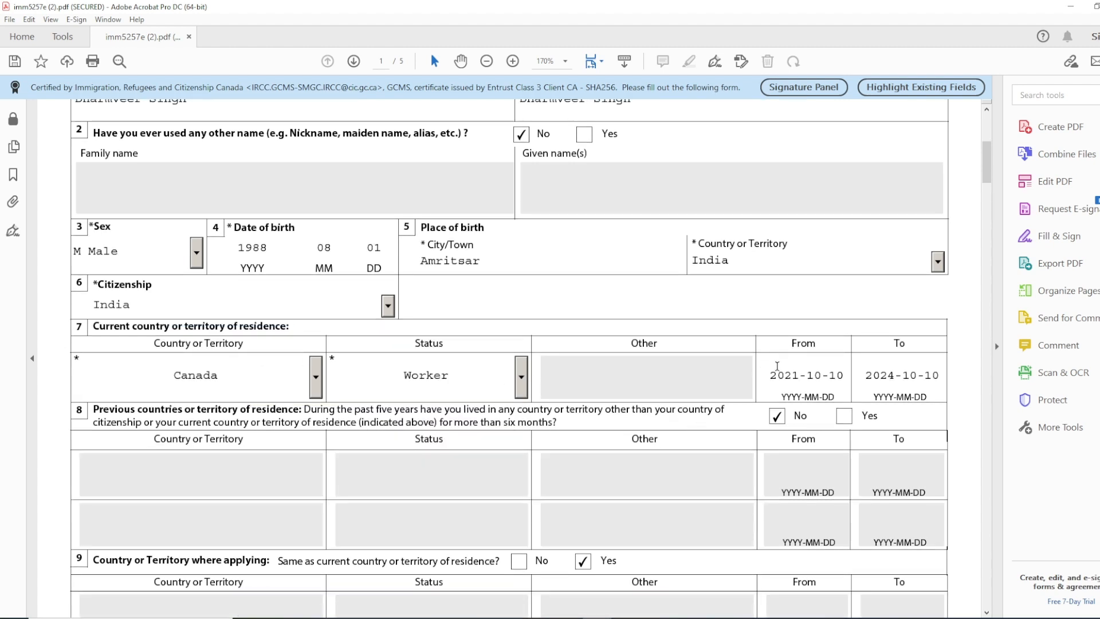
- Check the From and To dates of the current residence and the answer about previous countries of residence
{"action": "left_click_drag", "start_coordinate": [770, 375], "coordinate": [840, 375]}
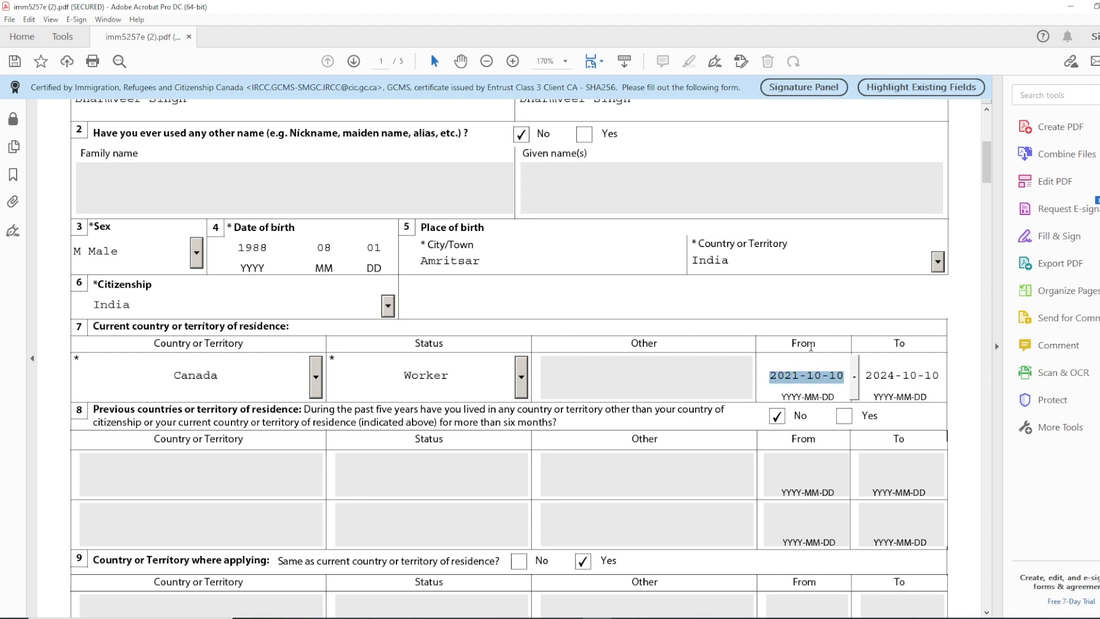
{"action": "left_click_drag", "start_coordinate": [866, 375], "coordinate": [888, 374]}
{"action": "left_click", "coordinate": [889, 374]}
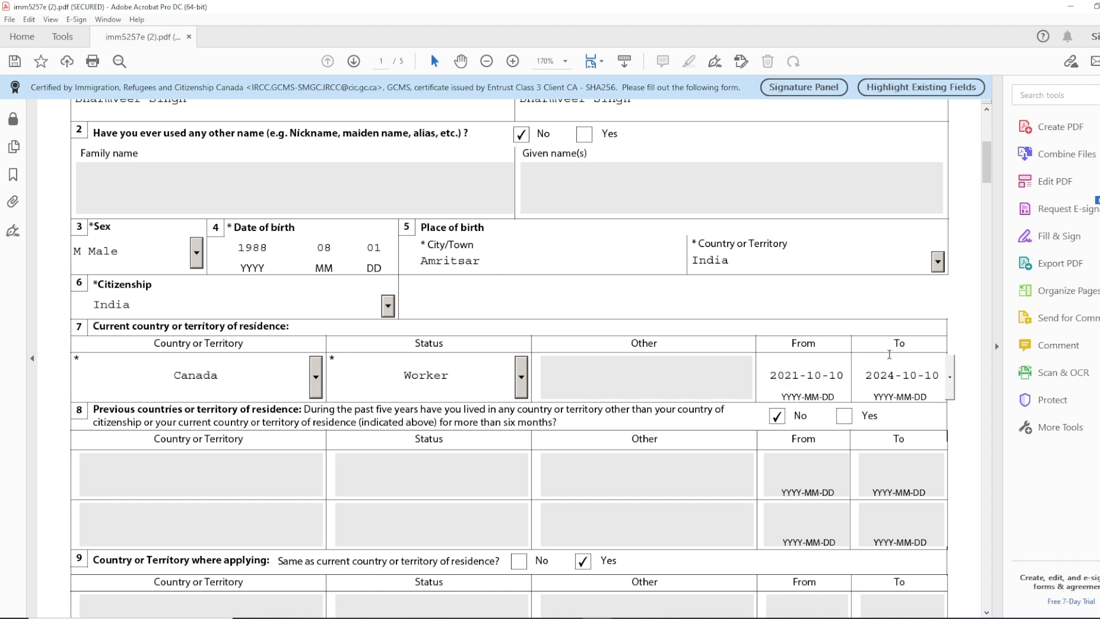
{"action": "scroll", "coordinate": [896, 359], "scroll_direction": "down", "scroll_amount": 3}
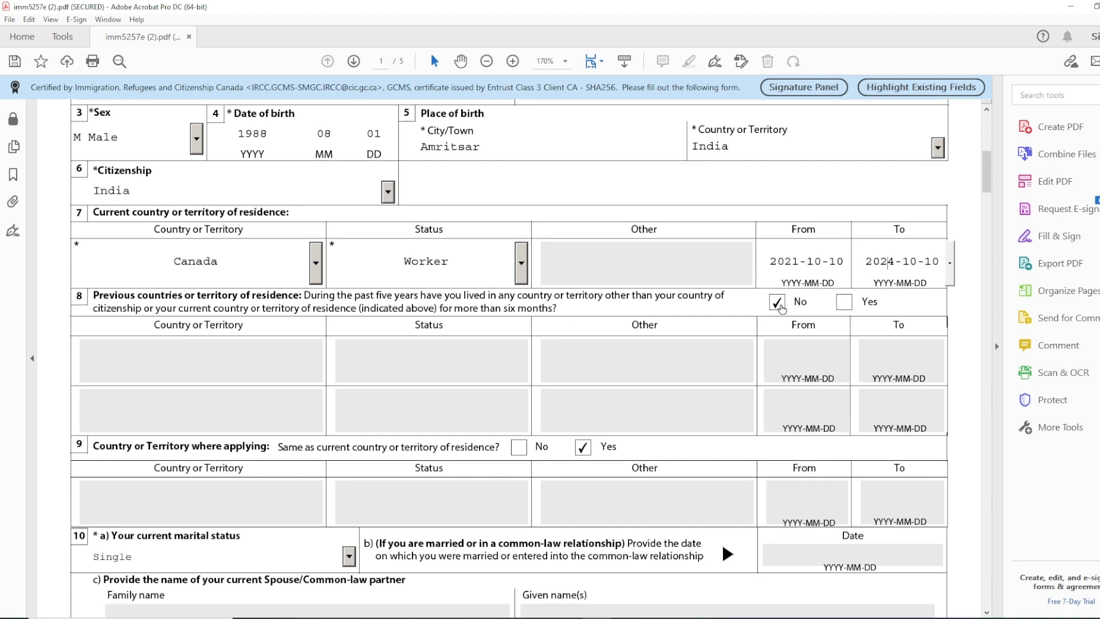
- Check the answer about the country or territory where applying, and choose Single as the current marital status
{"action": "scroll", "coordinate": [636, 334], "scroll_direction": "down", "scroll_amount": 3}
{"action": "left_click_drag", "start_coordinate": [94, 360], "coordinate": [499, 363]}
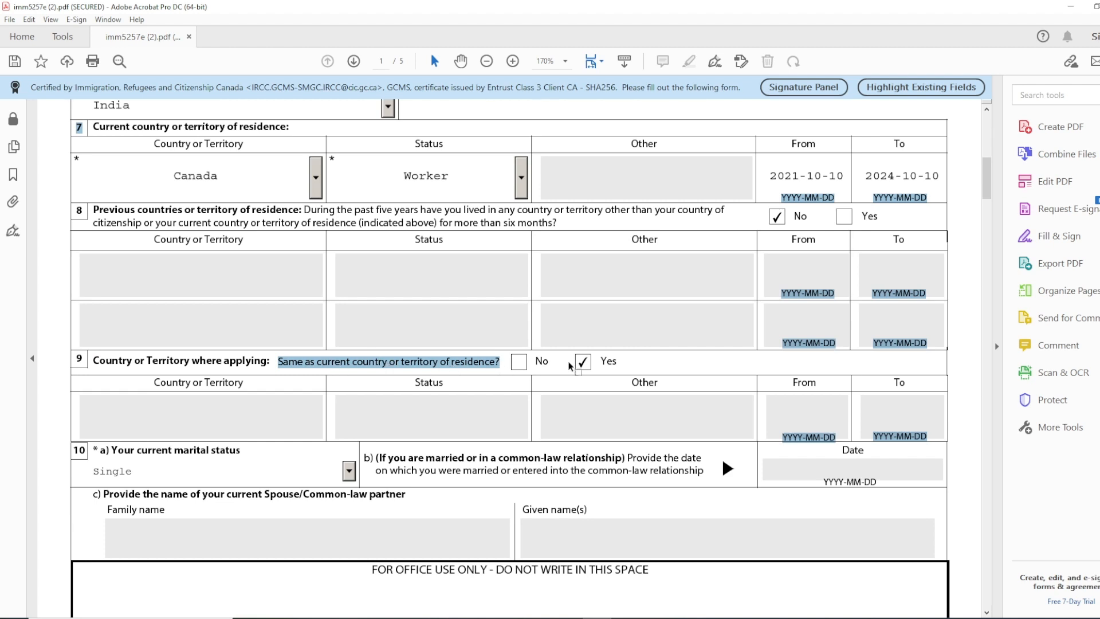
{"action": "scroll", "coordinate": [595, 324], "scroll_direction": "down", "scroll_amount": 3}
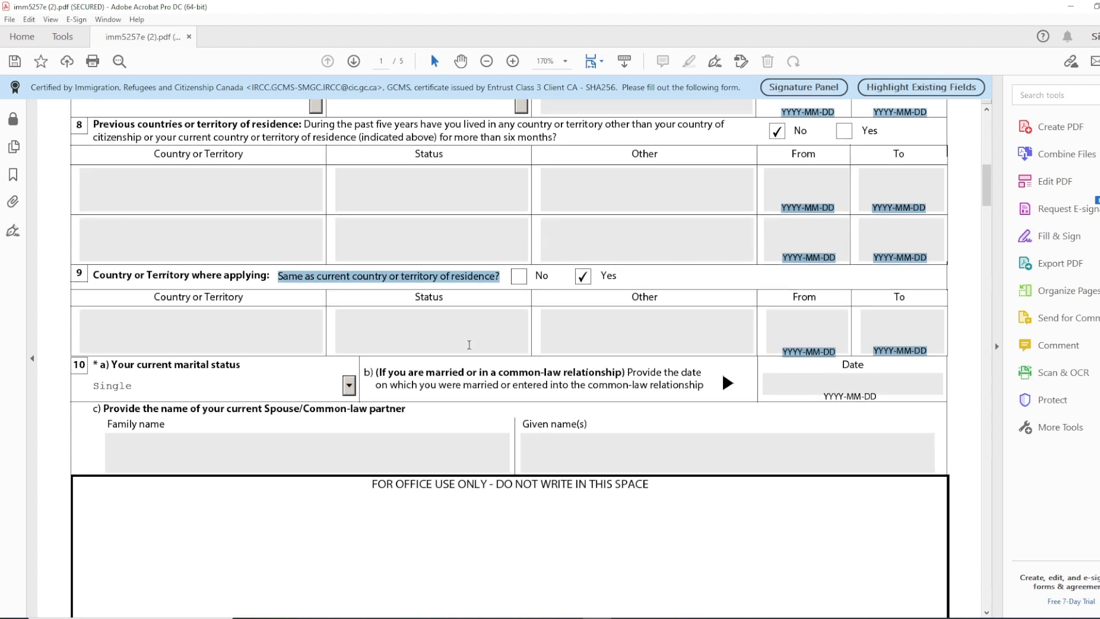
{"action": "scroll", "coordinate": [468, 344], "scroll_direction": "down", "scroll_amount": 3}
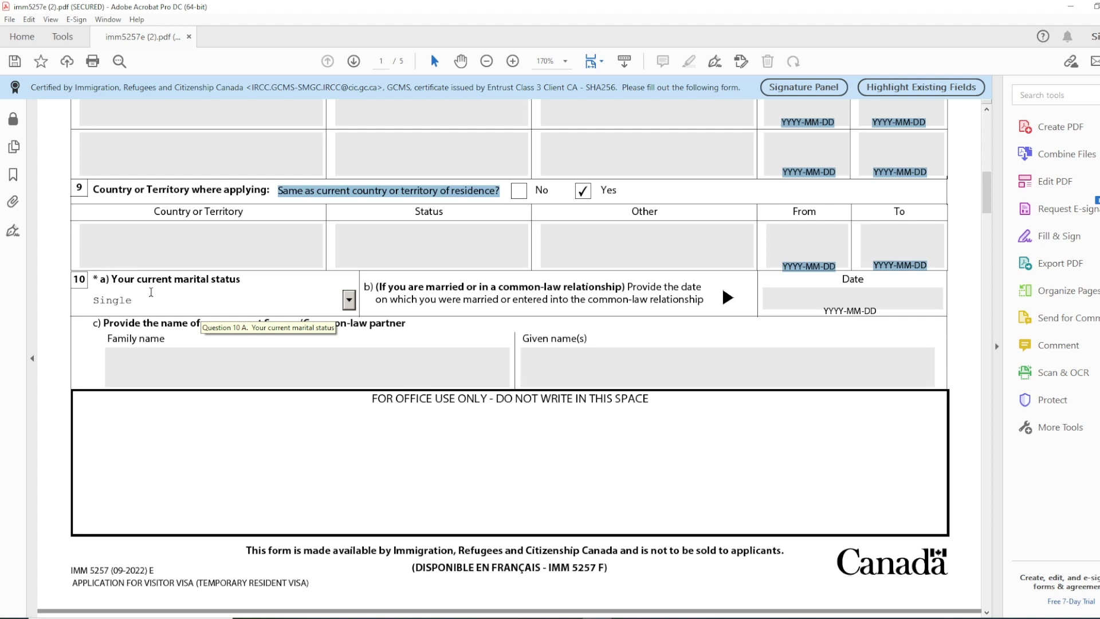
{"action": "left_click", "coordinate": [349, 299]}
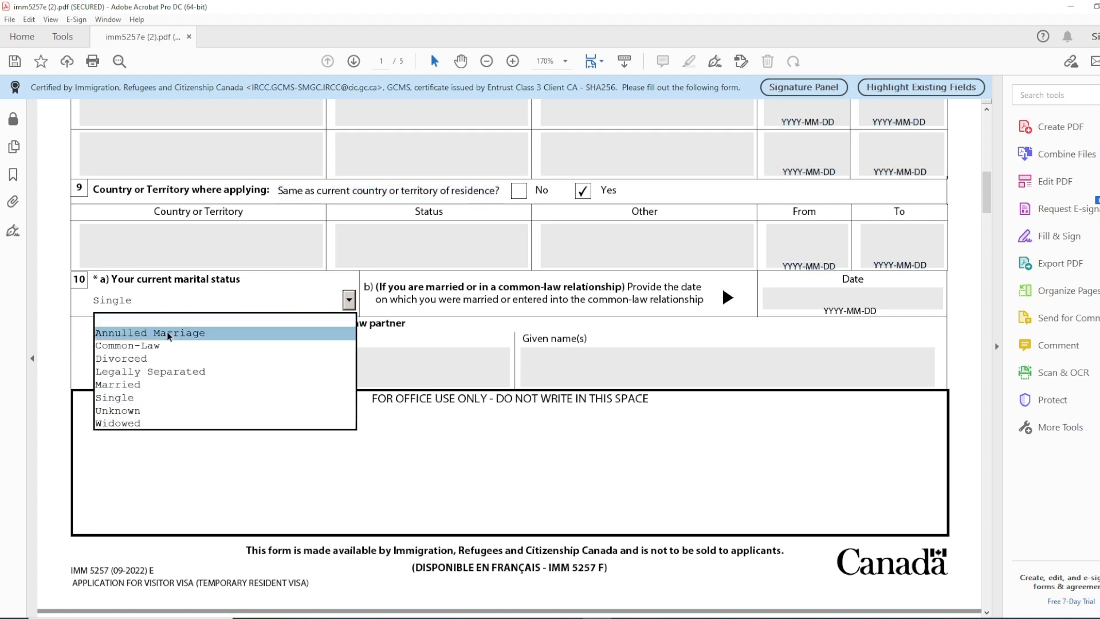
{"action": "left_click", "coordinate": [142, 399]}
- Switch the answer about a previous marriage or common-law relationship to Yes to view the partner fields, and restore it to No
{"action": "scroll", "coordinate": [385, 338], "scroll_direction": "down", "scroll_amount": 5}
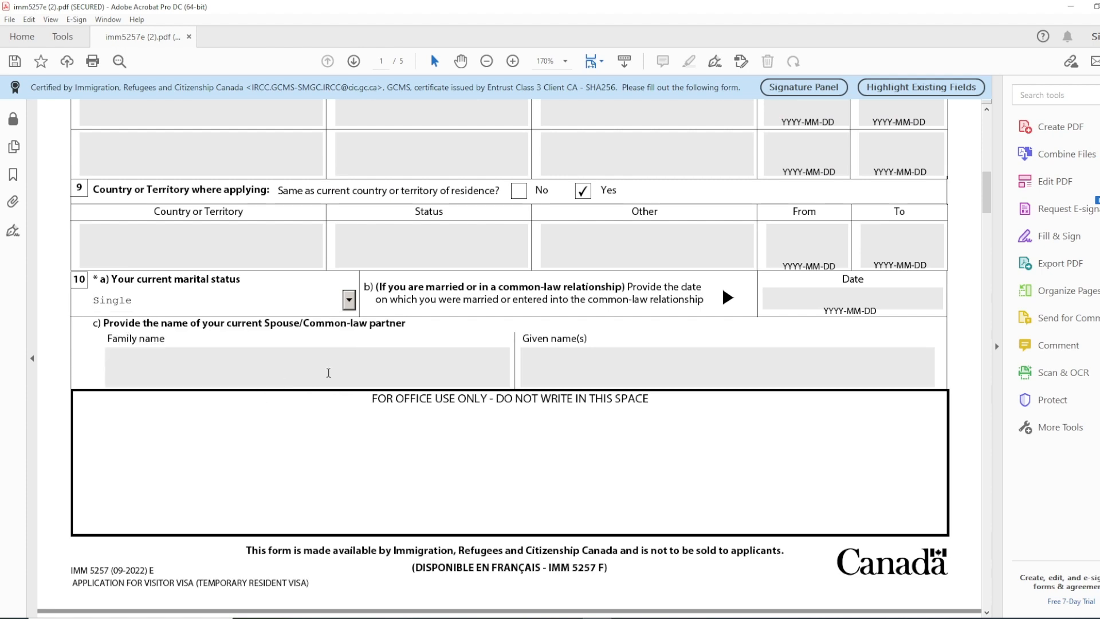
{"action": "scroll", "coordinate": [385, 338], "scroll_direction": "down", "scroll_amount": 2}
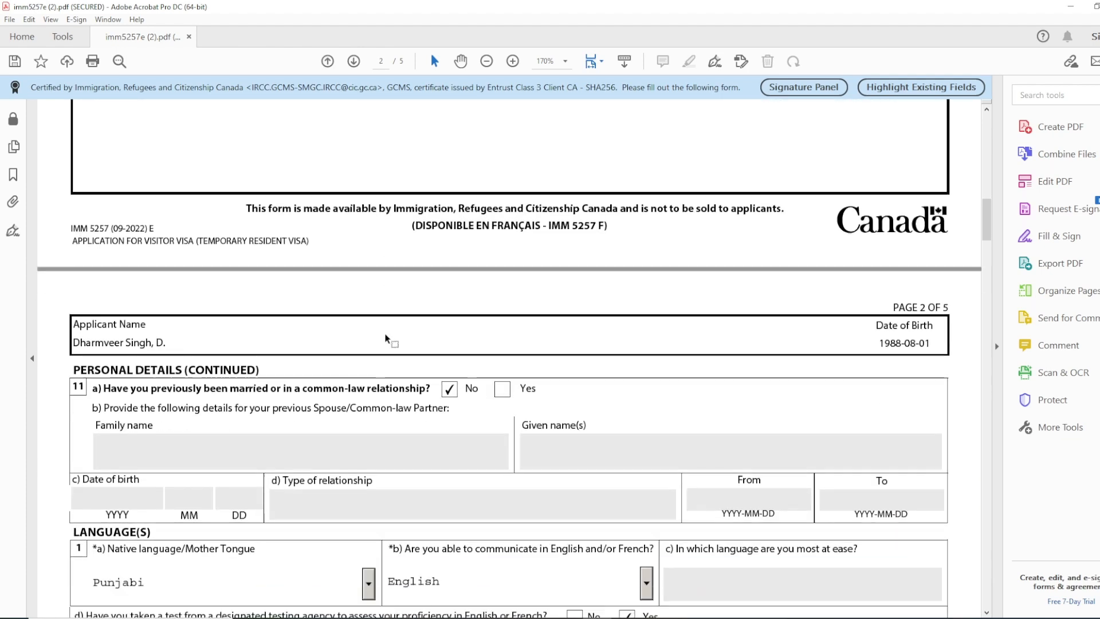
{"action": "double_click", "coordinate": [254, 361]}
{"action": "left_click", "coordinate": [253, 362]}
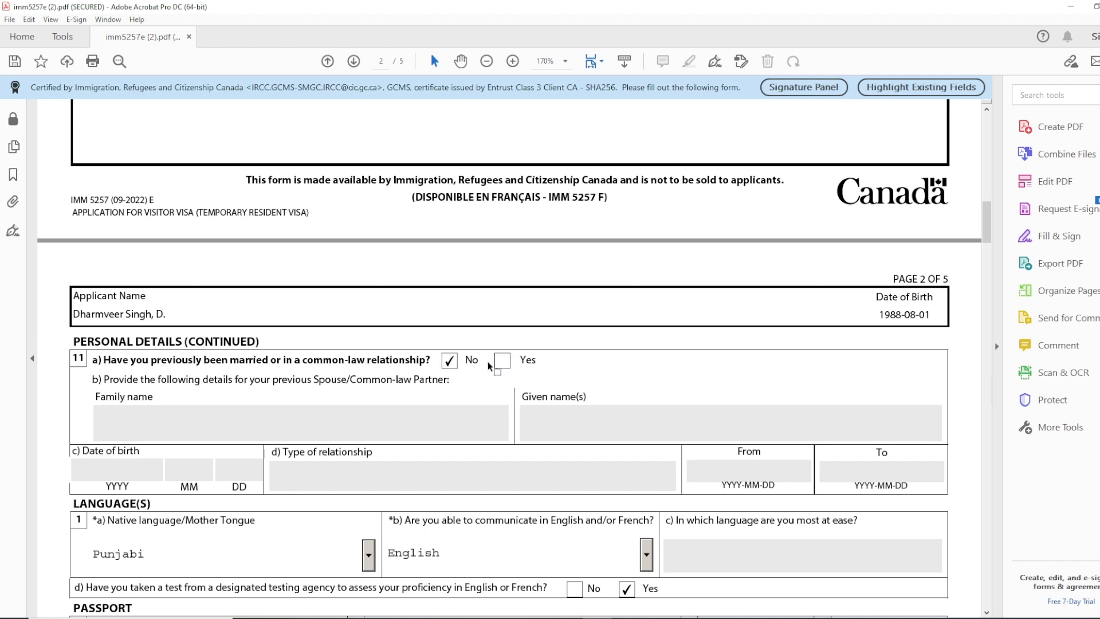
{"action": "left_click", "coordinate": [502, 360]}
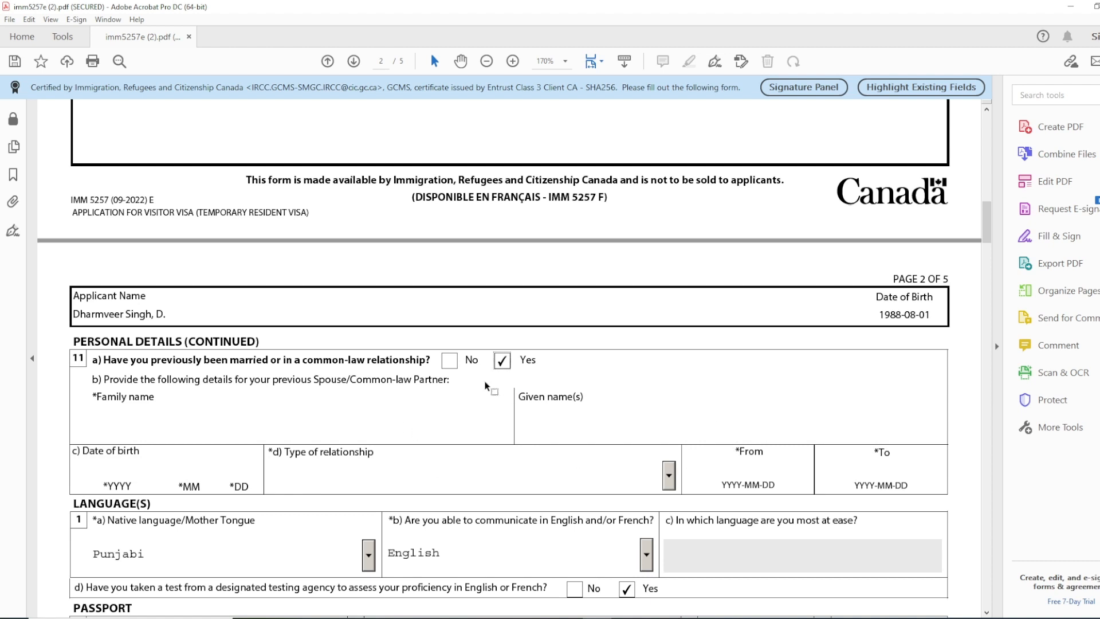
{"action": "left_click", "coordinate": [449, 361]}
- Check the native language and choose English as the language the applicant is able to communicate in
{"action": "scroll", "coordinate": [224, 265], "scroll_direction": "down", "scroll_amount": 3}
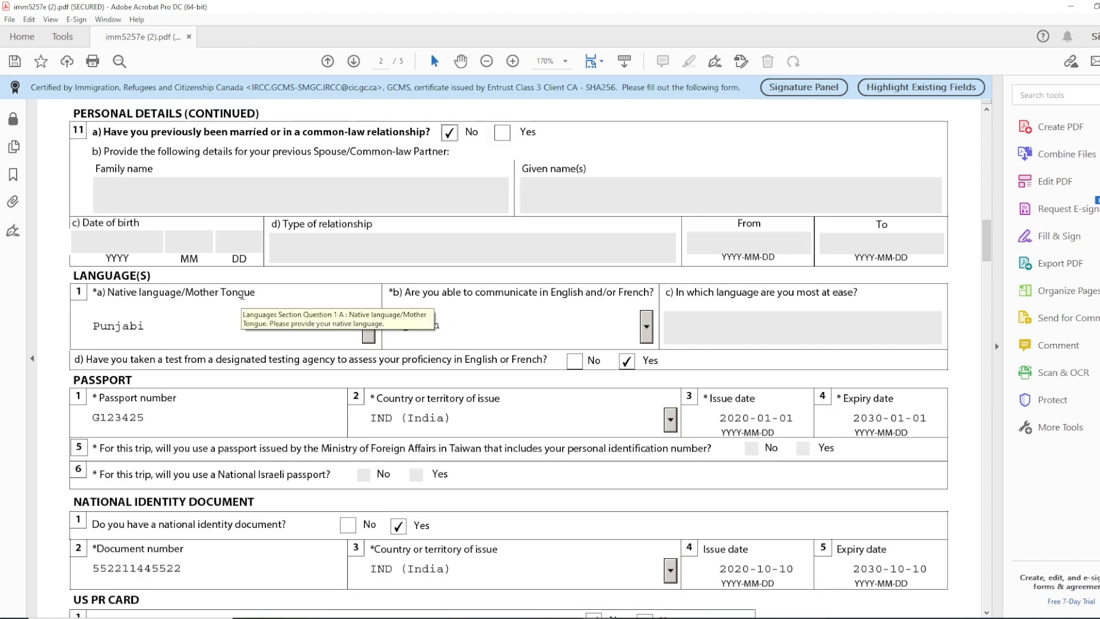
{"action": "left_click", "coordinate": [368, 336]}
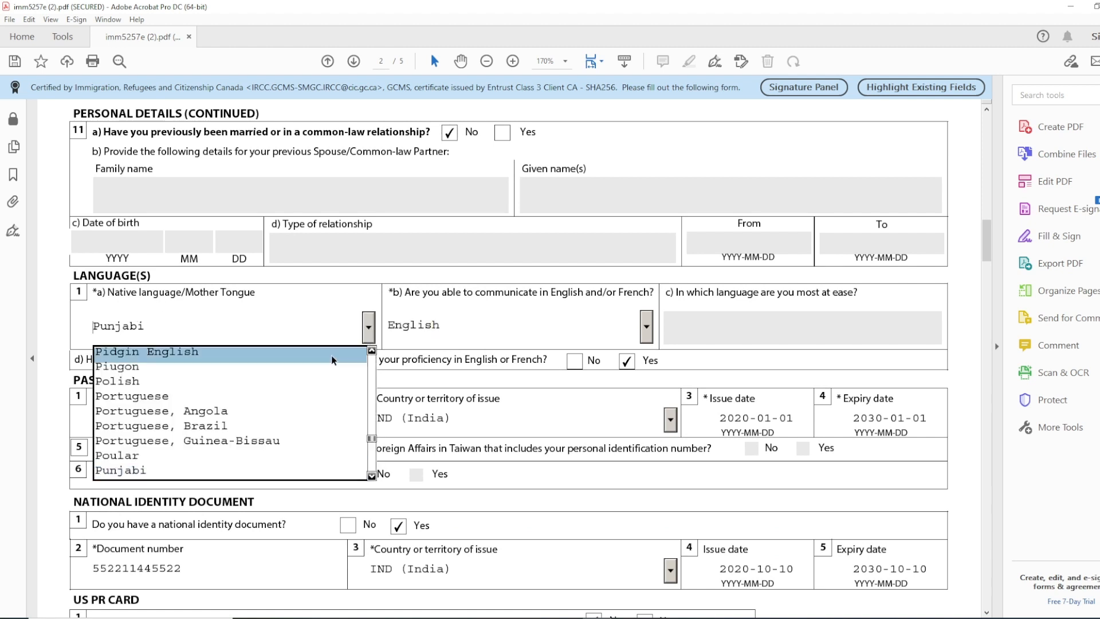
{"action": "left_click", "coordinate": [369, 327]}
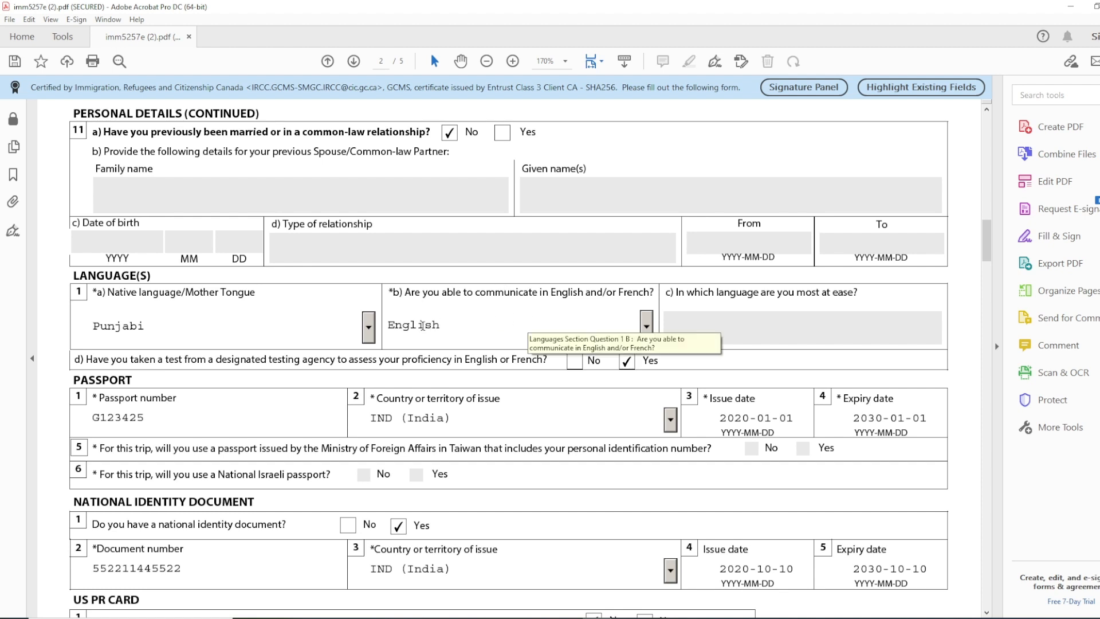
{"action": "left_click", "coordinate": [646, 325]}
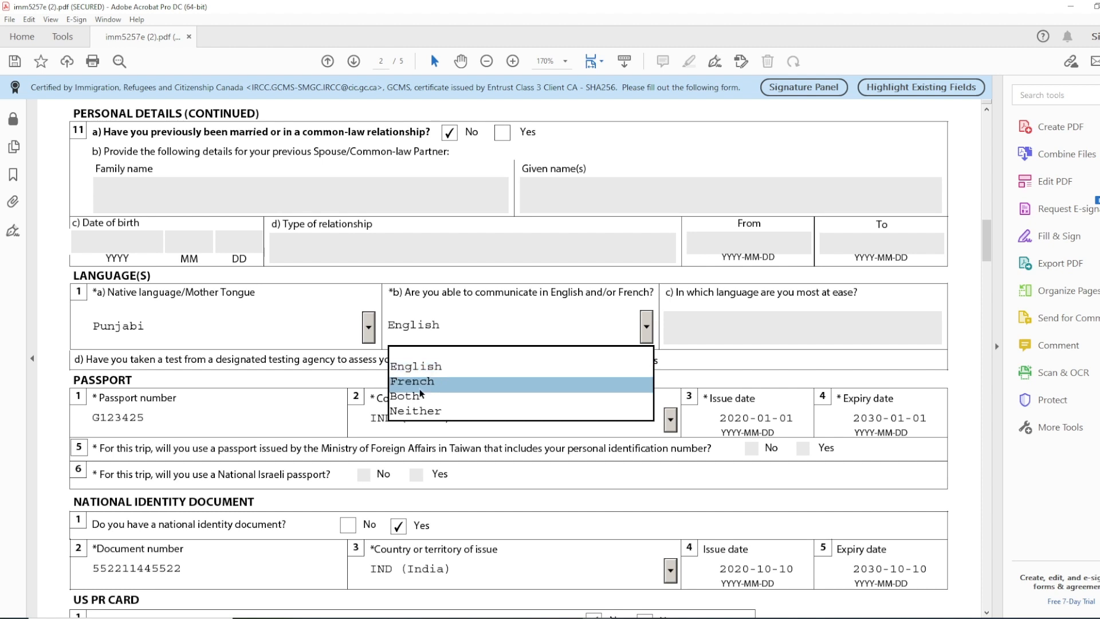
{"action": "left_click", "coordinate": [422, 371]}
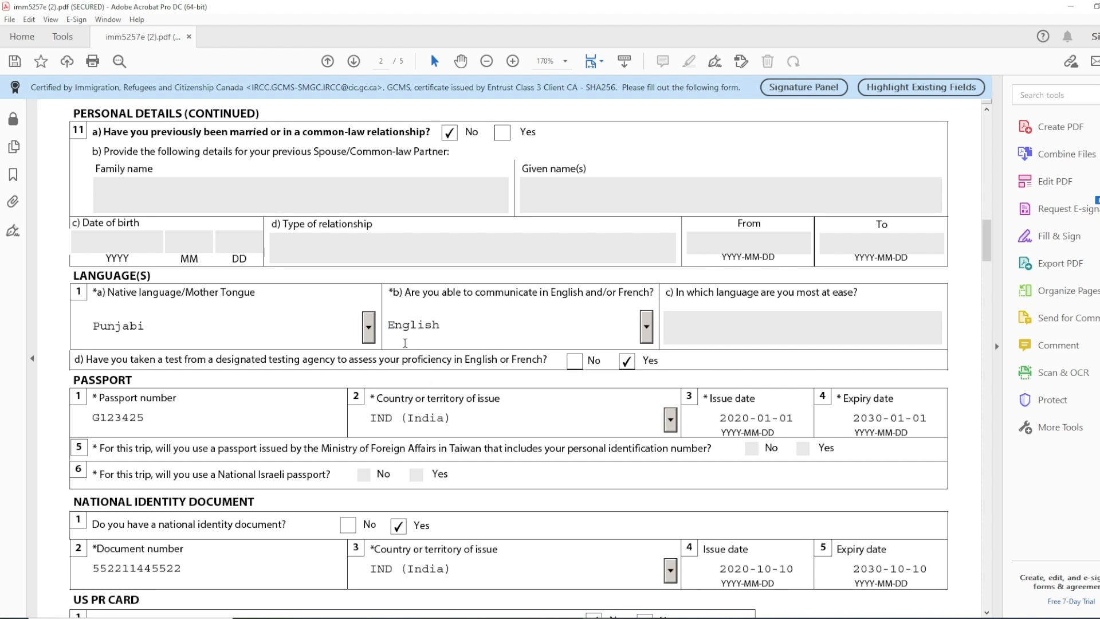
- Review the passport details, the national identity document section and the US PR card question
{"action": "scroll", "coordinate": [504, 337], "scroll_direction": "down", "scroll_amount": 1}
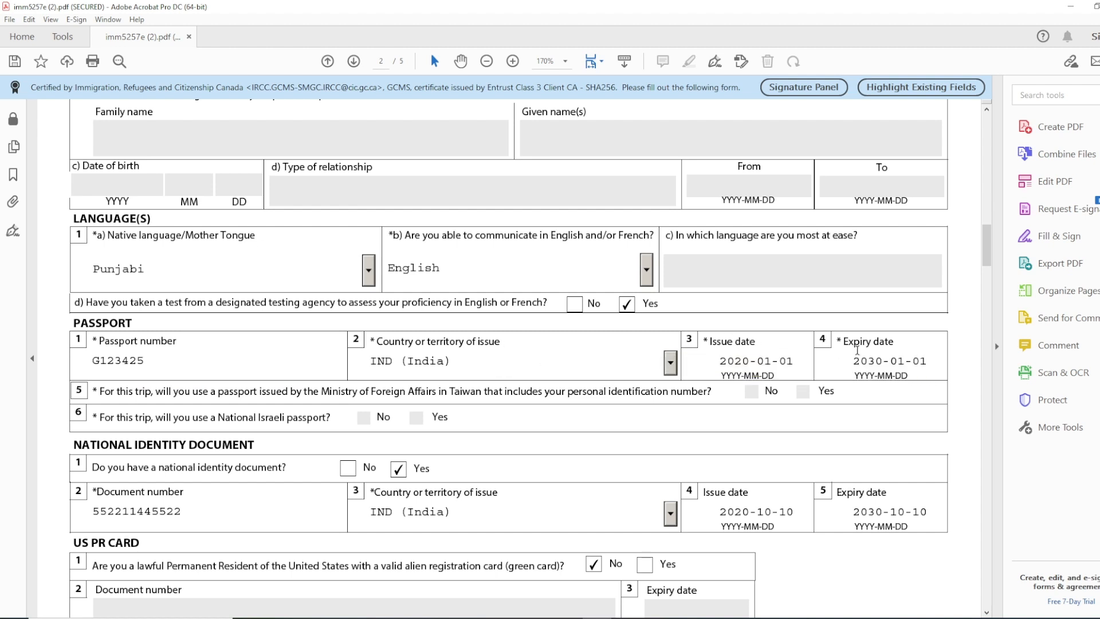
{"action": "scroll", "coordinate": [857, 354], "scroll_direction": "down", "scroll_amount": 1}
{"action": "scroll", "coordinate": [857, 353], "scroll_direction": "down", "scroll_amount": 1}
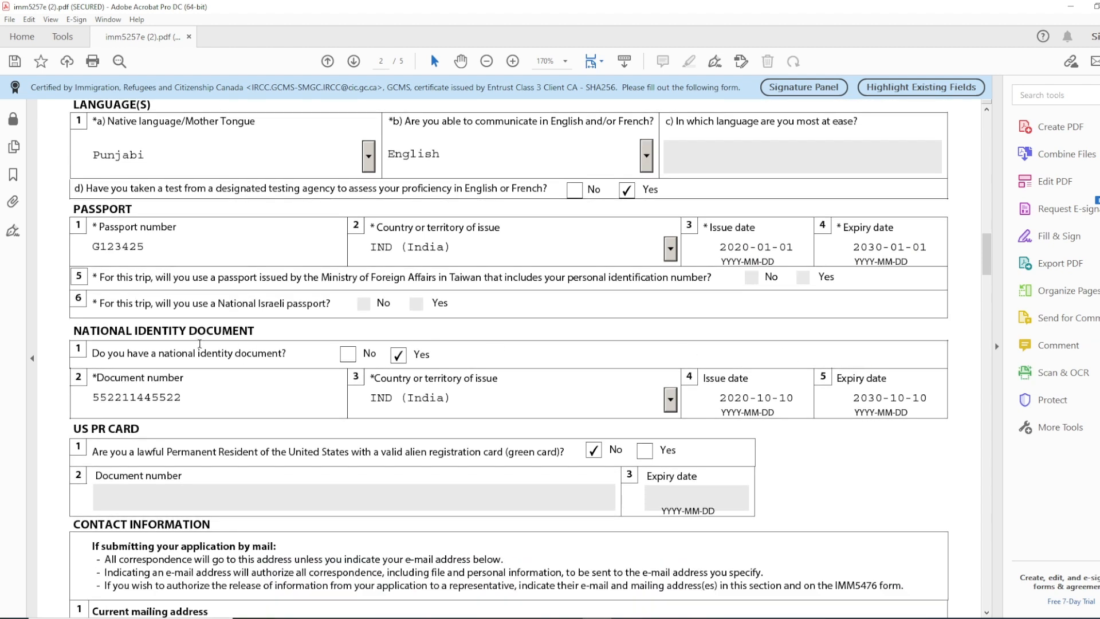
{"action": "left_click_drag", "start_coordinate": [73, 330], "coordinate": [215, 330]}
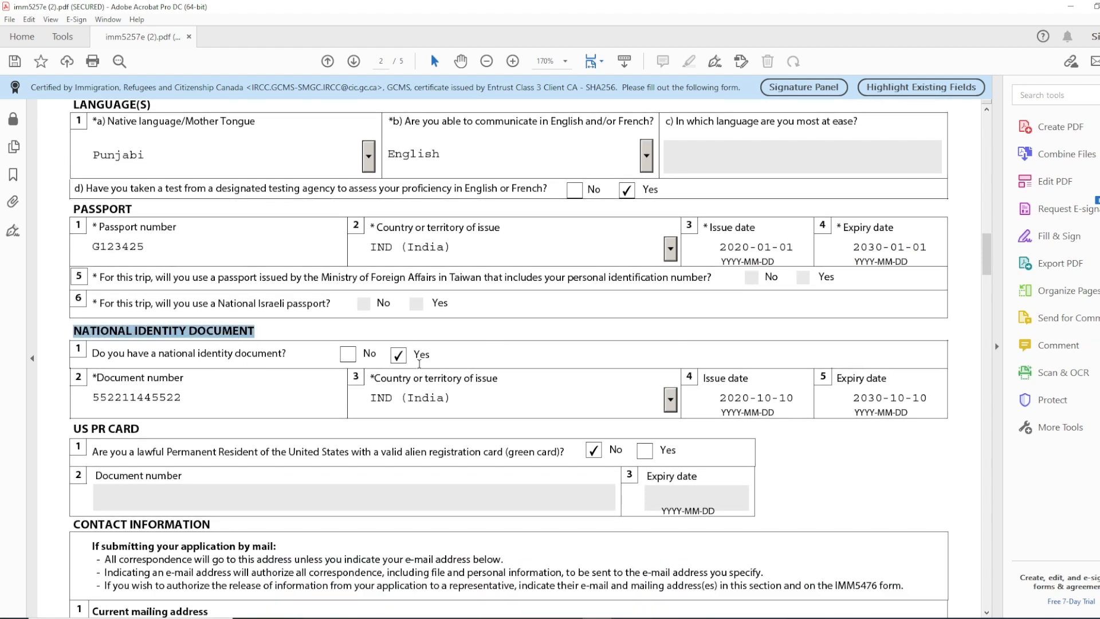
{"action": "scroll", "coordinate": [404, 362], "scroll_direction": "down", "scroll_amount": 2}
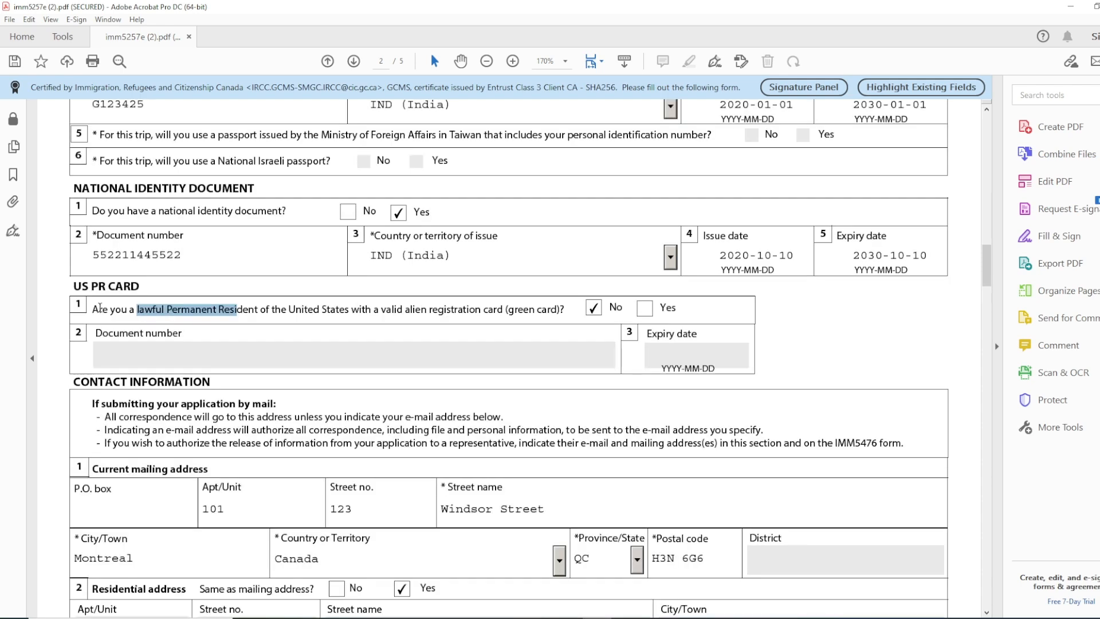
{"action": "left_click_drag", "start_coordinate": [98, 310], "coordinate": [438, 309]}
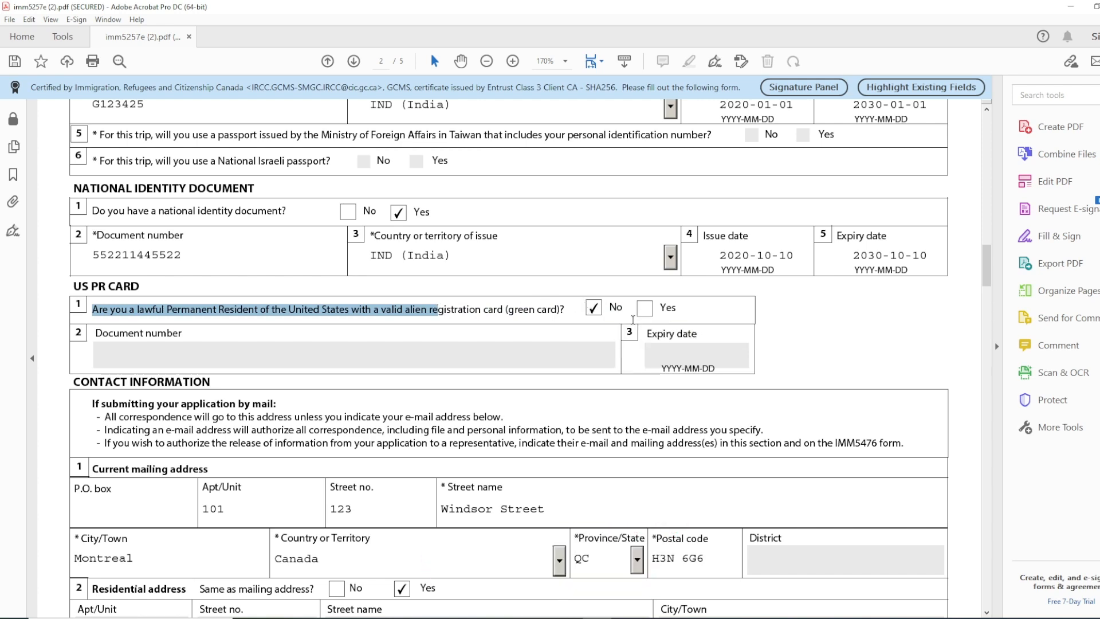
- Review the current mailing address and the residential address question in the contact information section
{"action": "scroll", "coordinate": [572, 352], "scroll_direction": "down", "scroll_amount": 3}
{"action": "scroll", "coordinate": [572, 355], "scroll_direction": "down", "scroll_amount": 1}
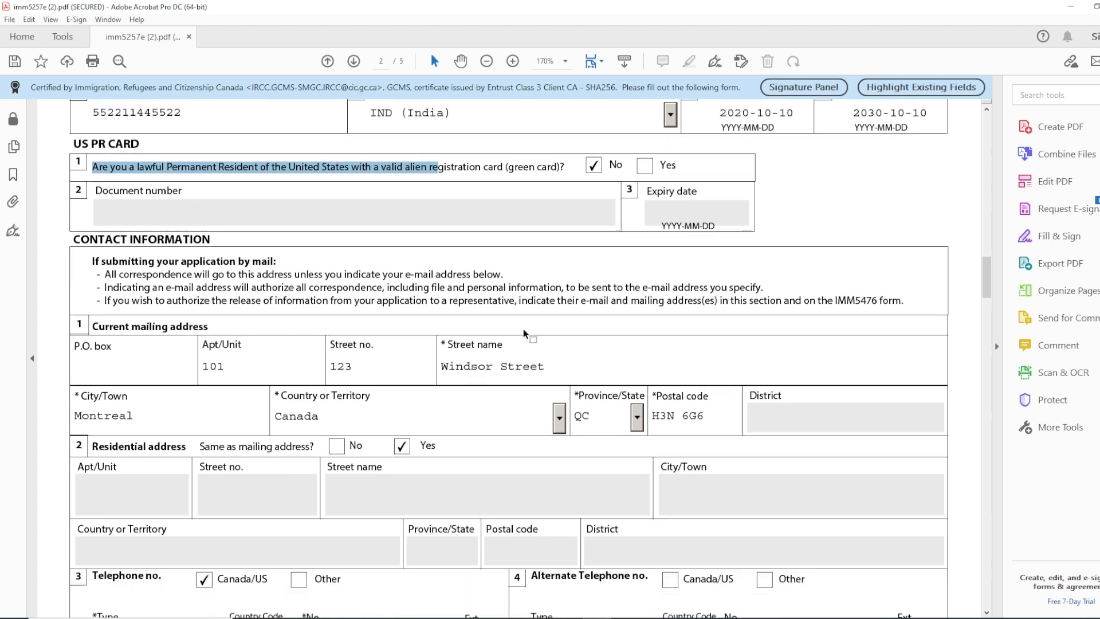
{"action": "left_click_drag", "start_coordinate": [72, 239], "coordinate": [226, 242]}
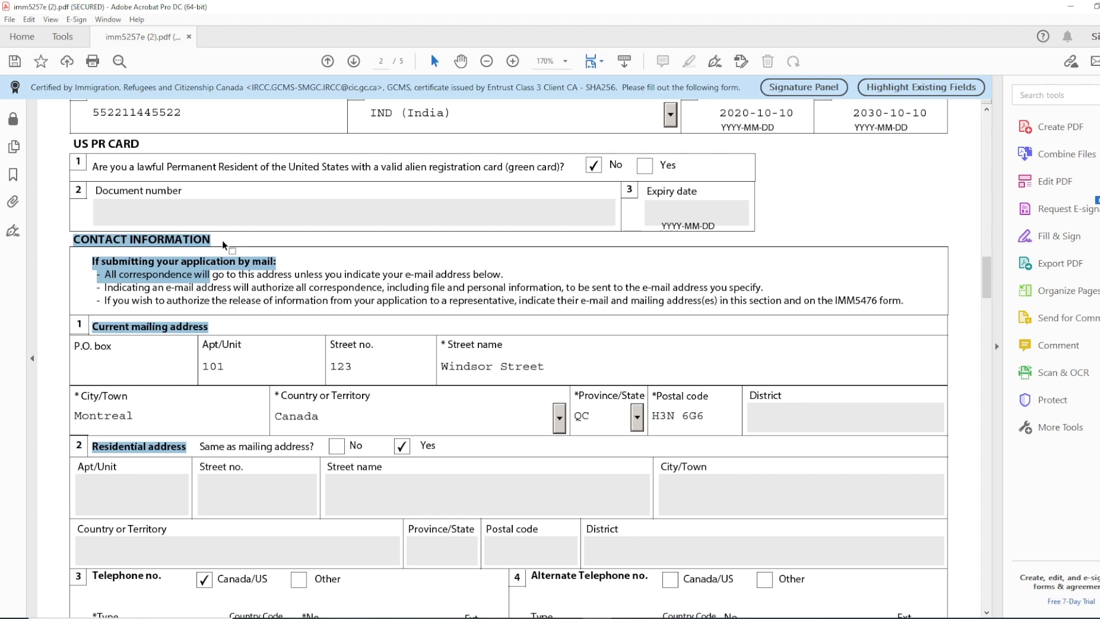
{"action": "scroll", "coordinate": [328, 299], "scroll_direction": "down", "scroll_amount": 2}
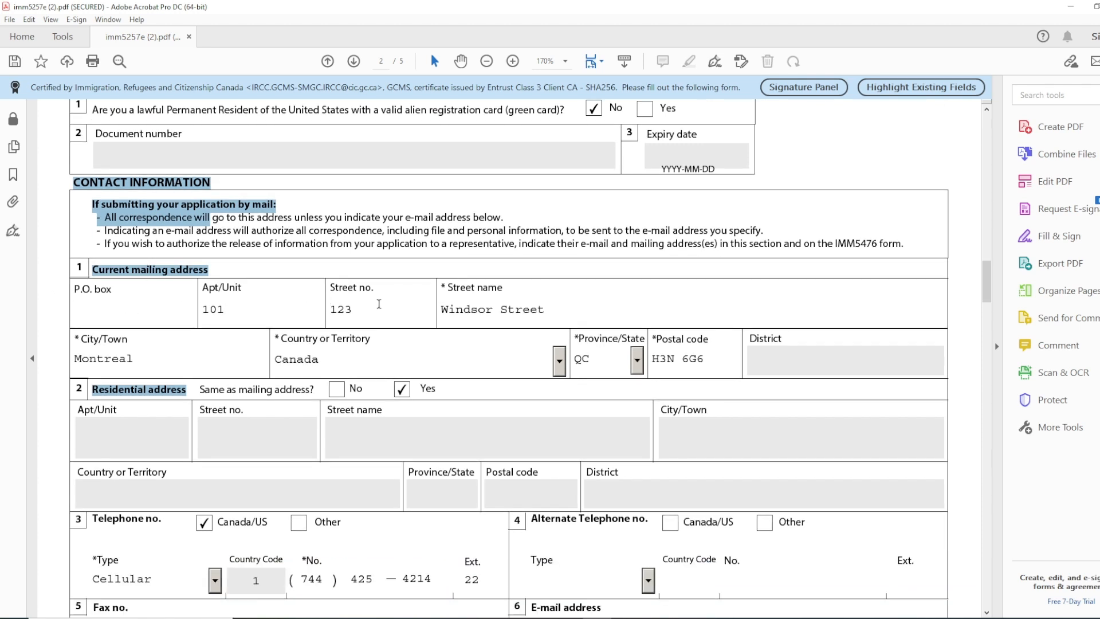
{"action": "scroll", "coordinate": [283, 305], "scroll_direction": "down", "scroll_amount": 2}
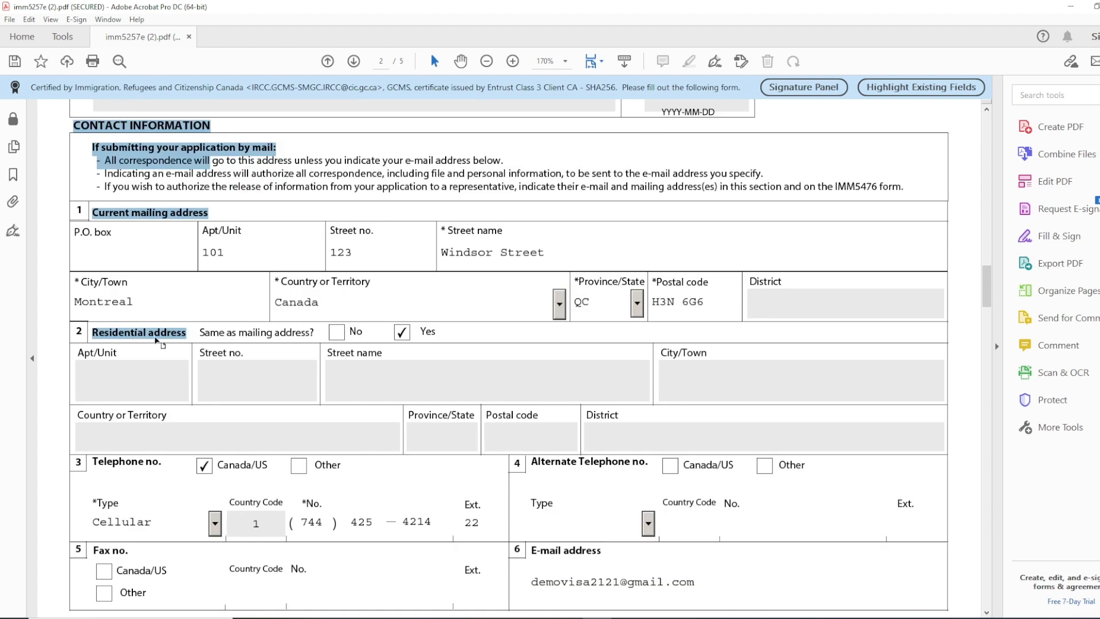
{"action": "left_click", "coordinate": [194, 333]}
{"action": "left_click_drag", "start_coordinate": [188, 333], "coordinate": [109, 332]}
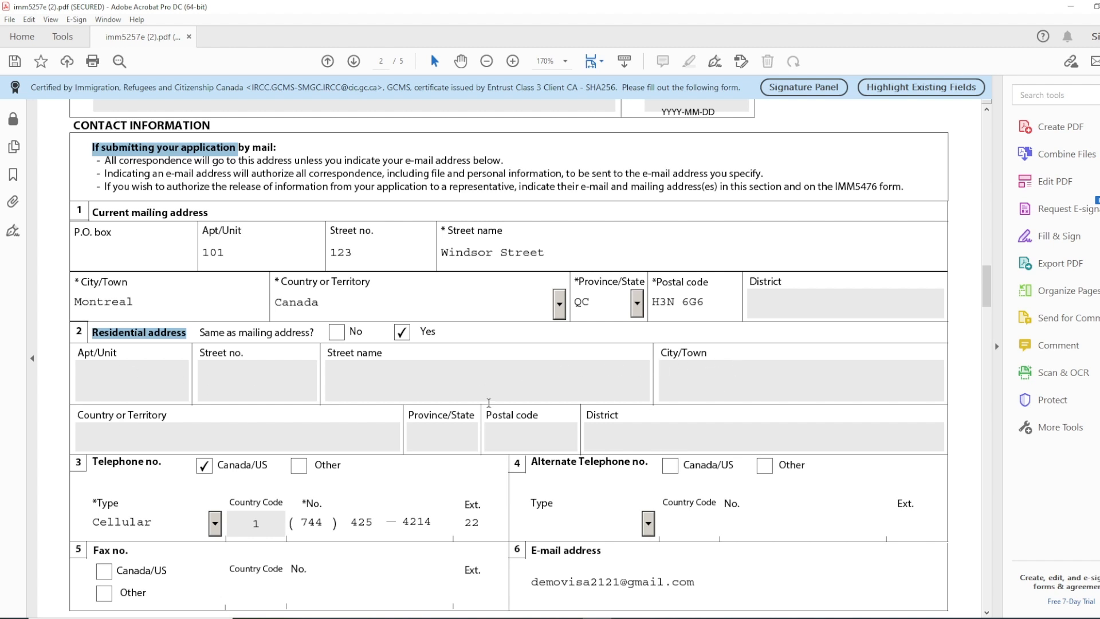
- Review the telephone, alternate telephone and e-mail address fields of the contact information
{"action": "scroll", "coordinate": [488, 403], "scroll_direction": "down", "scroll_amount": 4}
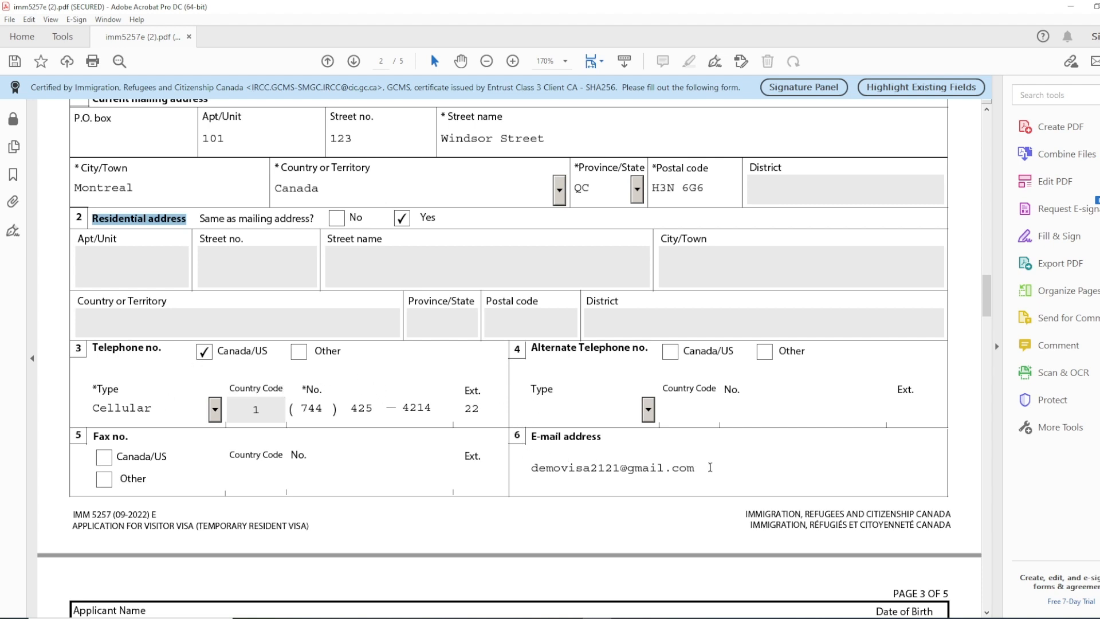
{"action": "left_click_drag", "start_coordinate": [722, 470], "coordinate": [533, 471]}
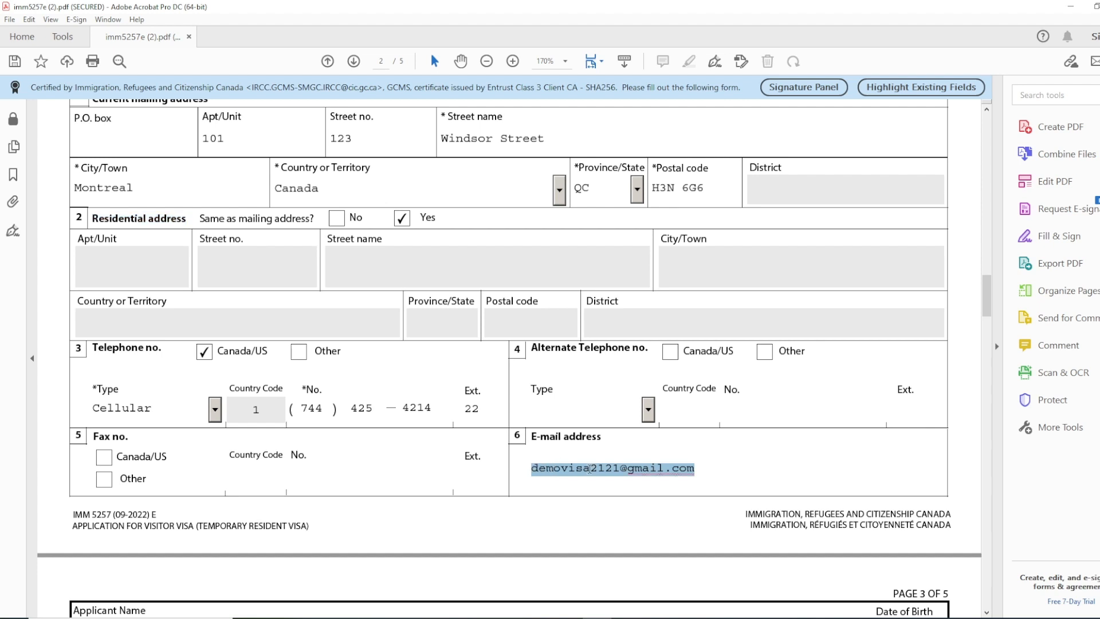
{"action": "scroll", "coordinate": [646, 453], "scroll_direction": "down", "scroll_amount": 2}
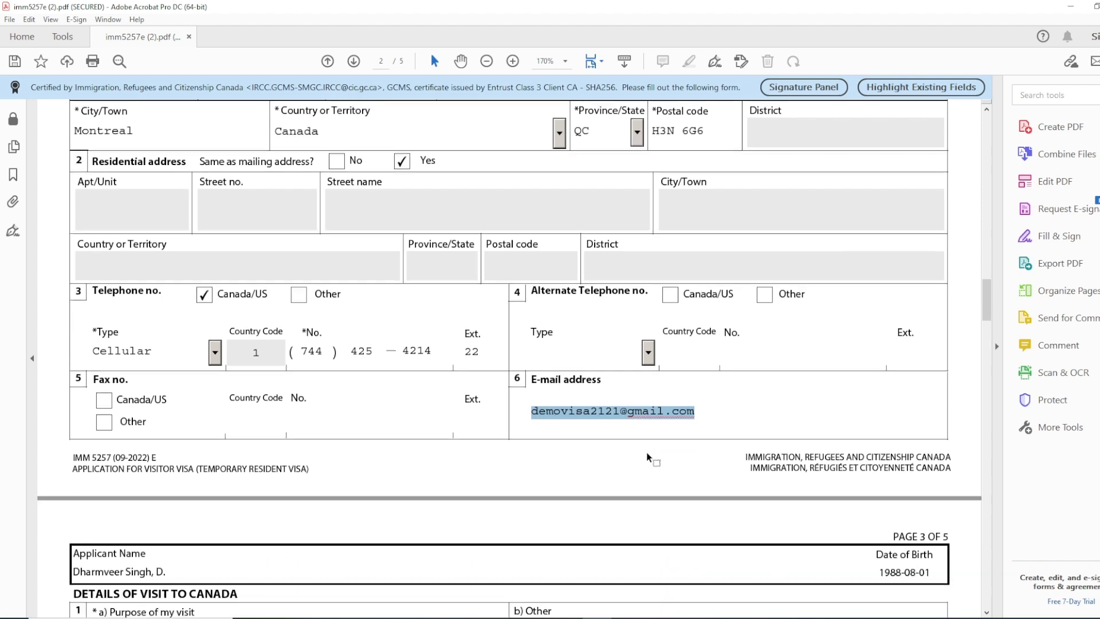
{"action": "left_click_drag", "start_coordinate": [526, 230], "coordinate": [641, 234]}
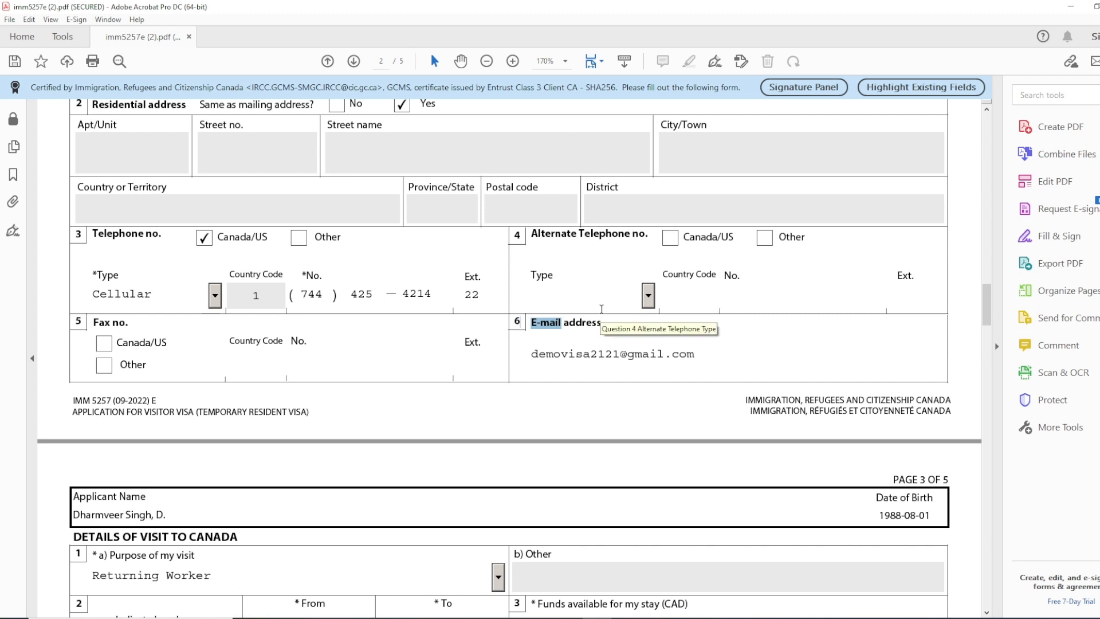
- Choose Returning Worker as the purpose of the visit in the details of visit to Canada
{"action": "scroll", "coordinate": [601, 313], "scroll_direction": "down", "scroll_amount": 2}
{"action": "scroll", "coordinate": [601, 313], "scroll_direction": "down", "scroll_amount": 3}
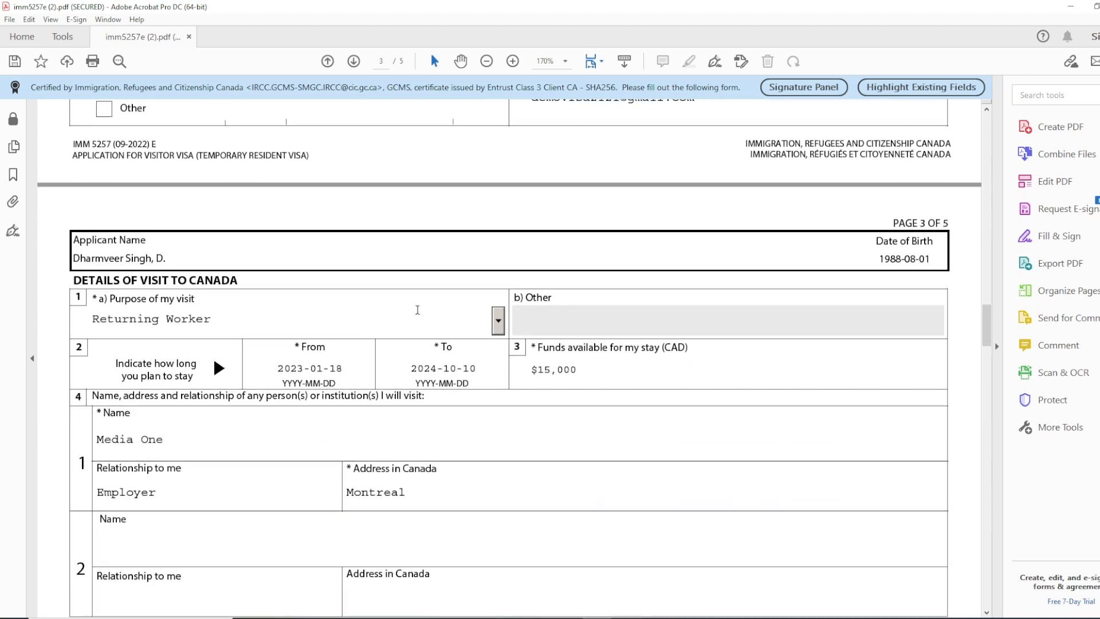
{"action": "left_click", "coordinate": [166, 262]}
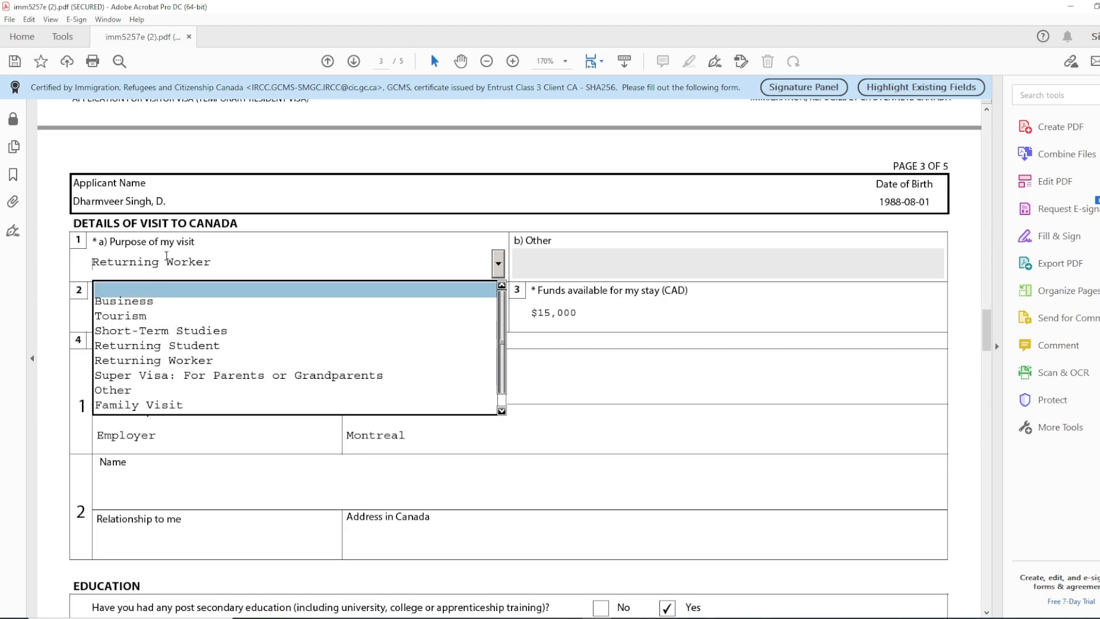
{"action": "left_click", "coordinate": [168, 359]}
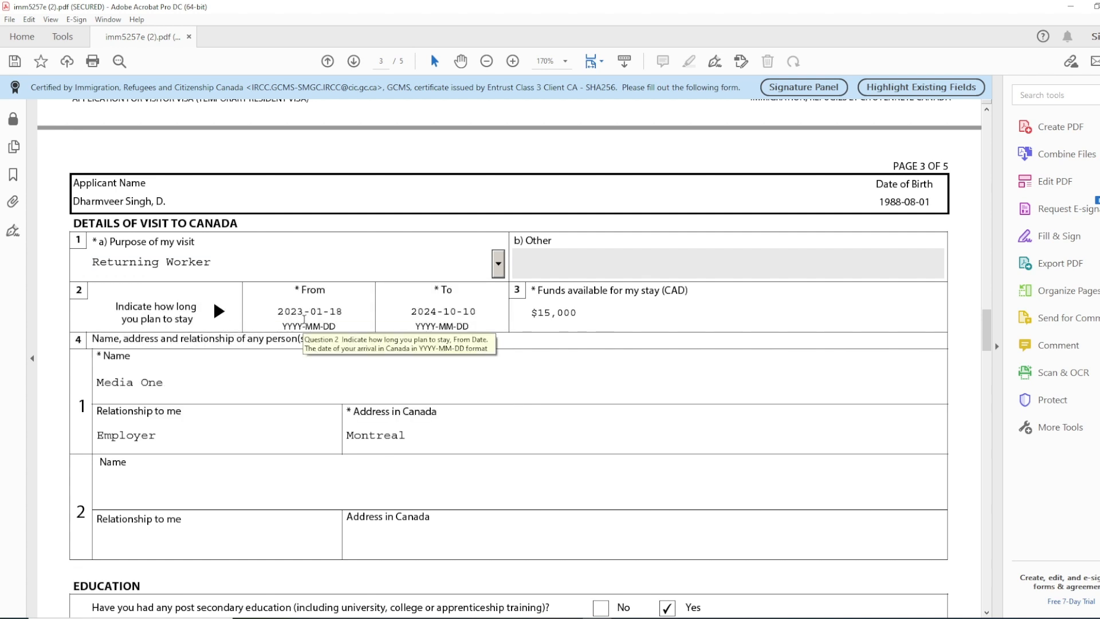
- Check the From and To dates of the planned stay and the funds available for it
{"action": "left_click_drag", "start_coordinate": [278, 315], "coordinate": [333, 312]}
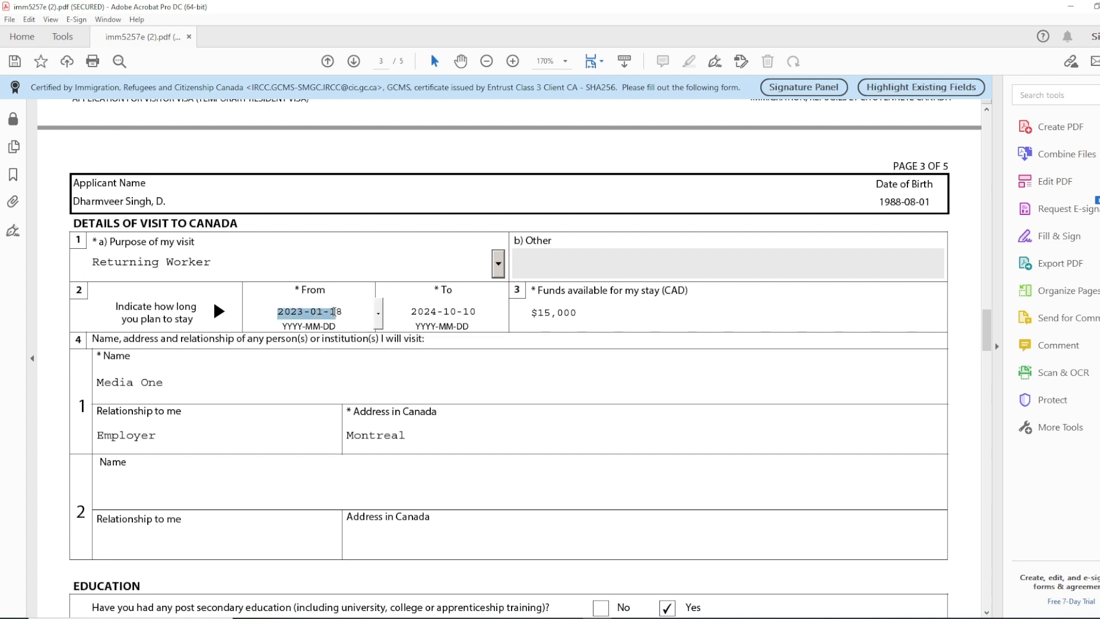
{"action": "left_click", "coordinate": [456, 291]}
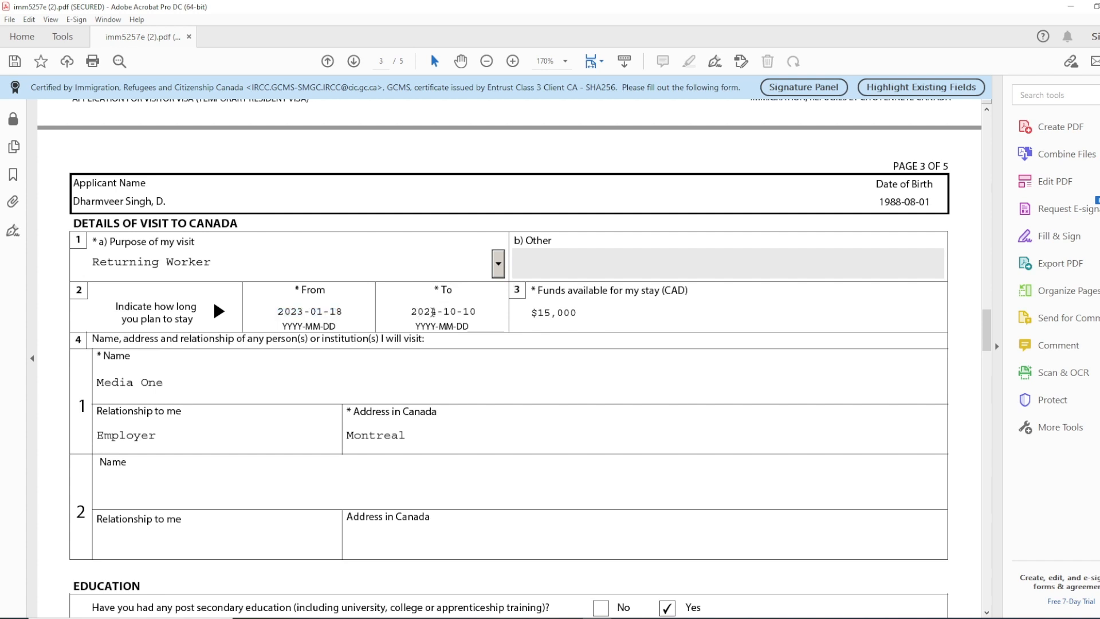
{"action": "left_click_drag", "start_coordinate": [407, 312], "coordinate": [475, 312]}
{"action": "left_click", "coordinate": [617, 316]}
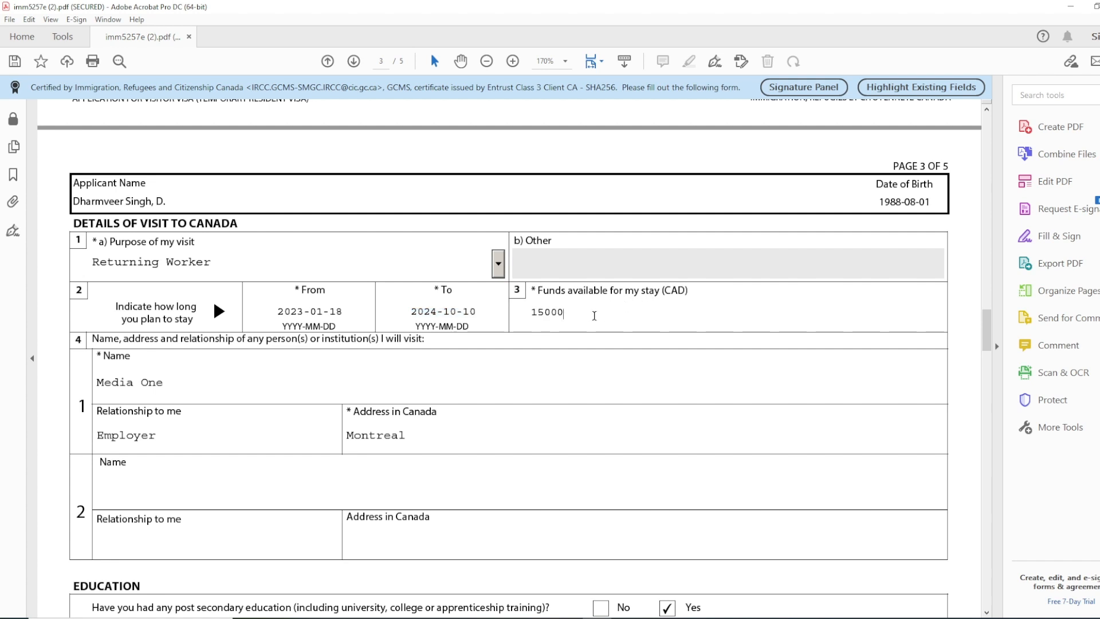
- Check the name in the first entry for persons or institutions to visit
{"action": "scroll", "coordinate": [593, 316], "scroll_direction": "down", "scroll_amount": 1}
{"action": "key", "text": "Tab"}
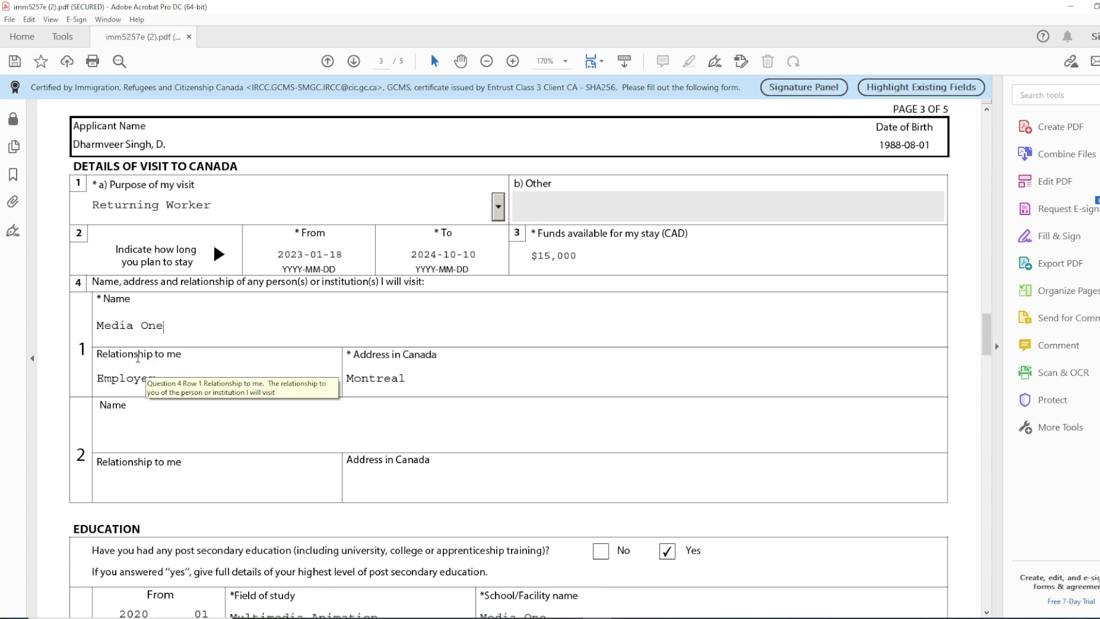
{"action": "left_click_drag", "start_coordinate": [167, 327], "coordinate": [149, 326]}
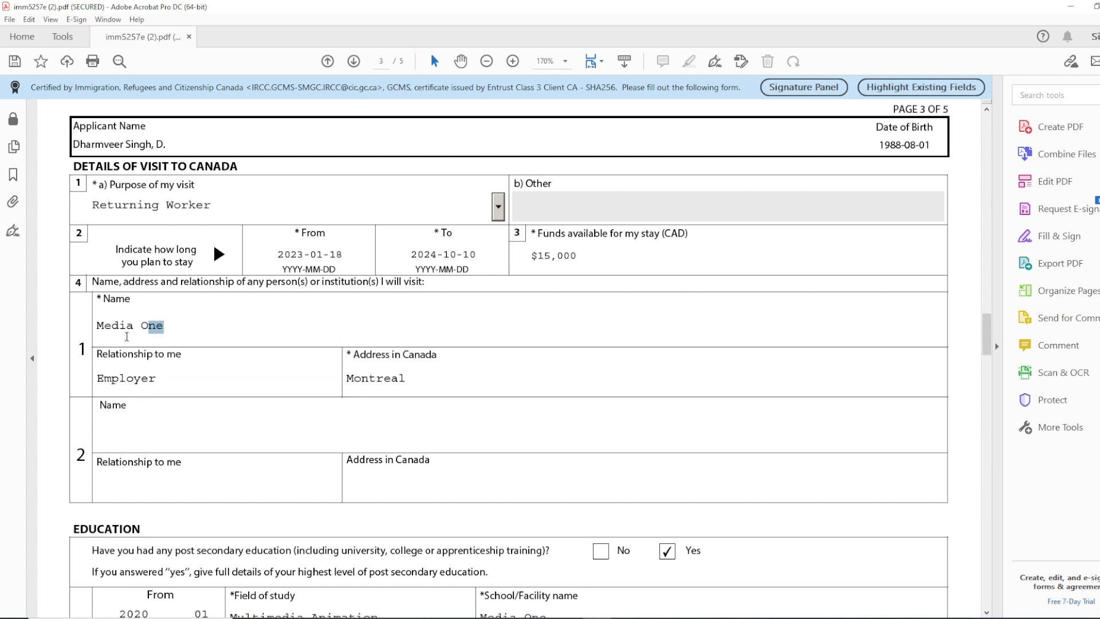
- Check the name, relationship and address of the first person or institution to visit, plus the second entry's fields
{"action": "key", "text": "ctrl+a"}
{"action": "key", "text": "End"}
{"action": "left_click_drag", "start_coordinate": [166, 380], "coordinate": [111, 379]}
{"action": "left_click_drag", "start_coordinate": [437, 376], "coordinate": [339, 375]}
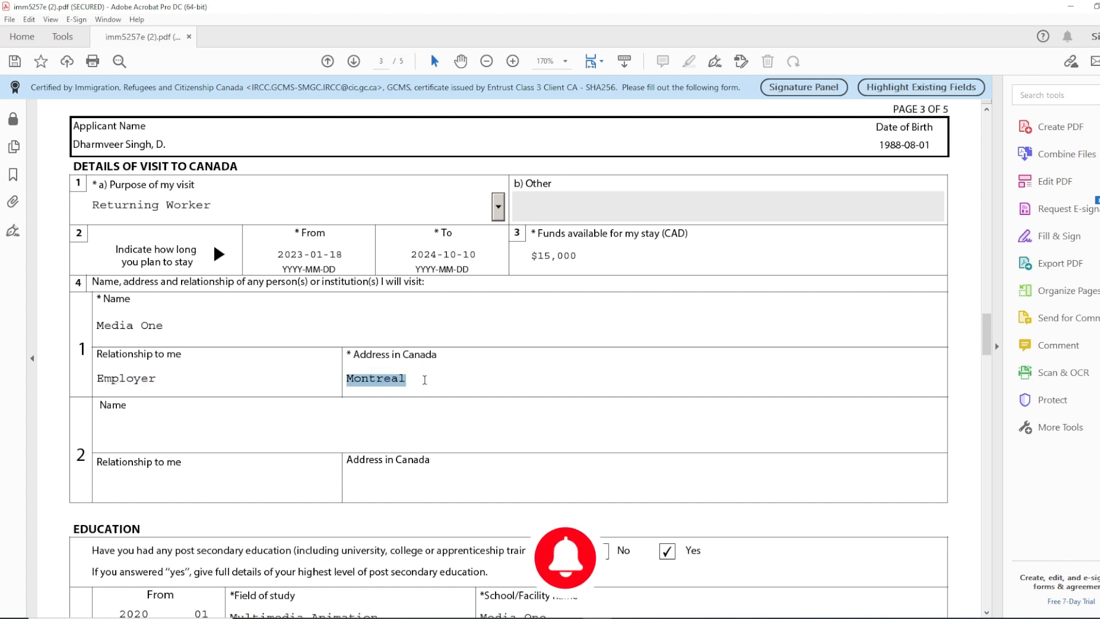
{"action": "scroll", "coordinate": [424, 380], "scroll_direction": "down", "scroll_amount": 3}
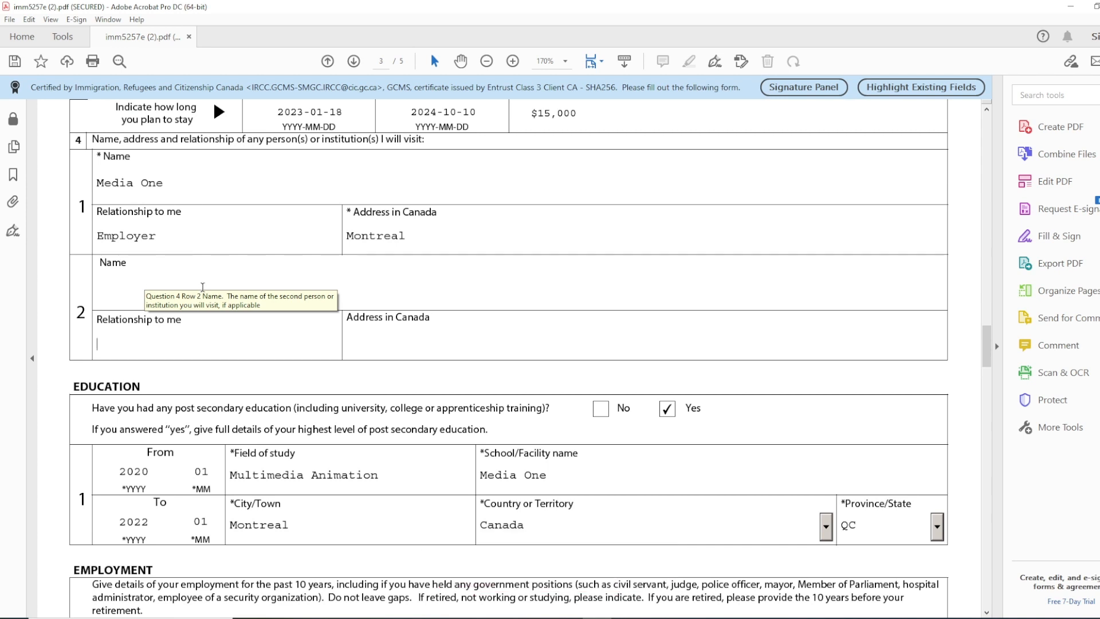
{"action": "left_click", "coordinate": [128, 295]}
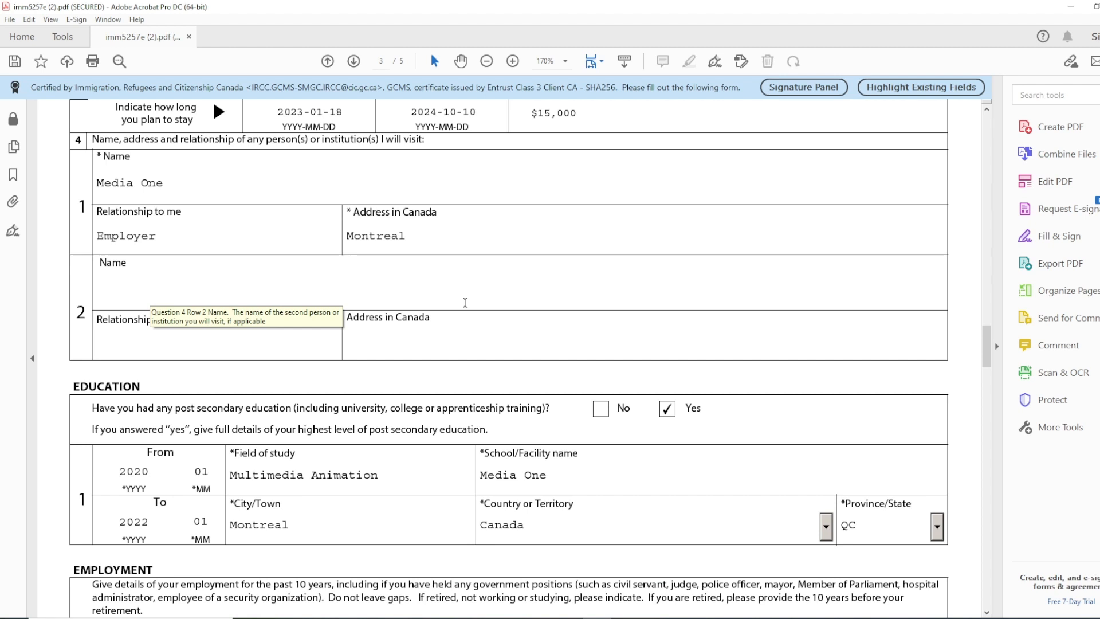
- Review the post-secondary education question and its Yes/No answer in the Education section
{"action": "scroll", "coordinate": [465, 302], "scroll_direction": "down", "scroll_amount": 1}
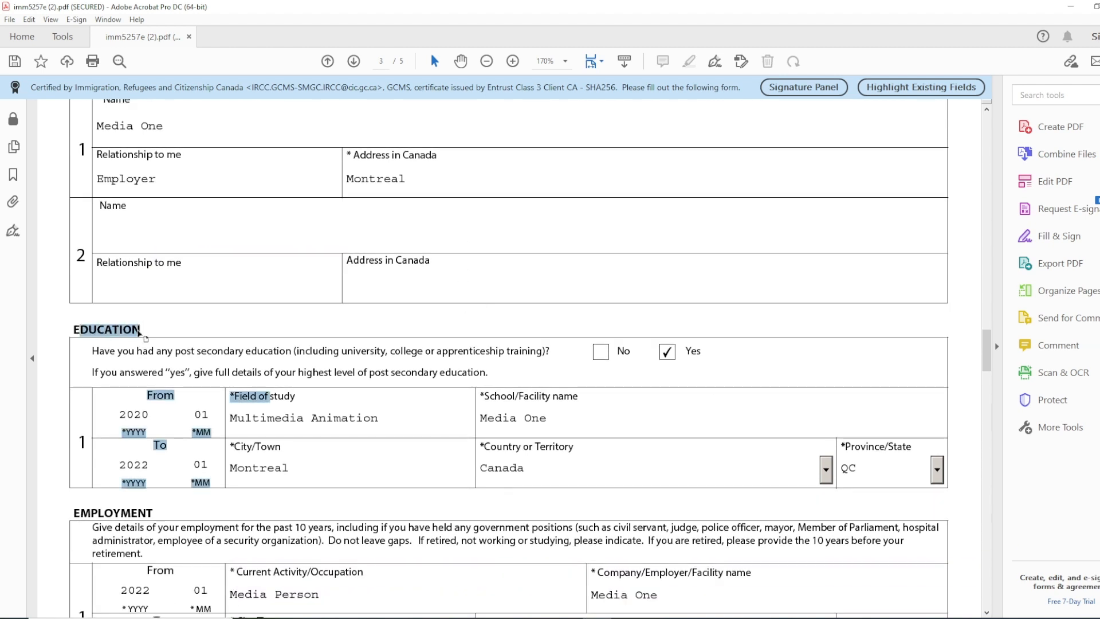
{"action": "left_click_drag", "start_coordinate": [93, 351], "coordinate": [399, 349]}
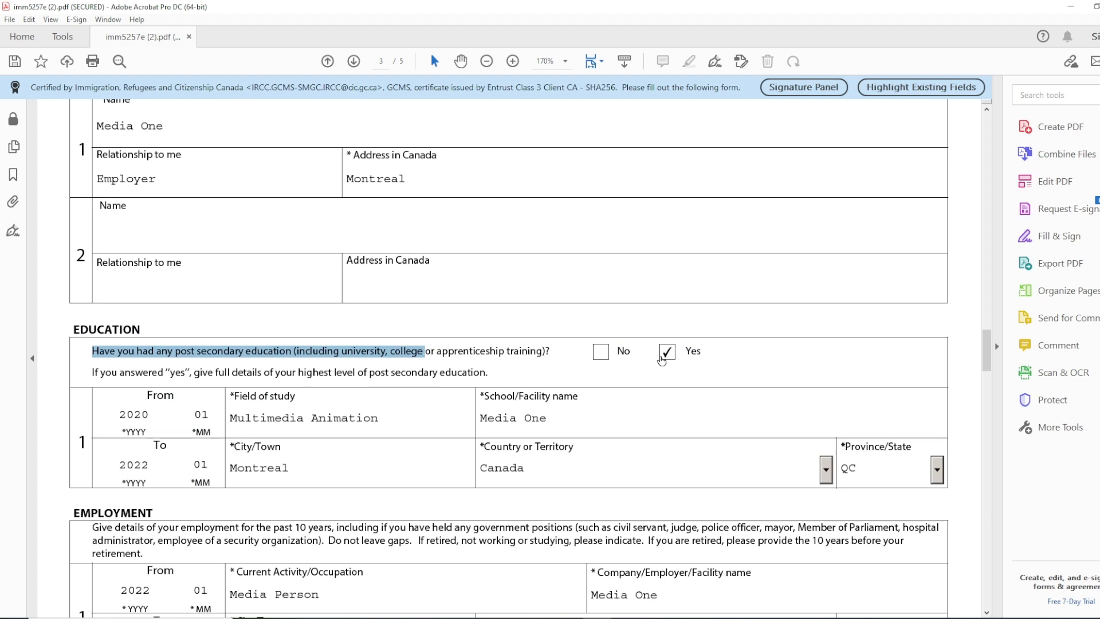
{"action": "left_click_drag", "start_coordinate": [662, 361], "coordinate": [111, 351]}
{"action": "left_click", "coordinate": [440, 351]}
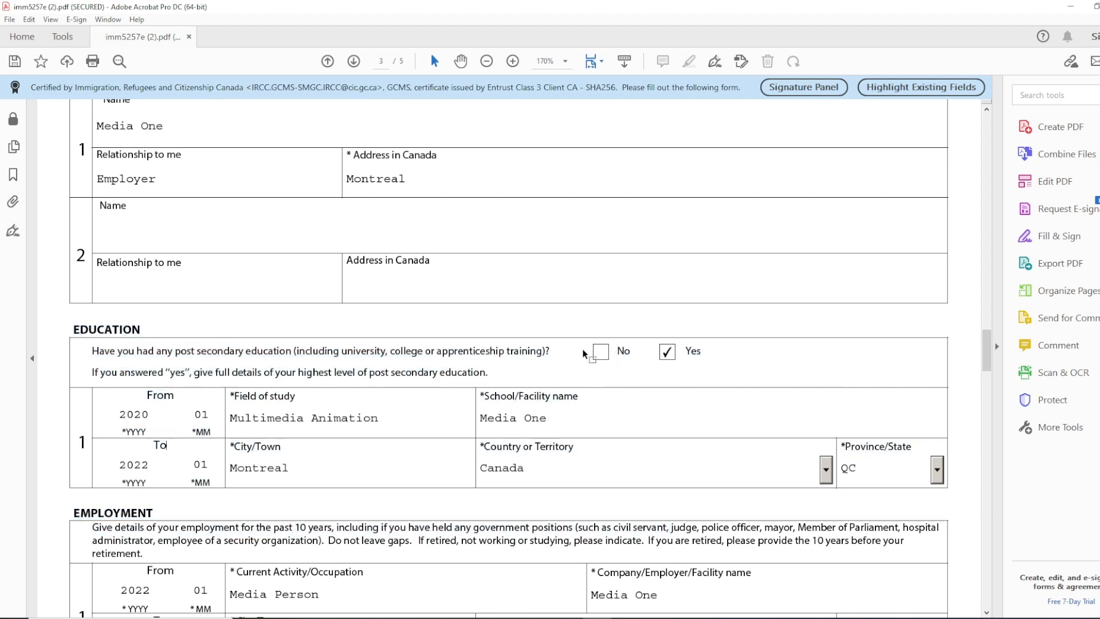
{"action": "scroll", "coordinate": [265, 377], "scroll_direction": "down", "scroll_amount": 1}
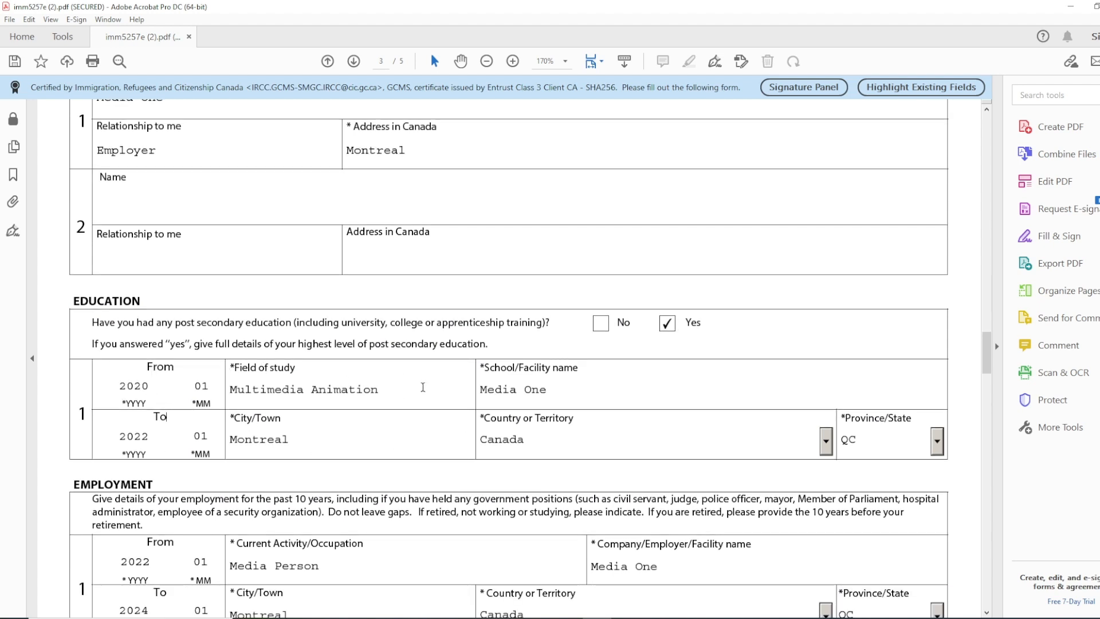
- Review the Employment section's instructions and its three entries for the past 10 years
{"action": "scroll", "coordinate": [423, 387], "scroll_direction": "down", "scroll_amount": 3}
{"action": "scroll", "coordinate": [159, 353], "scroll_direction": "down", "scroll_amount": 1}
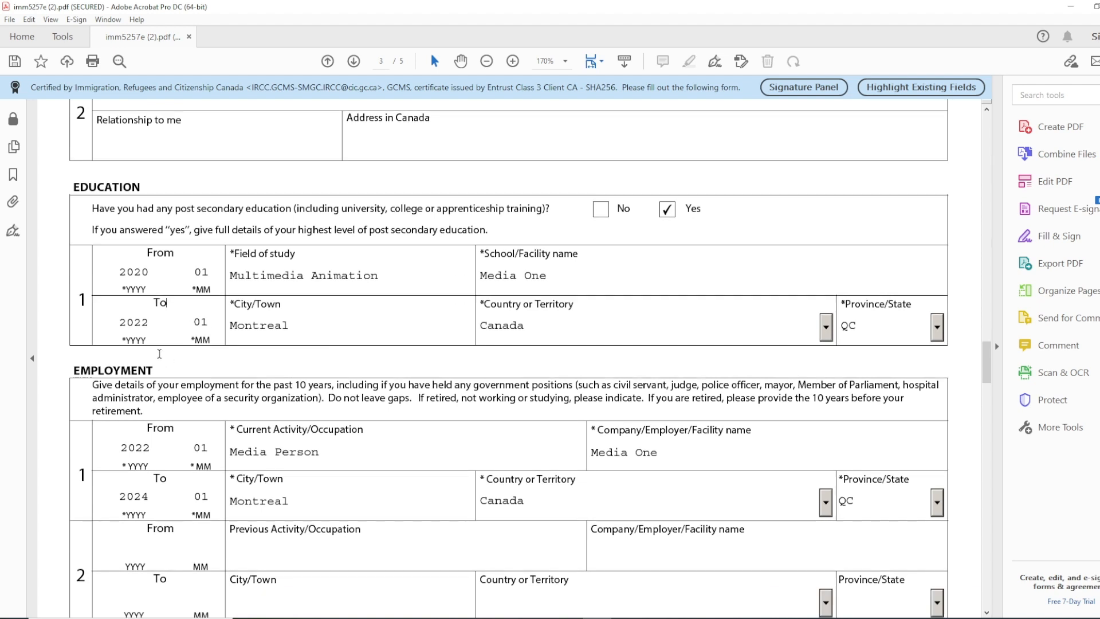
{"action": "left_click_drag", "start_coordinate": [155, 368], "coordinate": [88, 369]}
{"action": "left_click", "coordinate": [132, 371]}
{"action": "scroll", "coordinate": [135, 373], "scroll_direction": "down", "scroll_amount": 3}
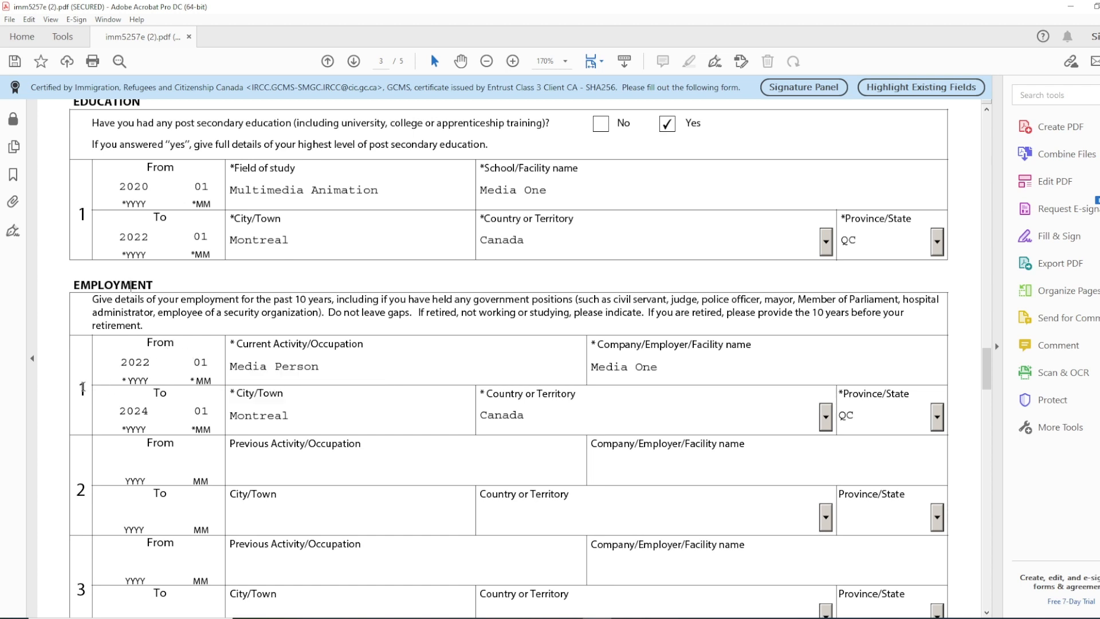
{"action": "double_click", "coordinate": [83, 388]}
{"action": "scroll", "coordinate": [483, 371], "scroll_direction": "down", "scroll_amount": 2}
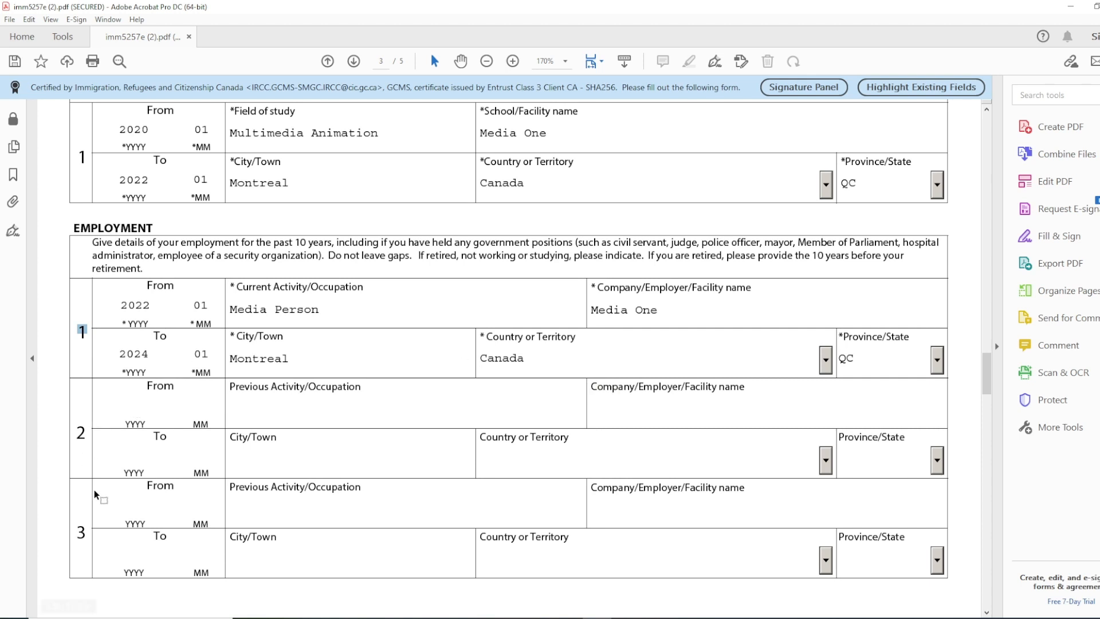
{"action": "scroll", "coordinate": [473, 427], "scroll_direction": "down", "scroll_amount": 8}
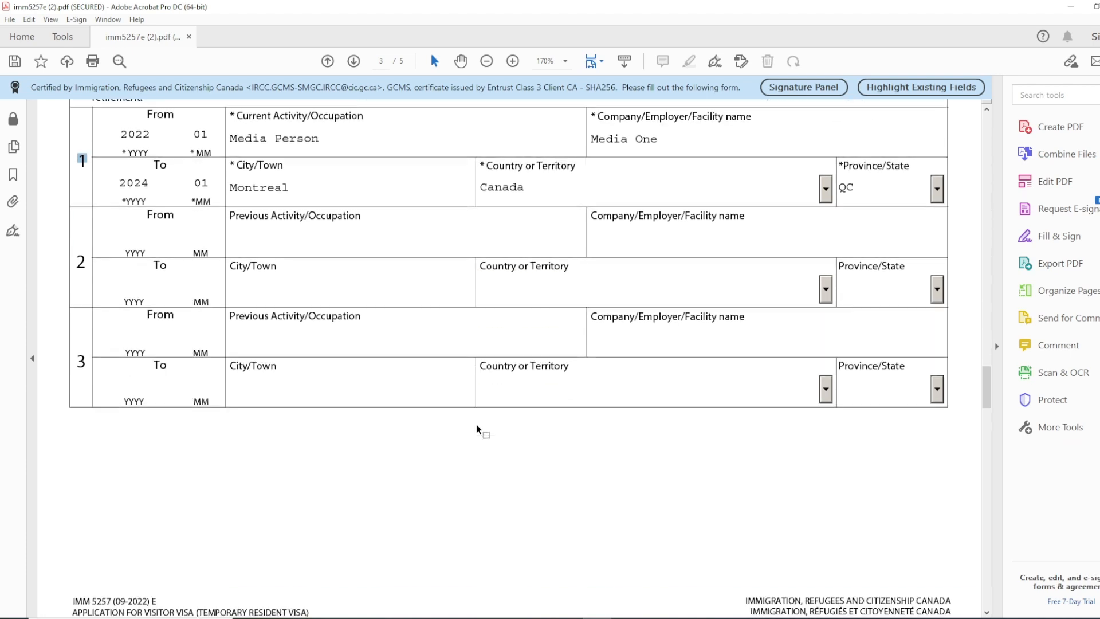
- Check the answers to questions 1a and 1b on tuberculosis and medical disorders in the Background Information section
{"action": "scroll", "coordinate": [476, 429], "scroll_direction": "down", "scroll_amount": 3}
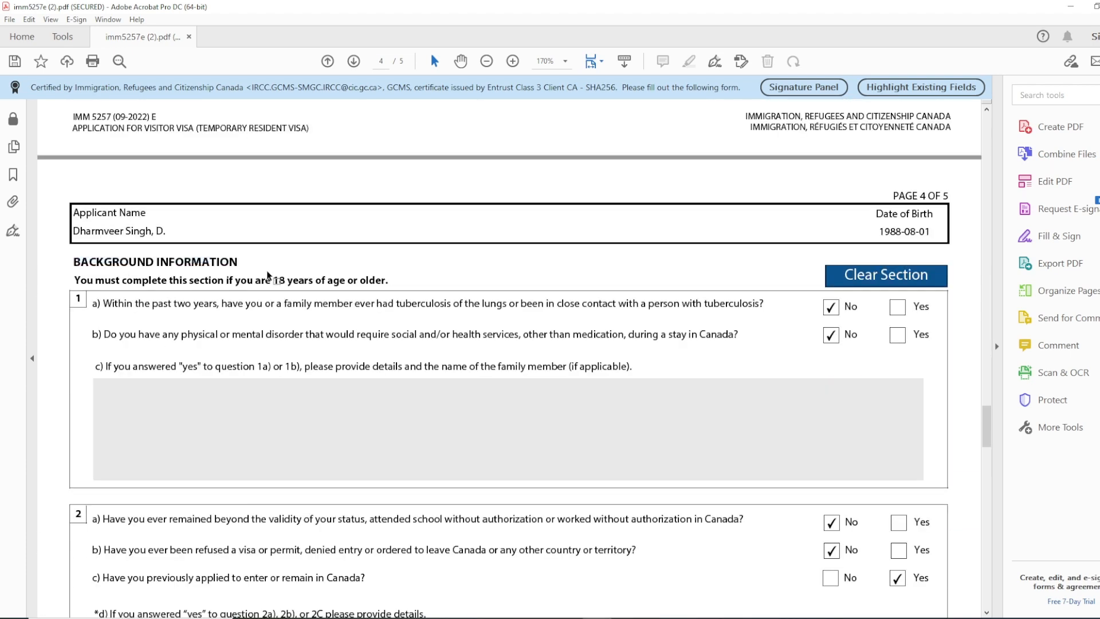
{"action": "left_click_drag", "start_coordinate": [76, 261], "coordinate": [220, 255]}
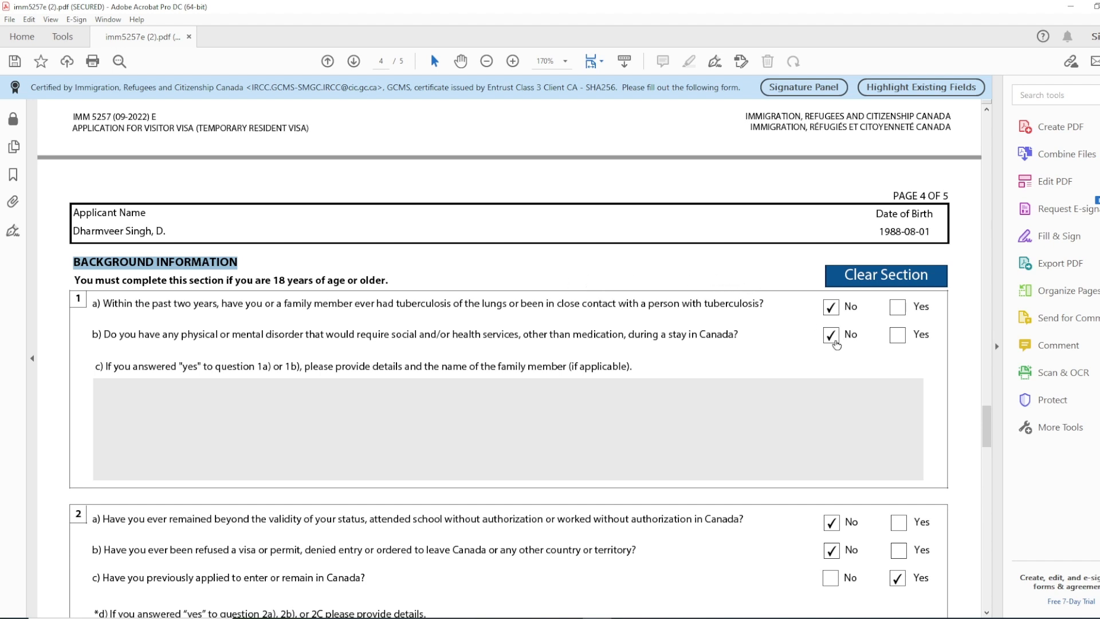
{"action": "scroll", "coordinate": [770, 344], "scroll_direction": "down", "scroll_amount": 1}
{"action": "scroll", "coordinate": [830, 221], "scroll_direction": "down", "scroll_amount": 3}
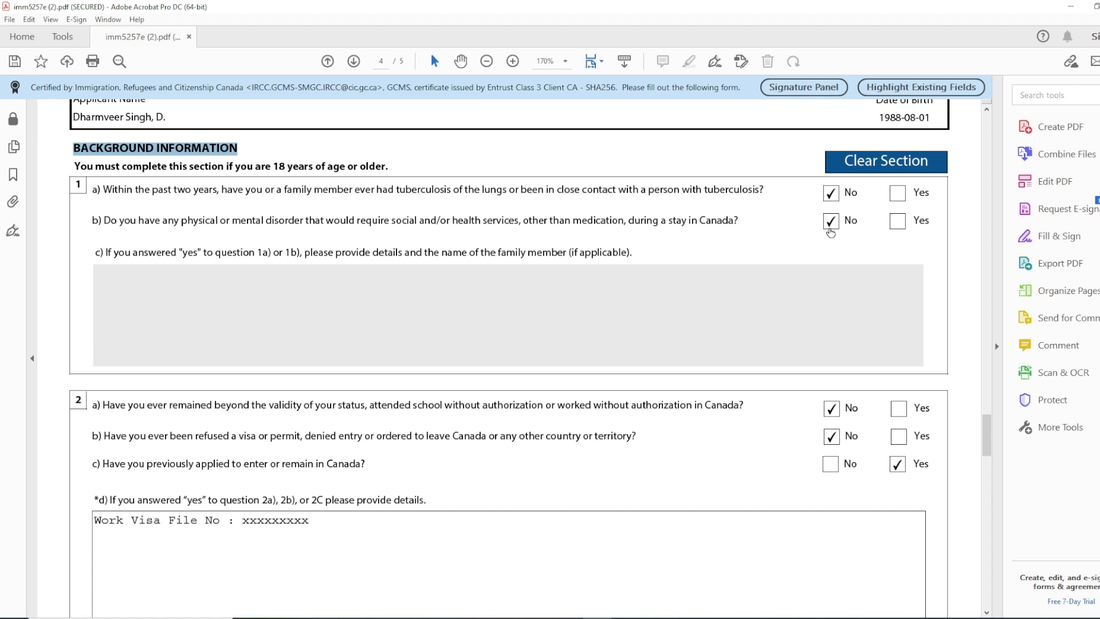
- Check the answers to background questions 2a to 2c and the work visa file number in the 2d details
{"action": "scroll", "coordinate": [828, 227], "scroll_direction": "down", "scroll_amount": 3}
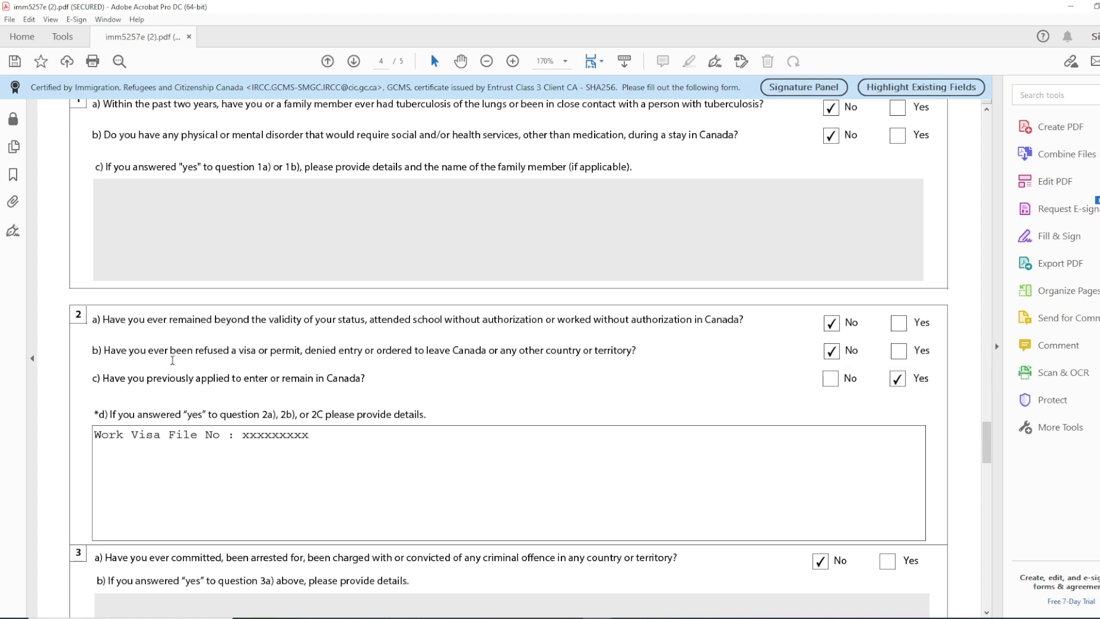
{"action": "left_click_drag", "start_coordinate": [195, 351], "coordinate": [300, 350]}
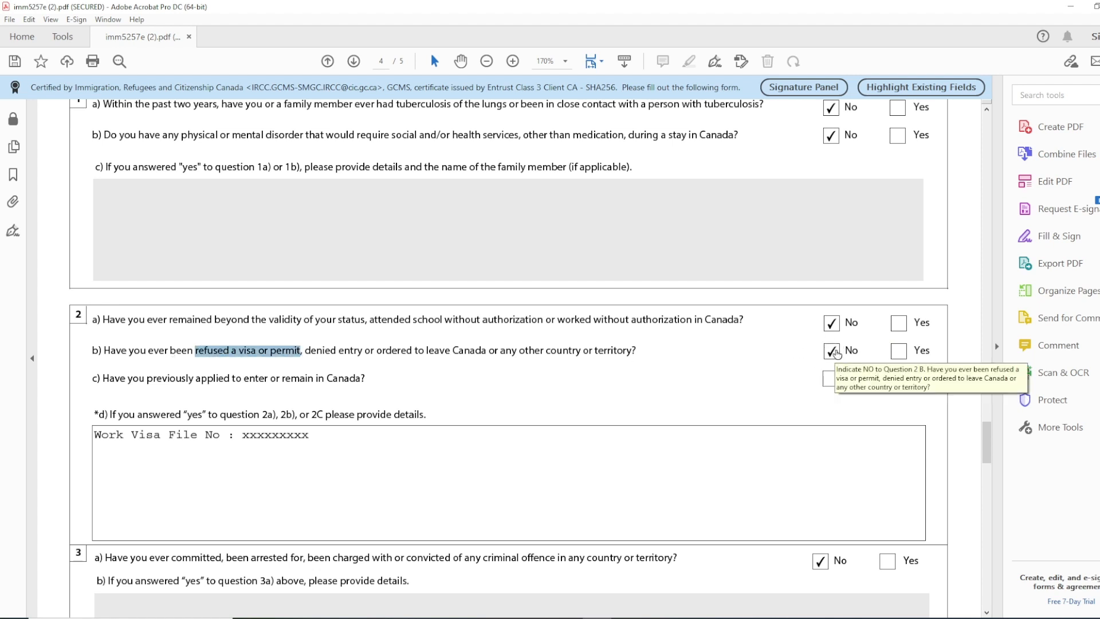
{"action": "left_click", "coordinate": [897, 378]}
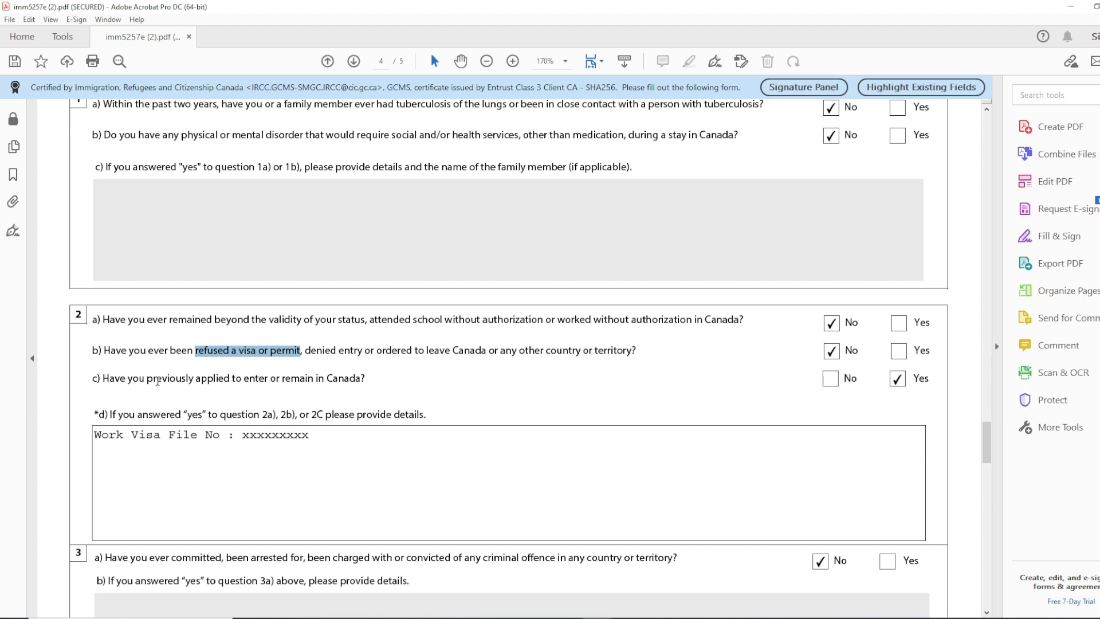
{"action": "left_click", "coordinate": [385, 380]}
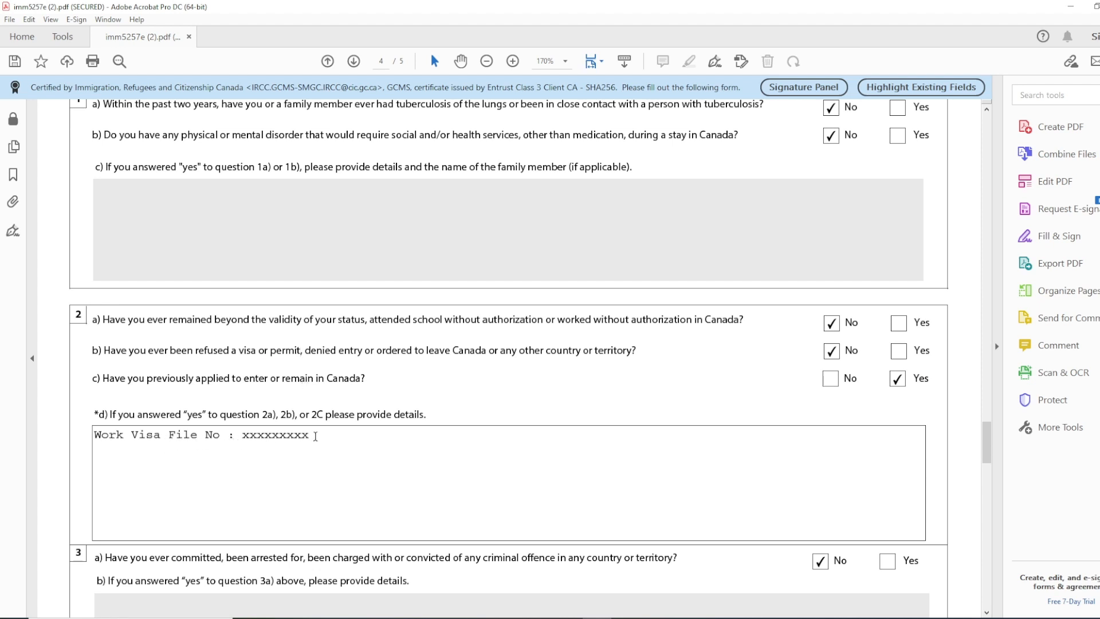
{"action": "left_click_drag", "start_coordinate": [310, 435], "coordinate": [245, 437]}
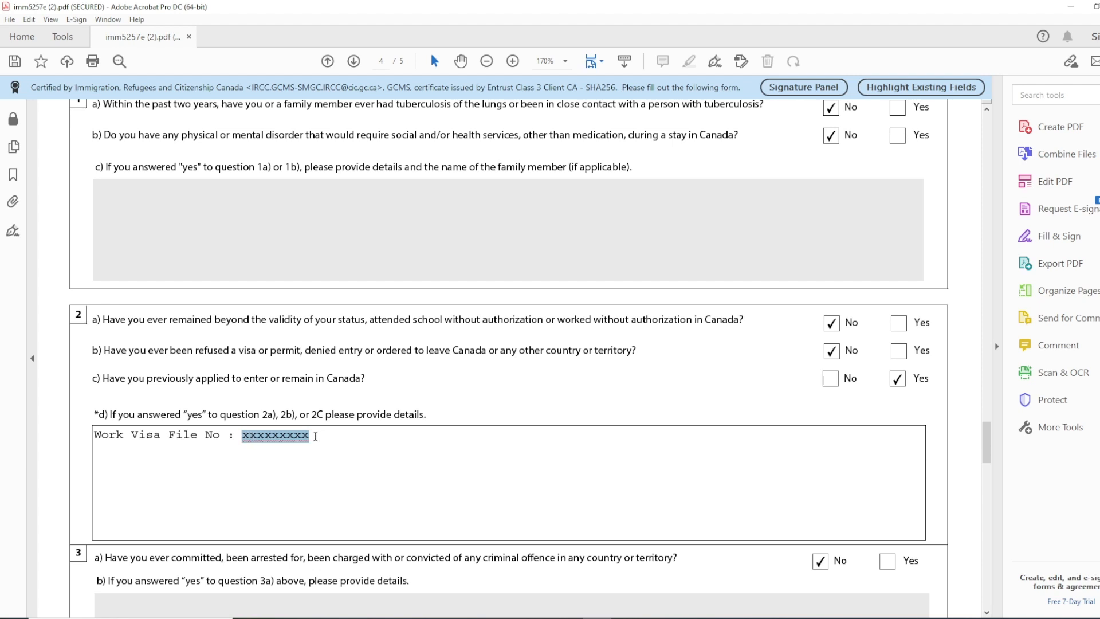
- Review the answers to background questions 3 to 6 on criminal offences, military service, political associations and ill treatment
{"action": "scroll", "coordinate": [316, 435], "scroll_direction": "down", "scroll_amount": 4}
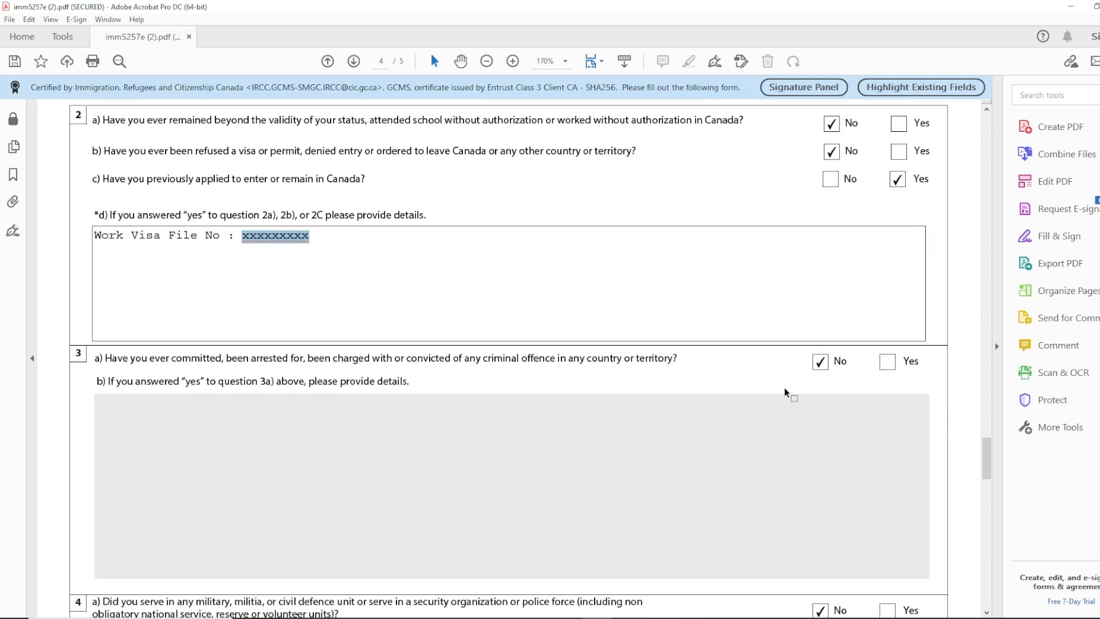
{"action": "scroll", "coordinate": [723, 377], "scroll_direction": "down", "scroll_amount": 5}
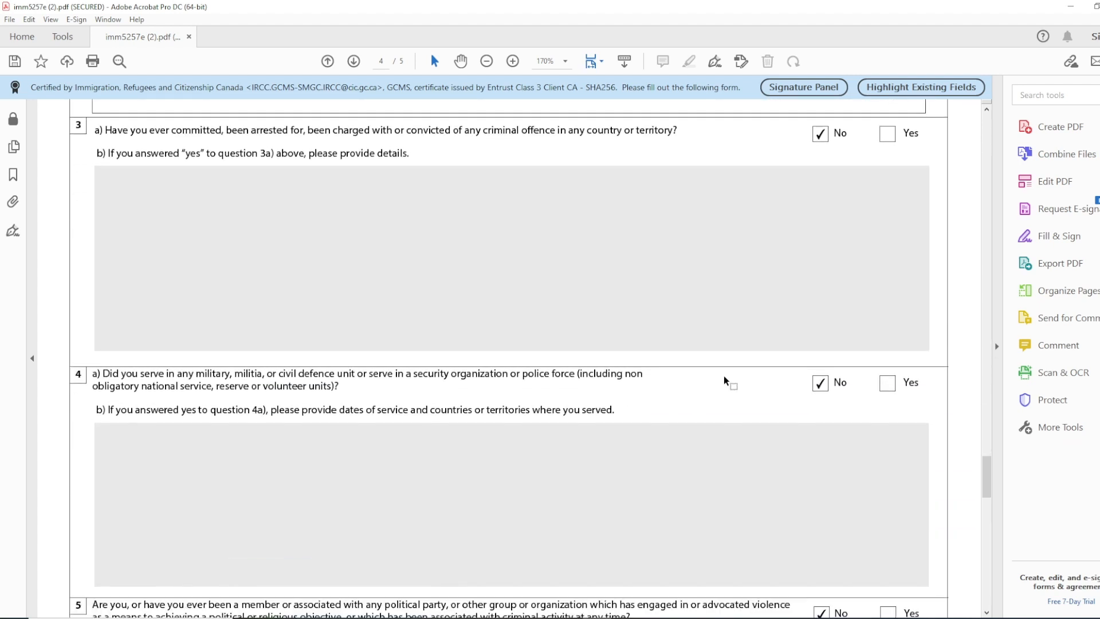
{"action": "scroll", "coordinate": [819, 387], "scroll_direction": "down", "scroll_amount": 4}
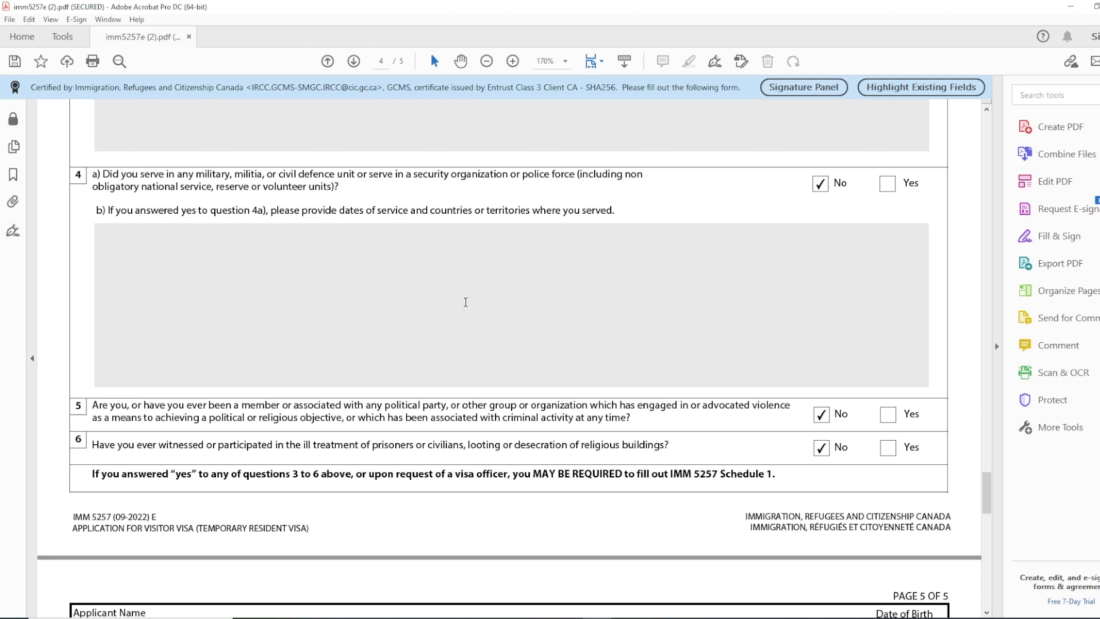
{"action": "scroll", "coordinate": [465, 302], "scroll_direction": "down", "scroll_amount": 6}
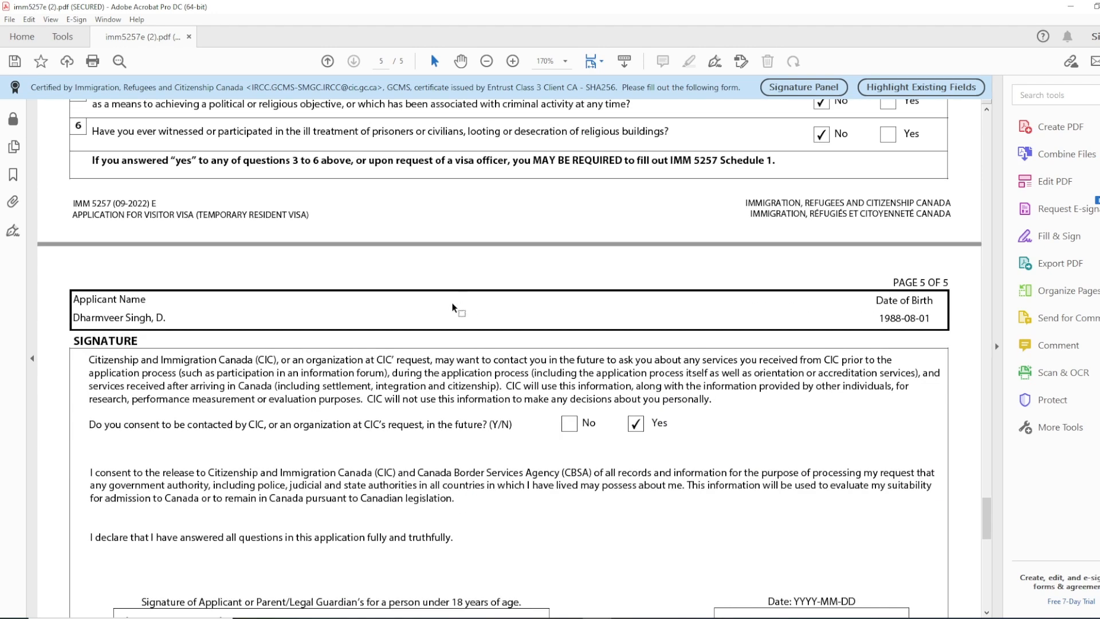
- Check the consent to future contact, the applicant's signature and the signing date in the Signature section
{"action": "scroll", "coordinate": [453, 307], "scroll_direction": "down", "scroll_amount": 2}
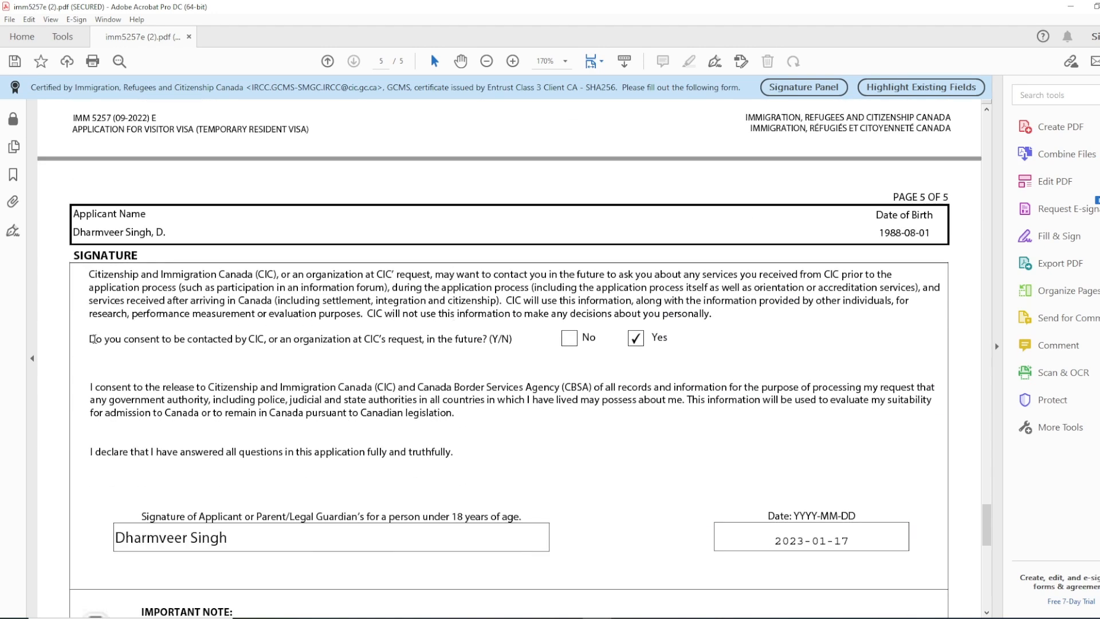
{"action": "left_click_drag", "start_coordinate": [89, 339], "coordinate": [351, 339]}
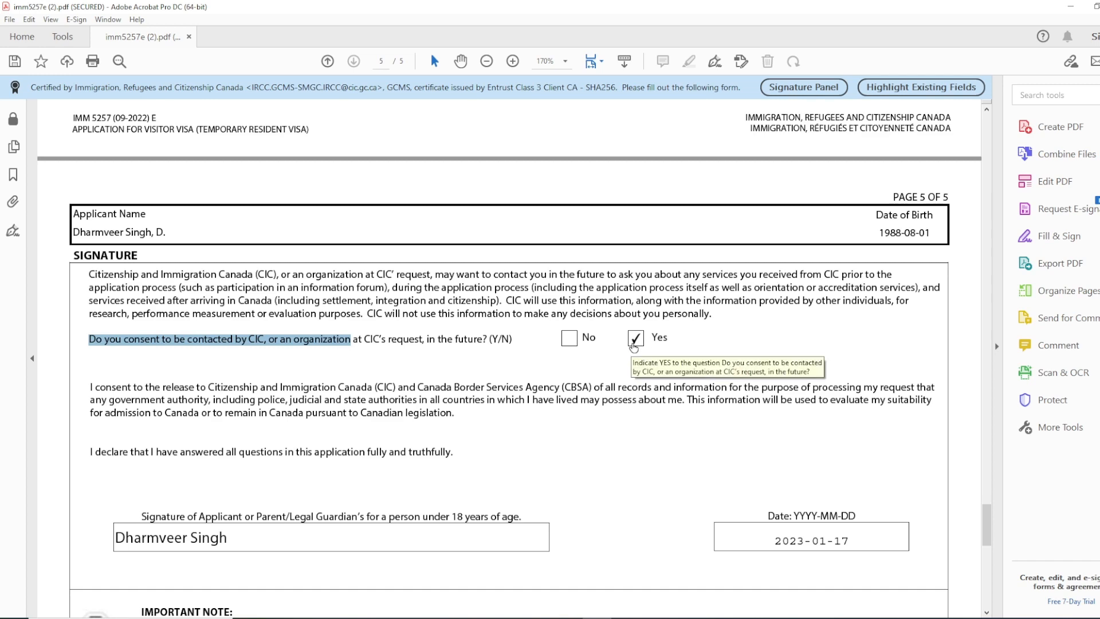
{"action": "scroll", "coordinate": [633, 347], "scroll_direction": "down", "scroll_amount": 2}
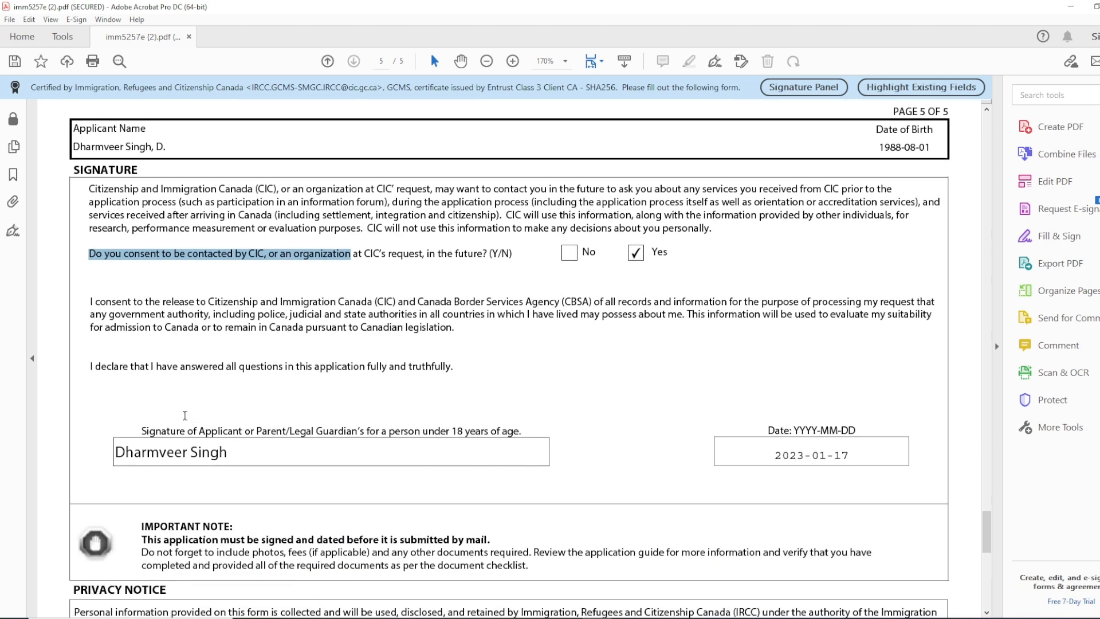
{"action": "left_click", "coordinate": [246, 456]}
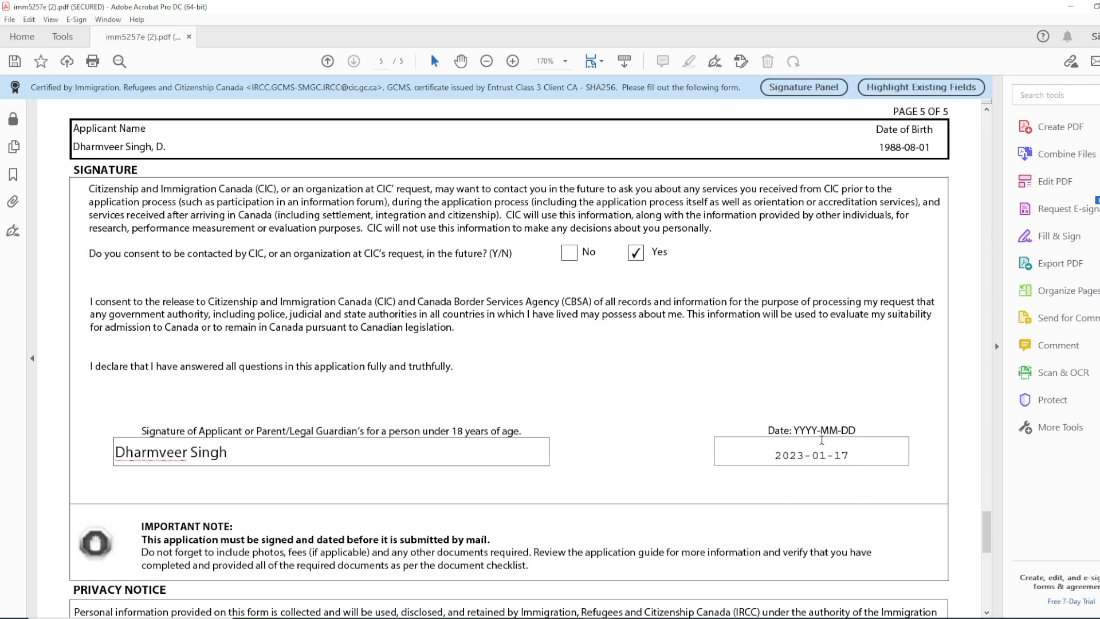
- Validate the completed IMM5257 form after the privacy notice on its last page
{"action": "scroll", "coordinate": [591, 346], "scroll_direction": "down", "scroll_amount": 4}
{"action": "scroll", "coordinate": [591, 347], "scroll_direction": "down", "scroll_amount": 5}
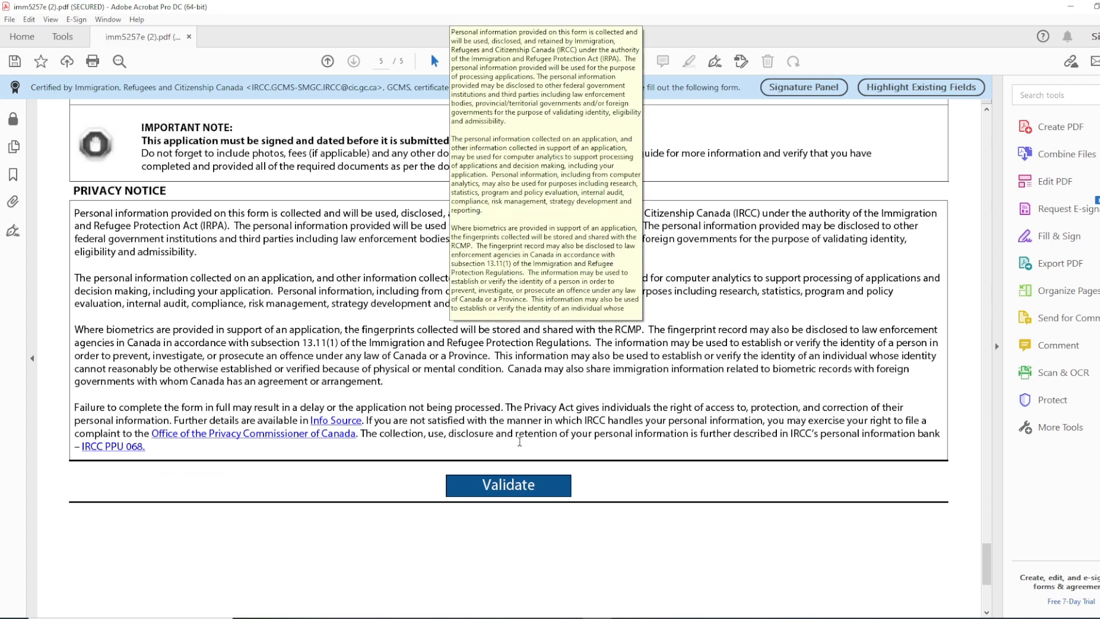
{"action": "left_click", "coordinate": [522, 492]}
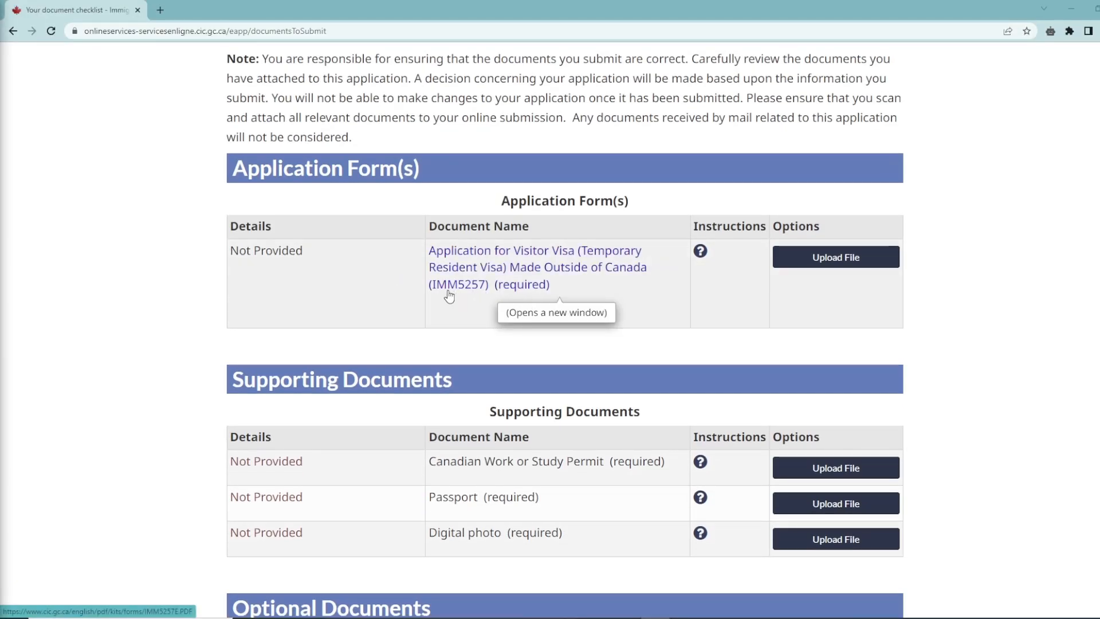
- Review the supporting and optional documents in the online document checklist in the browser, starting with the Canadian work or study permit
{"action": "scroll", "coordinate": [460, 296], "scroll_direction": "down", "scroll_amount": 2}
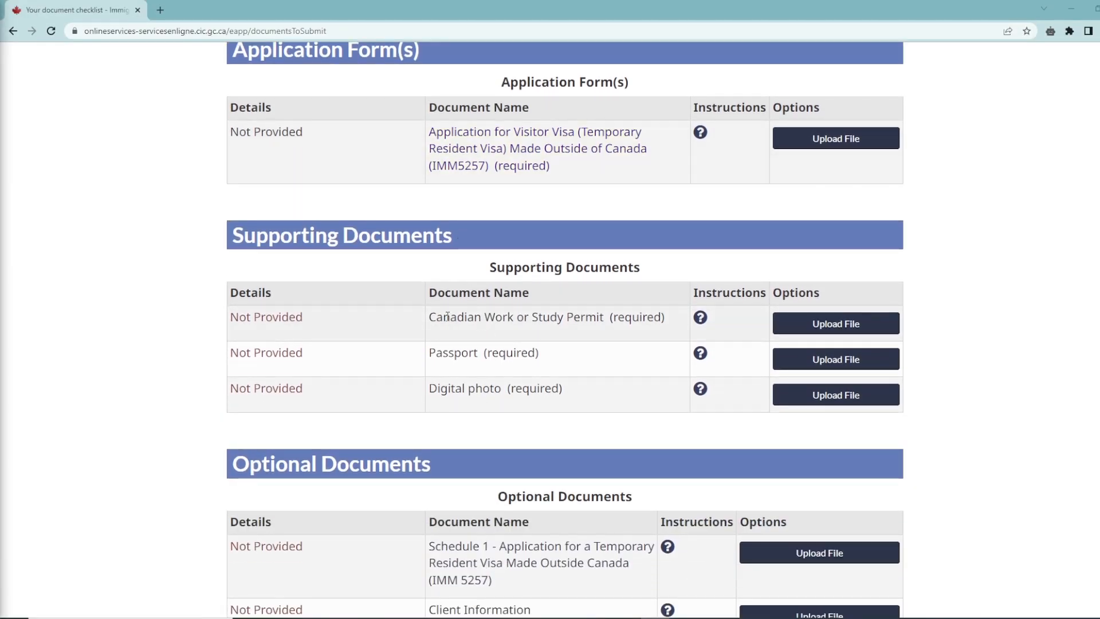
{"action": "left_click_drag", "start_coordinate": [430, 319], "coordinate": [514, 318]}
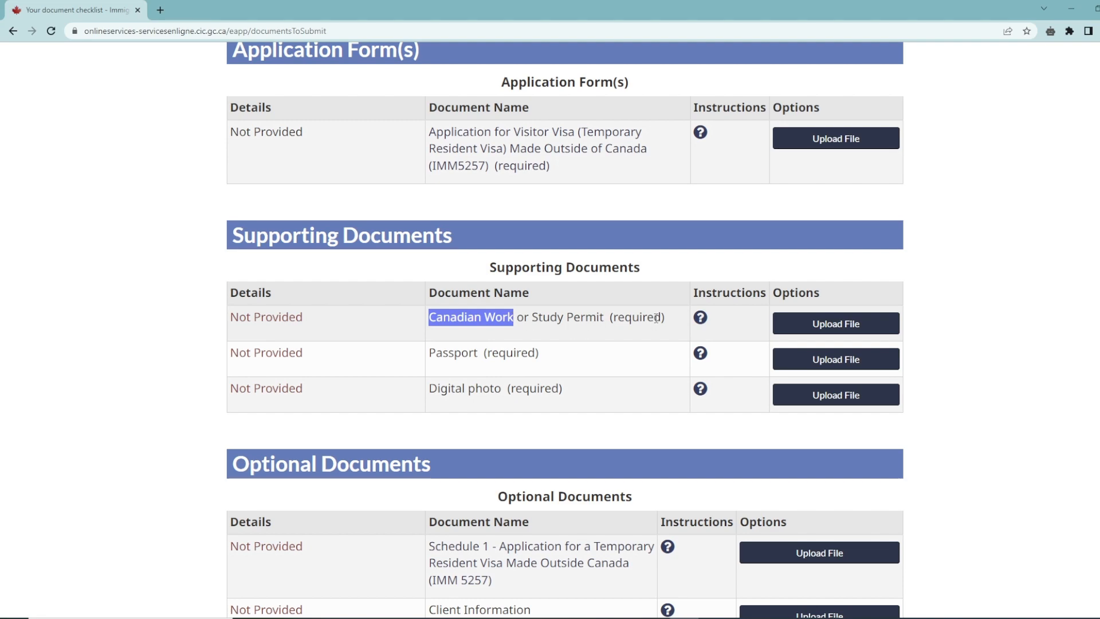
{"action": "scroll", "coordinate": [841, 333], "scroll_direction": "down", "scroll_amount": 1}
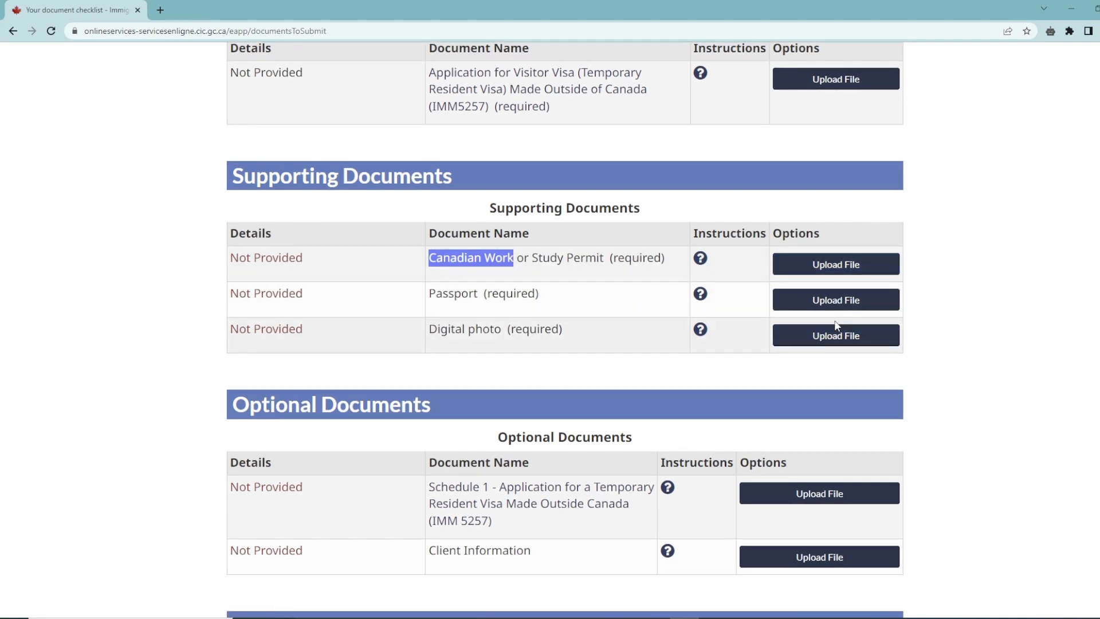
- Check the total price in the fee section of the document checklist
{"action": "scroll", "coordinate": [838, 335], "scroll_direction": "down", "scroll_amount": 2}
{"action": "scroll", "coordinate": [836, 334], "scroll_direction": "down", "scroll_amount": 8}
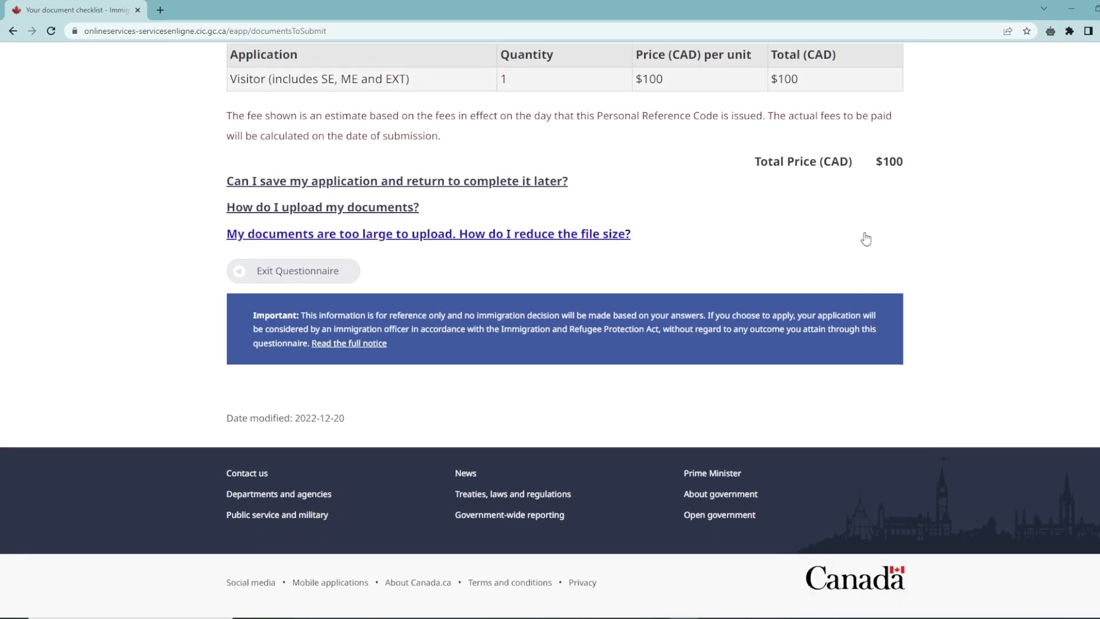
{"action": "left_click_drag", "start_coordinate": [904, 162], "coordinate": [876, 161]}
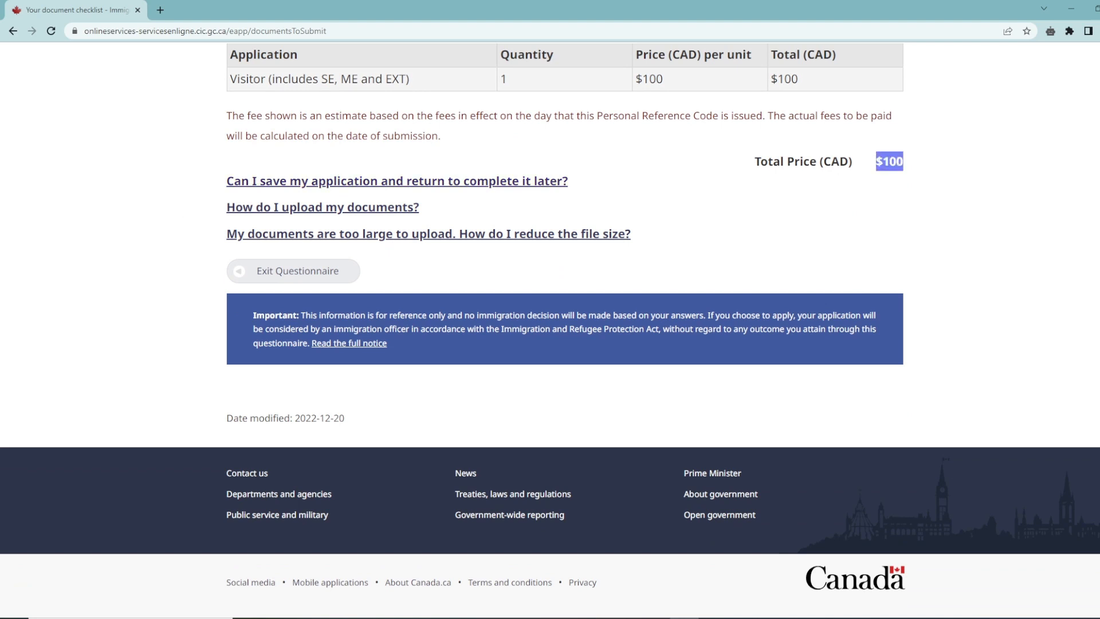